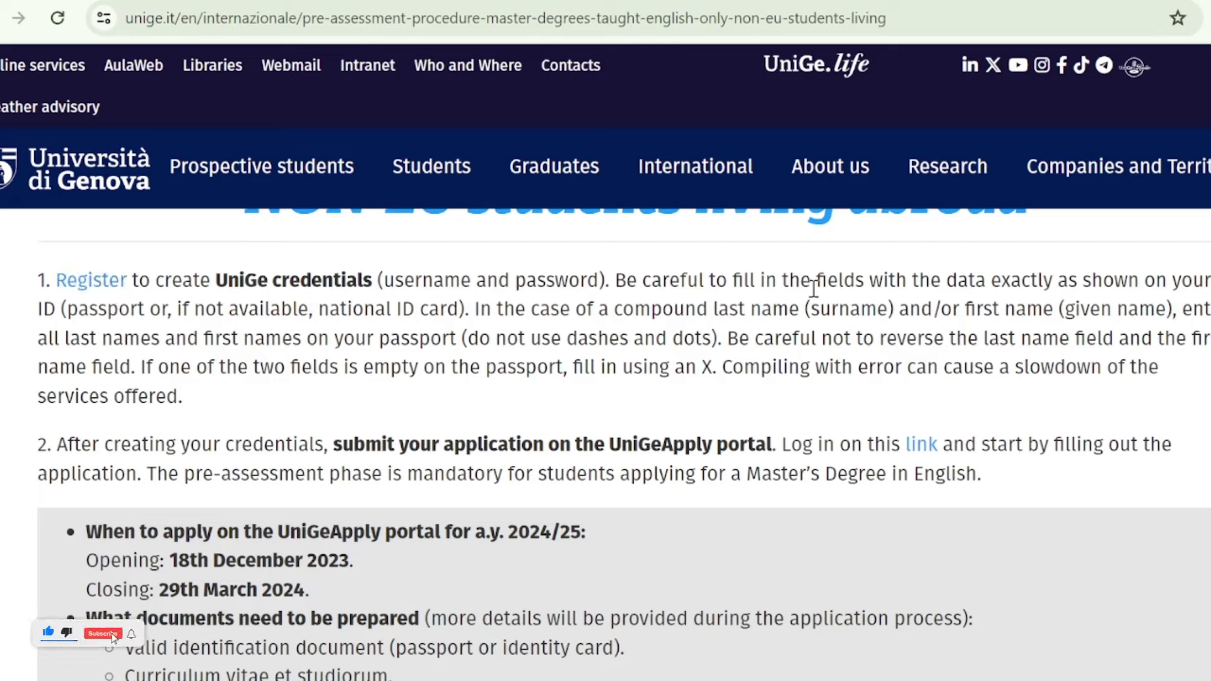
- Open the English UniGe registration from the pre-assessment page and start signing up for UniGePASS credentials
left_click(108, 283)
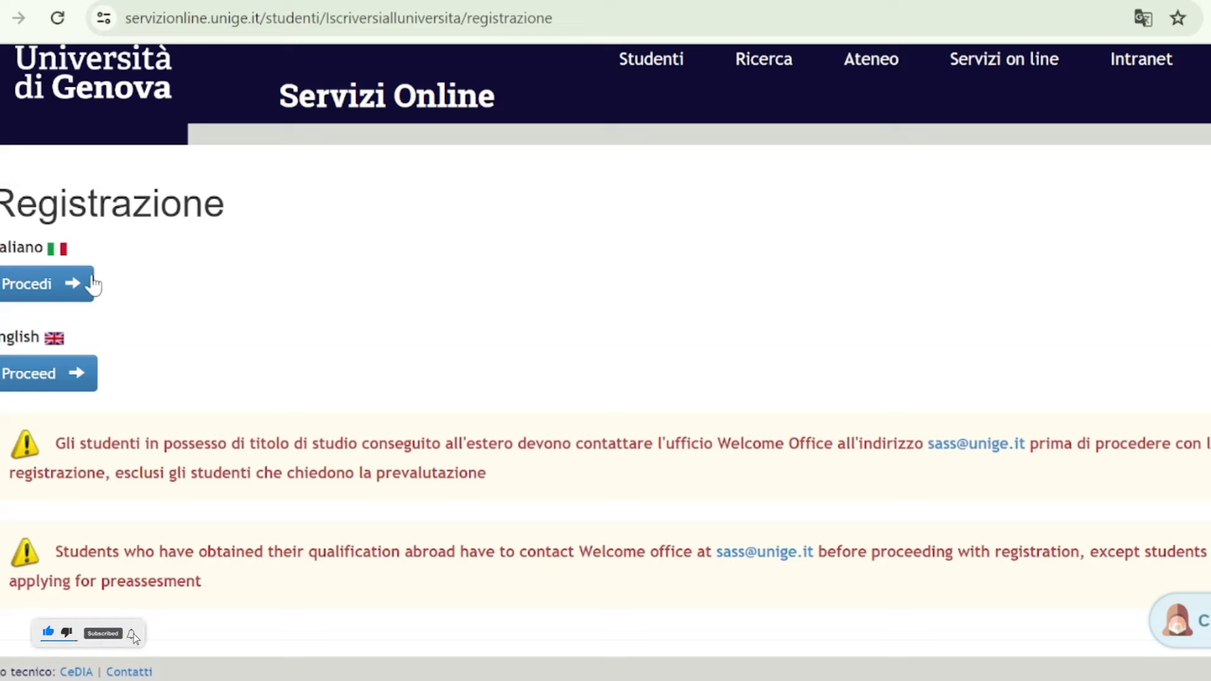
left_click(61, 382)
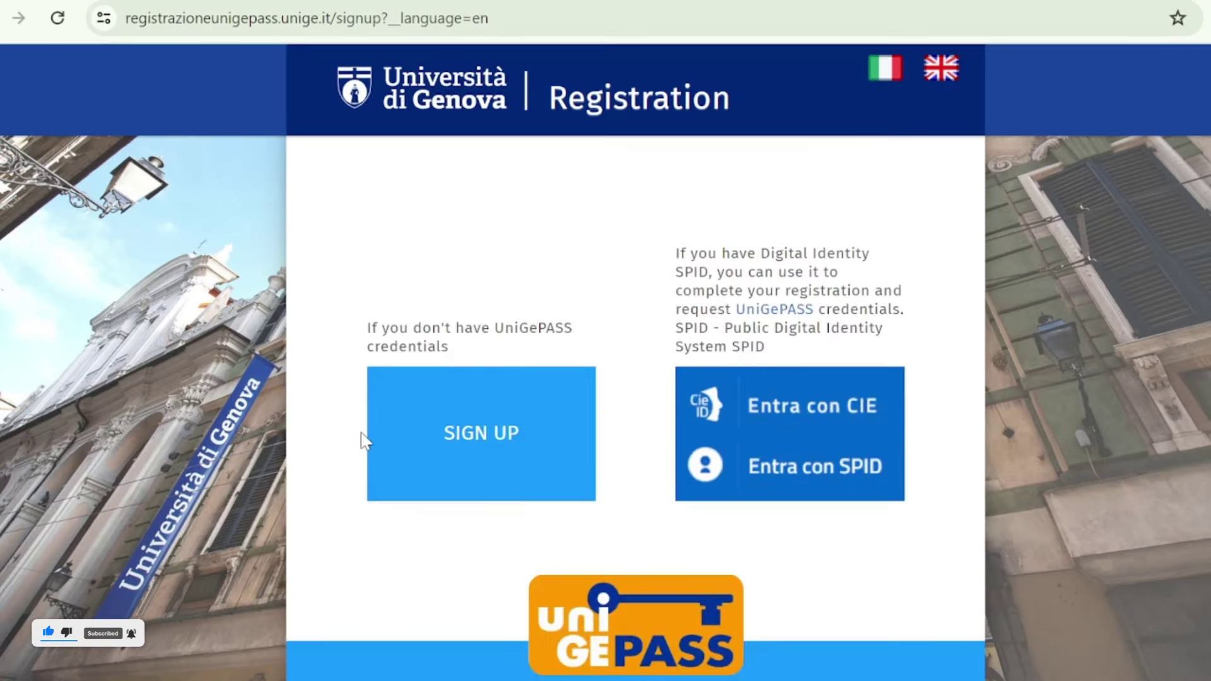
left_click(468, 434)
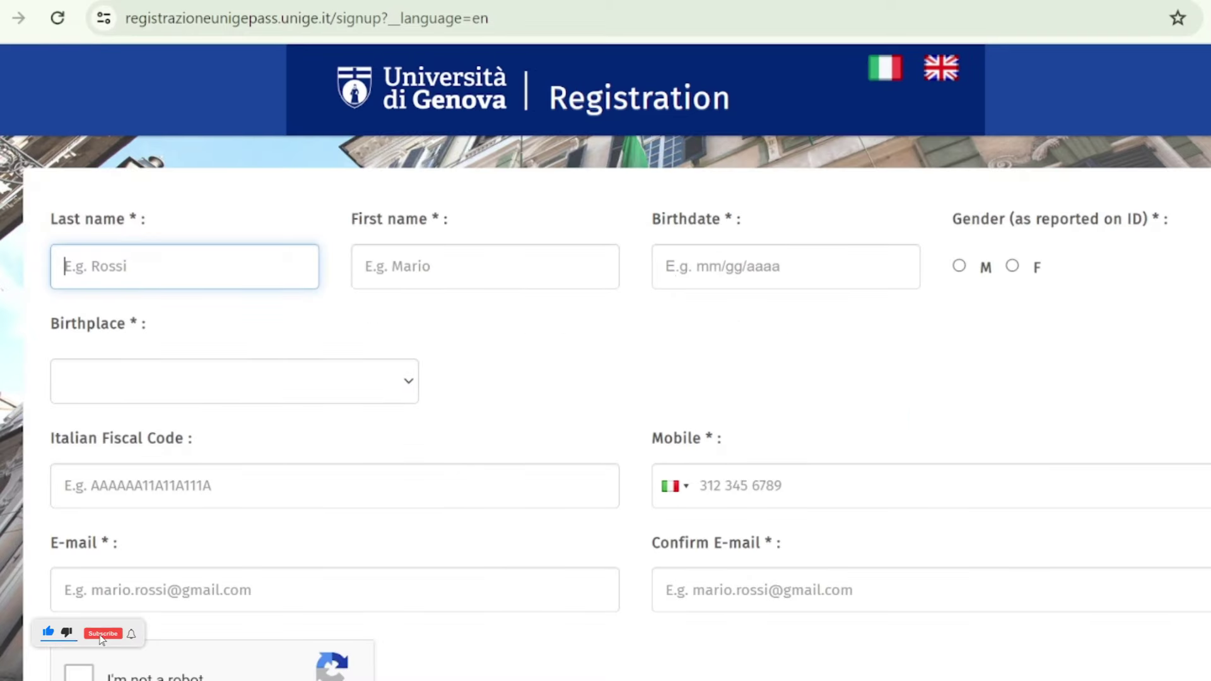
- Check the personal and contact details on the UniGePASS registration form and save the completed form
scroll(726, 174, "down", 3)
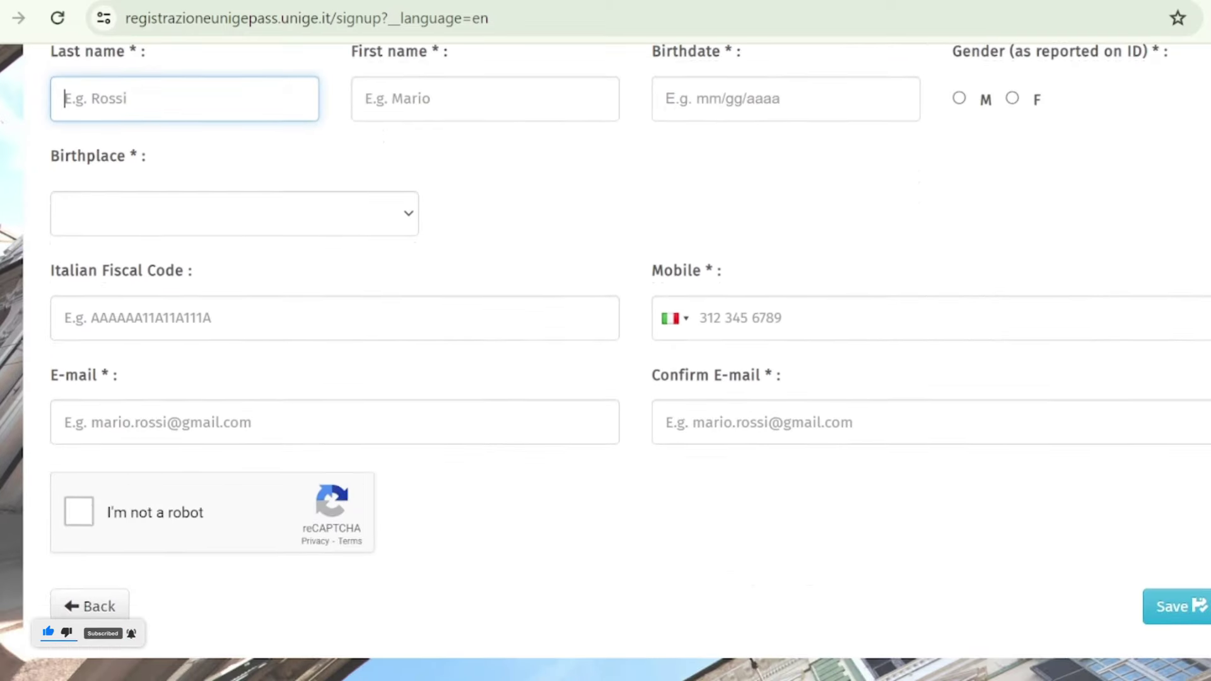
scroll(725, 174, "up", 2)
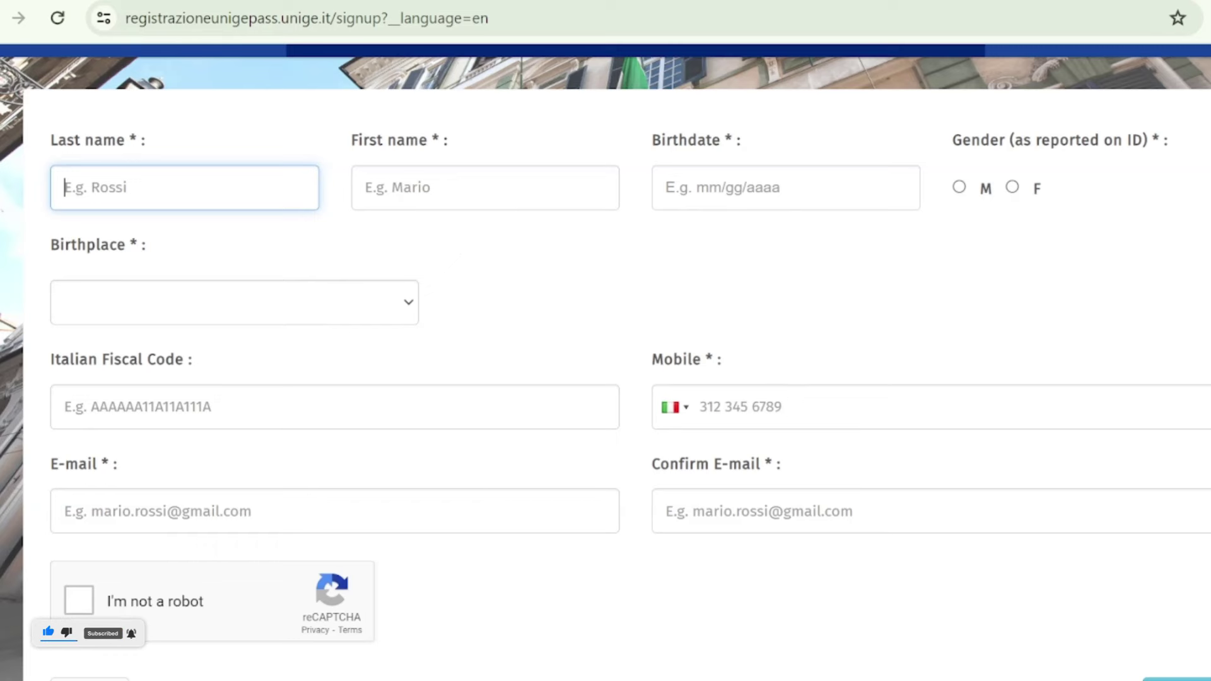
scroll(605, 362, "down", 2)
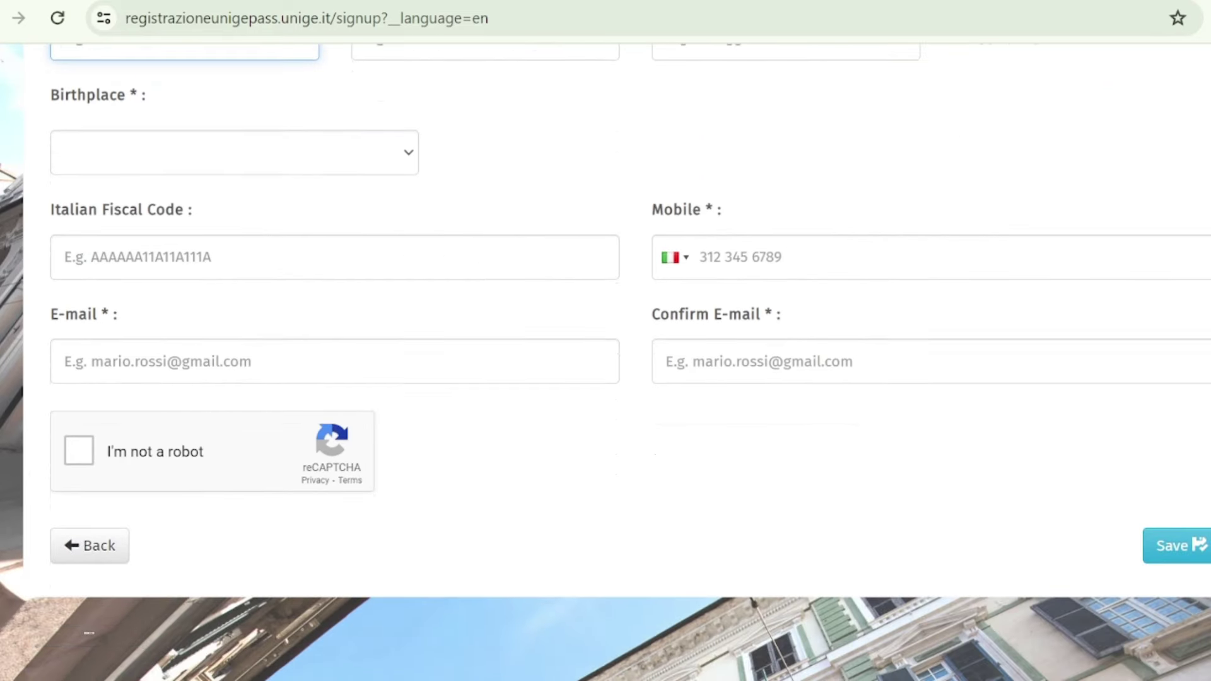
scroll(48, 650, "up", 2)
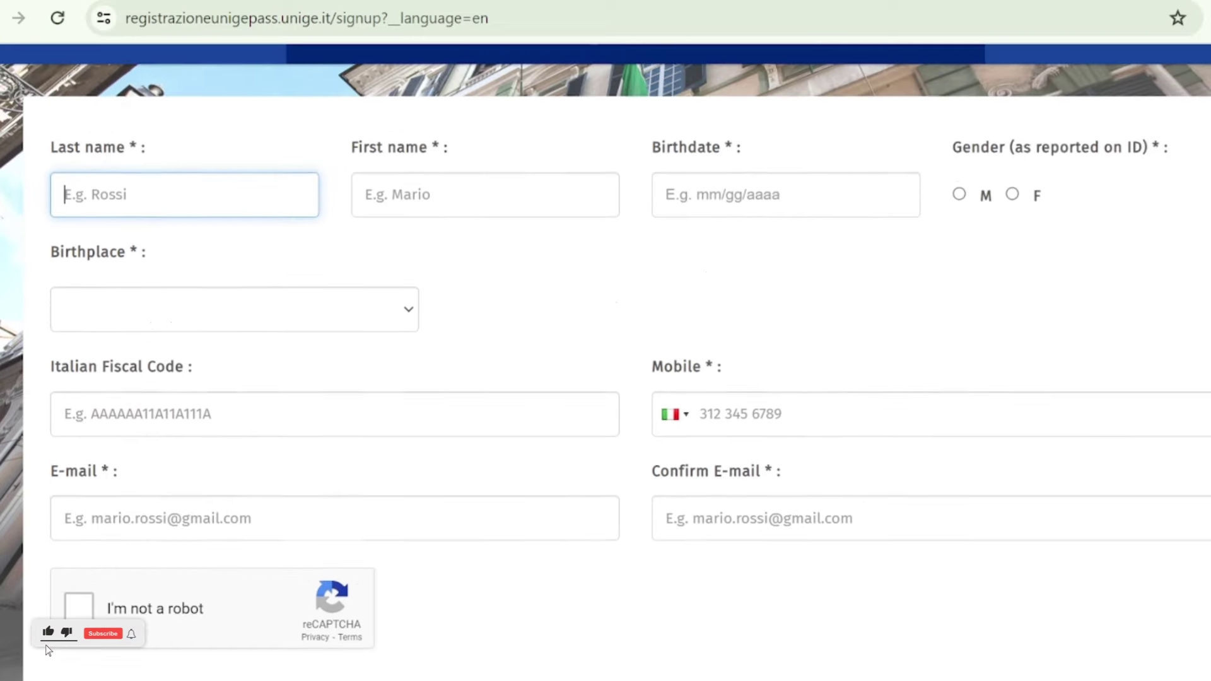
scroll(48, 649, "up", 1)
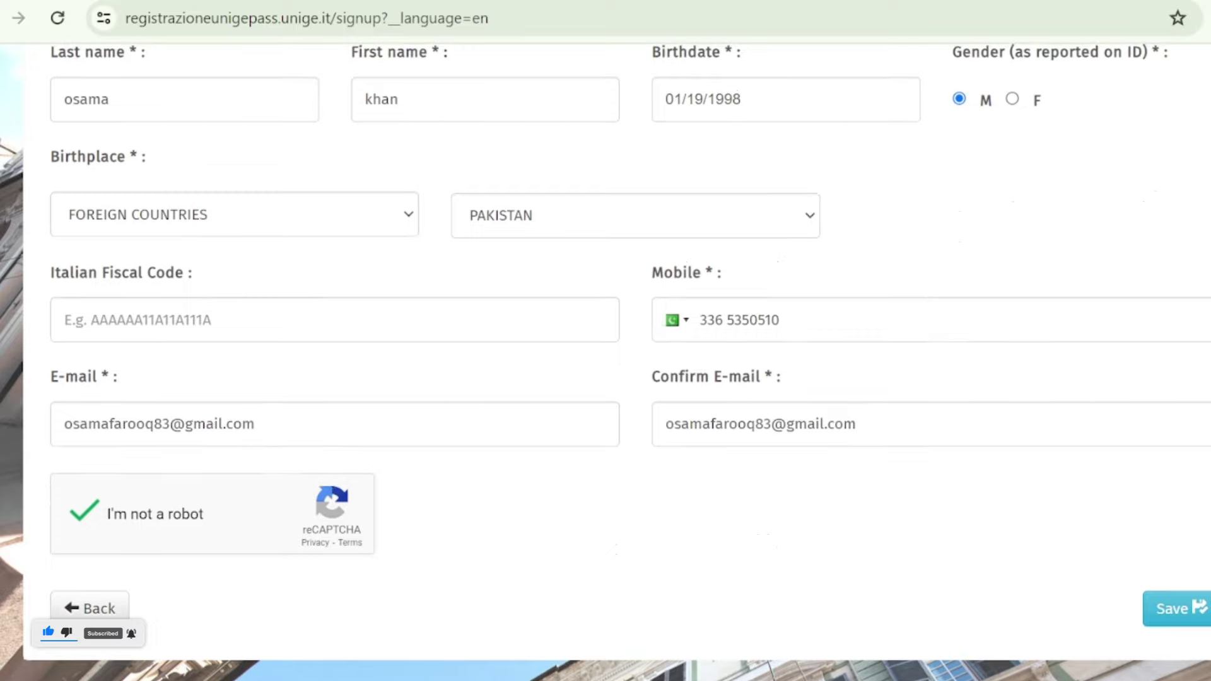
scroll(605, 365, "up", 1)
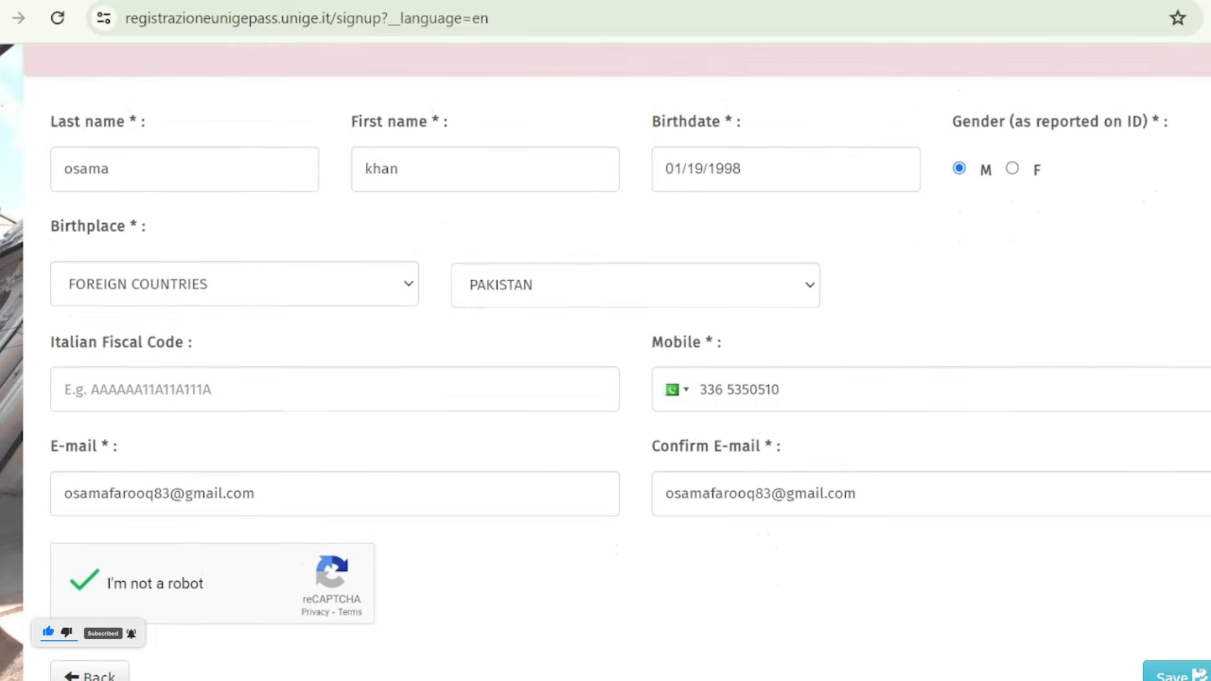
scroll(605, 366, "down", 1)
scroll(605, 366, "down", 1)
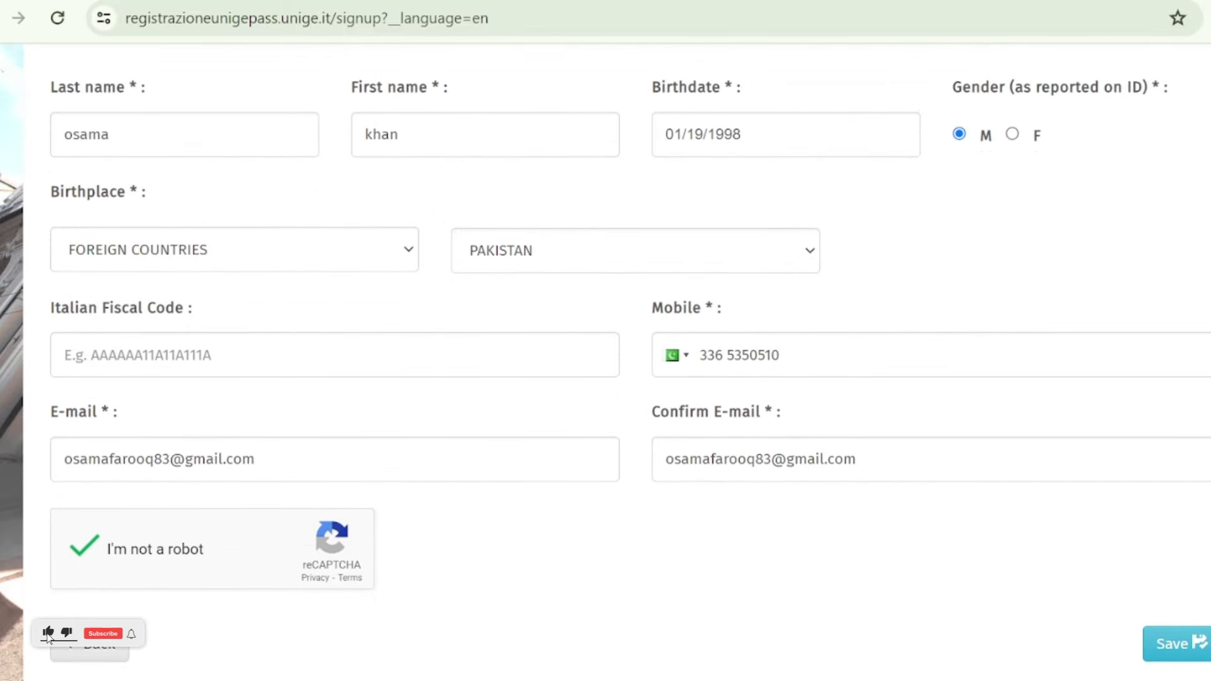
left_click(1189, 640)
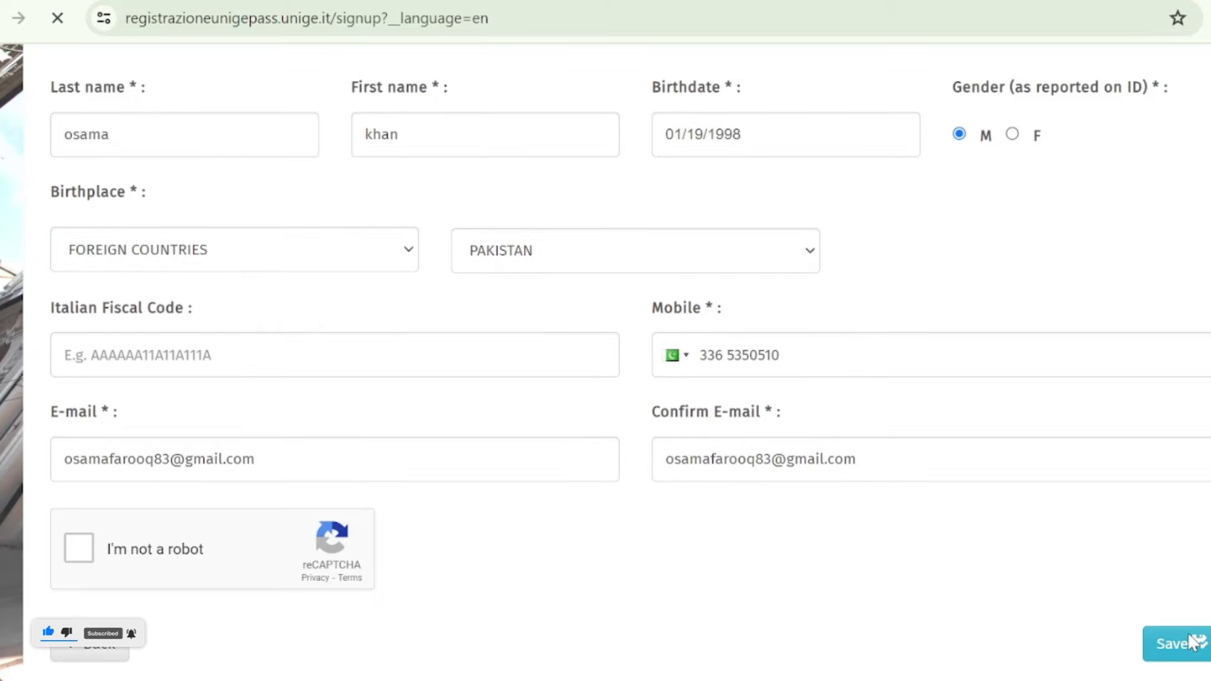
- Confirm the registration request through the confirmation link in the UniGePASS activation e-mail in Gmail
scroll(833, 323, "down", 1)
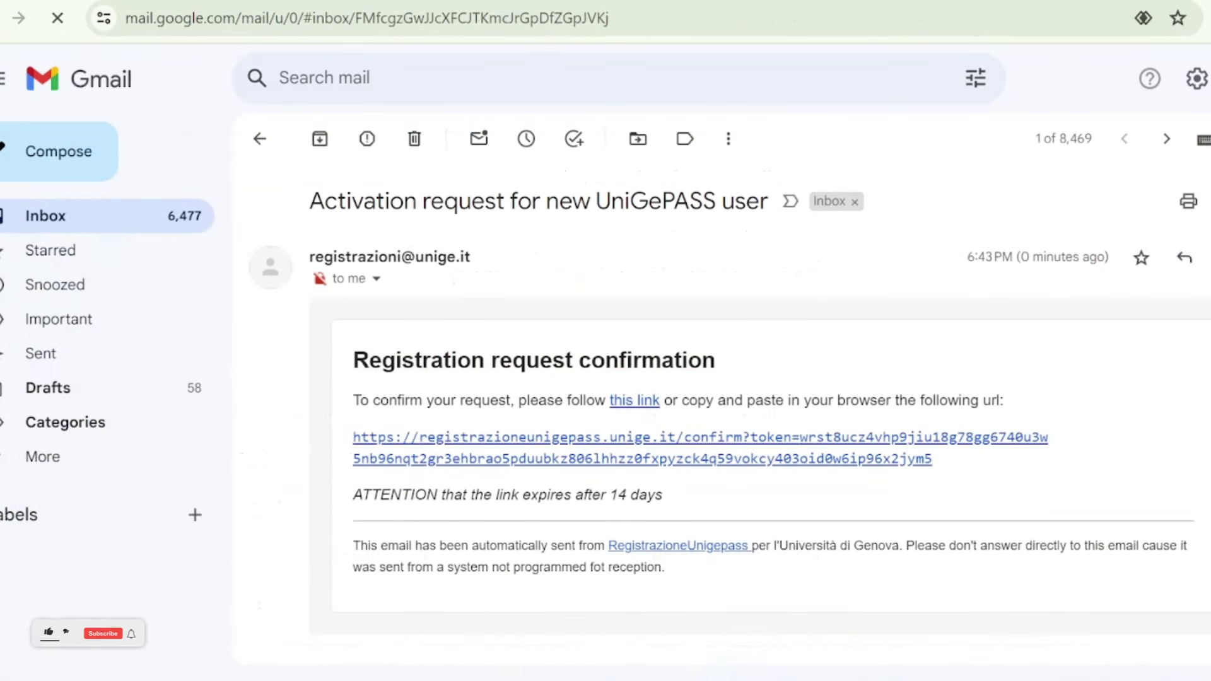
scroll(718, 410, "down", 1)
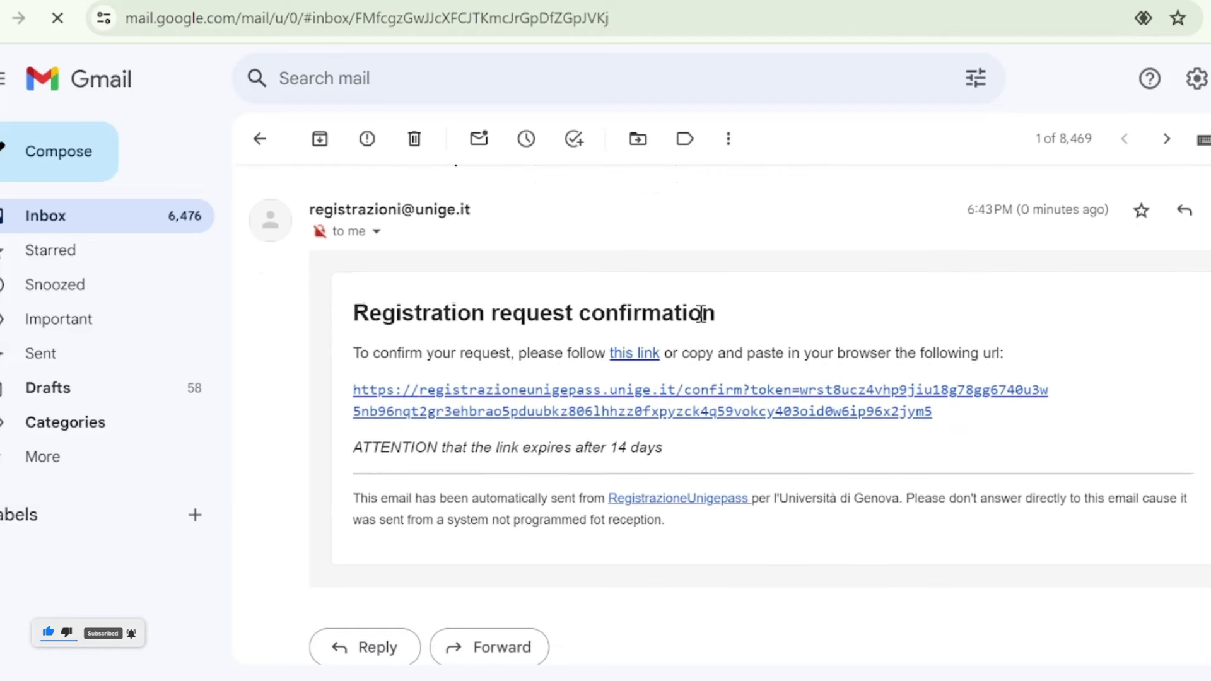
left_click(549, 410)
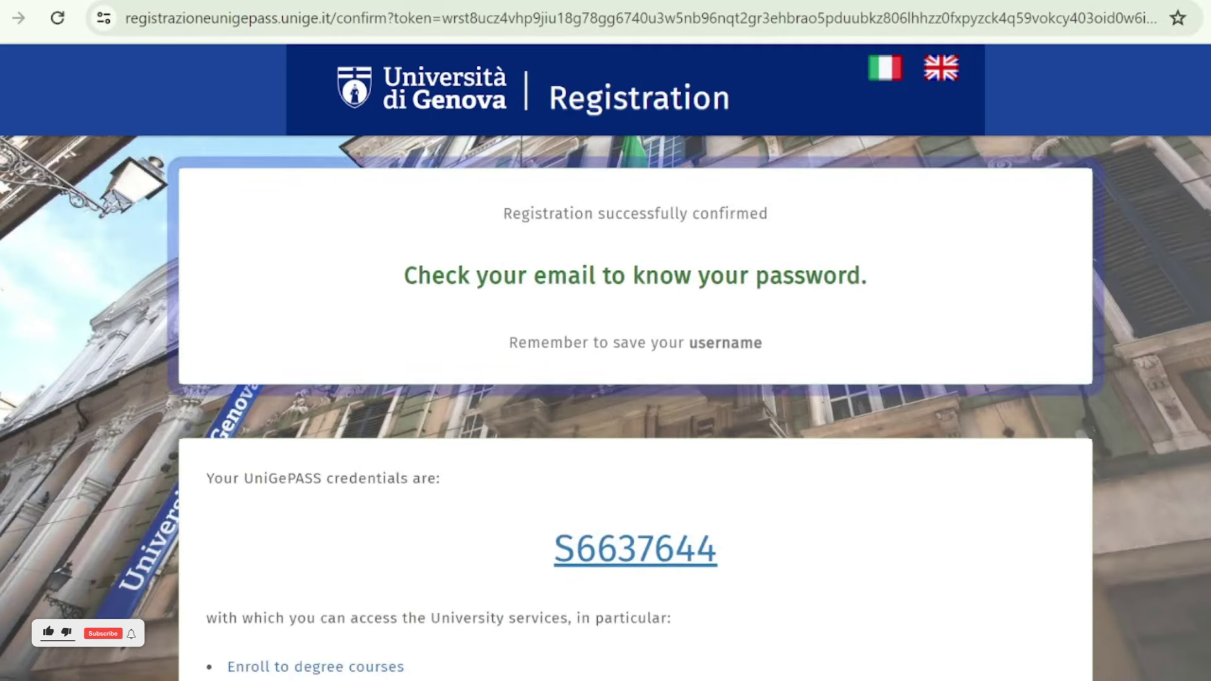
- Copy the assigned UniGePASS username from the registration confirmation page
double_click(635, 549)
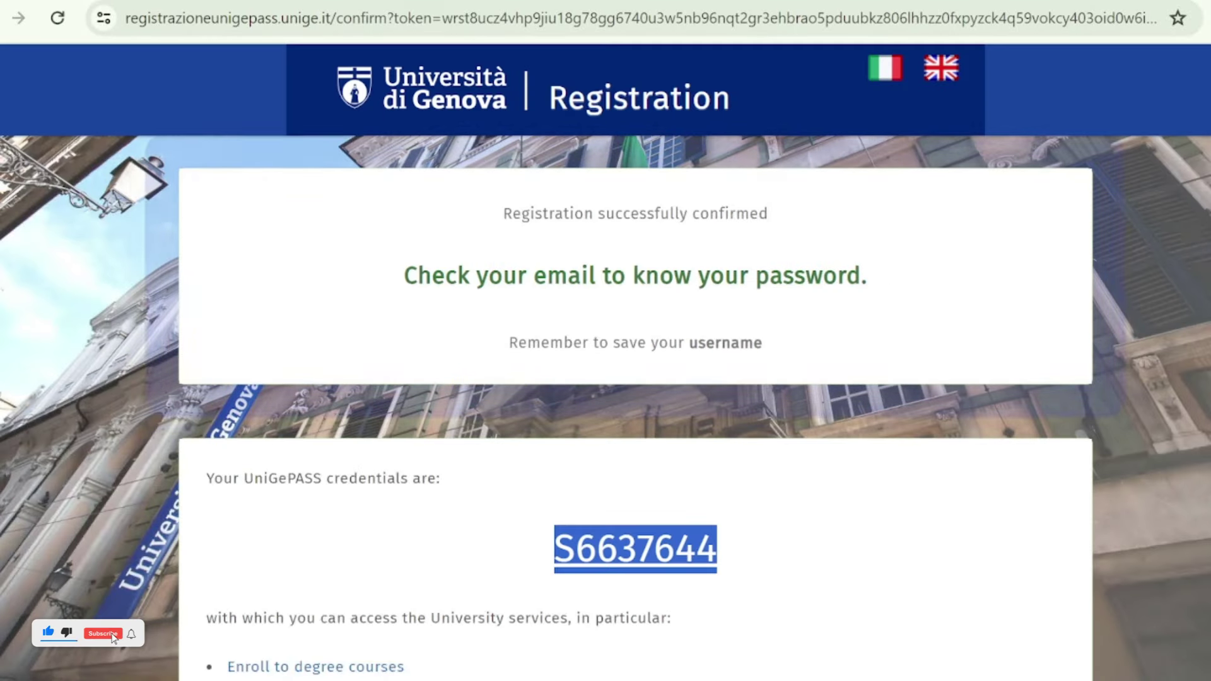
scroll(1005, 243, "down", 1)
left_click(1002, 234)
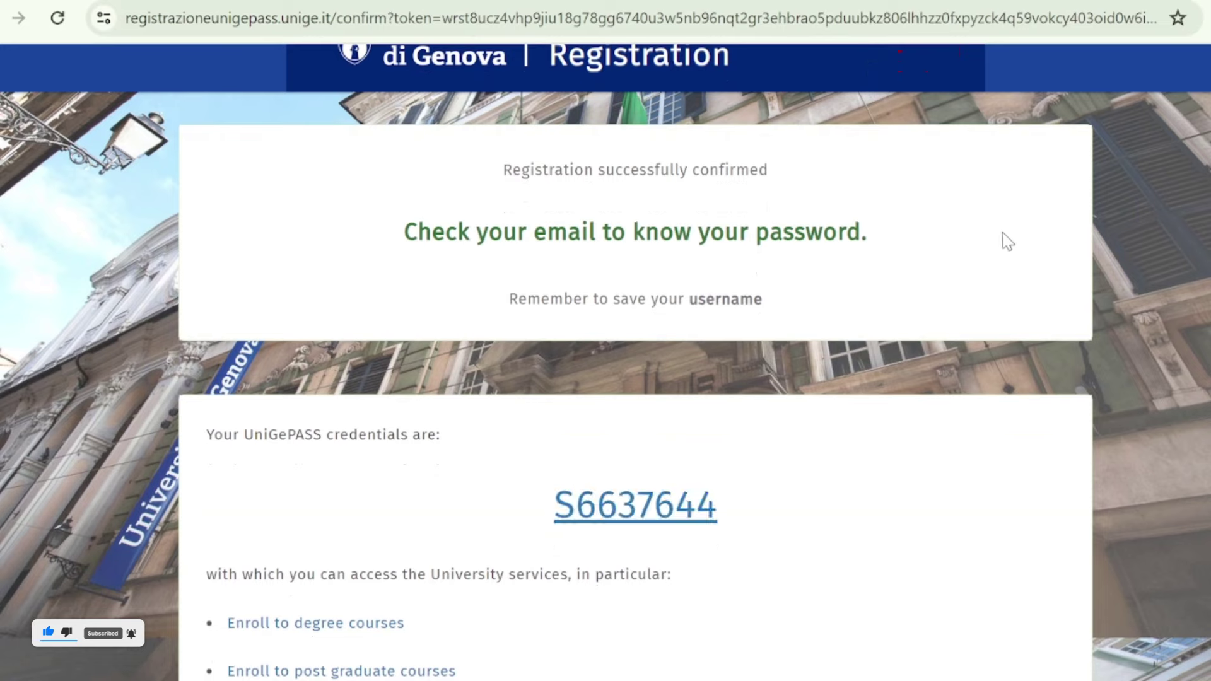
scroll(1003, 233, "down", 2)
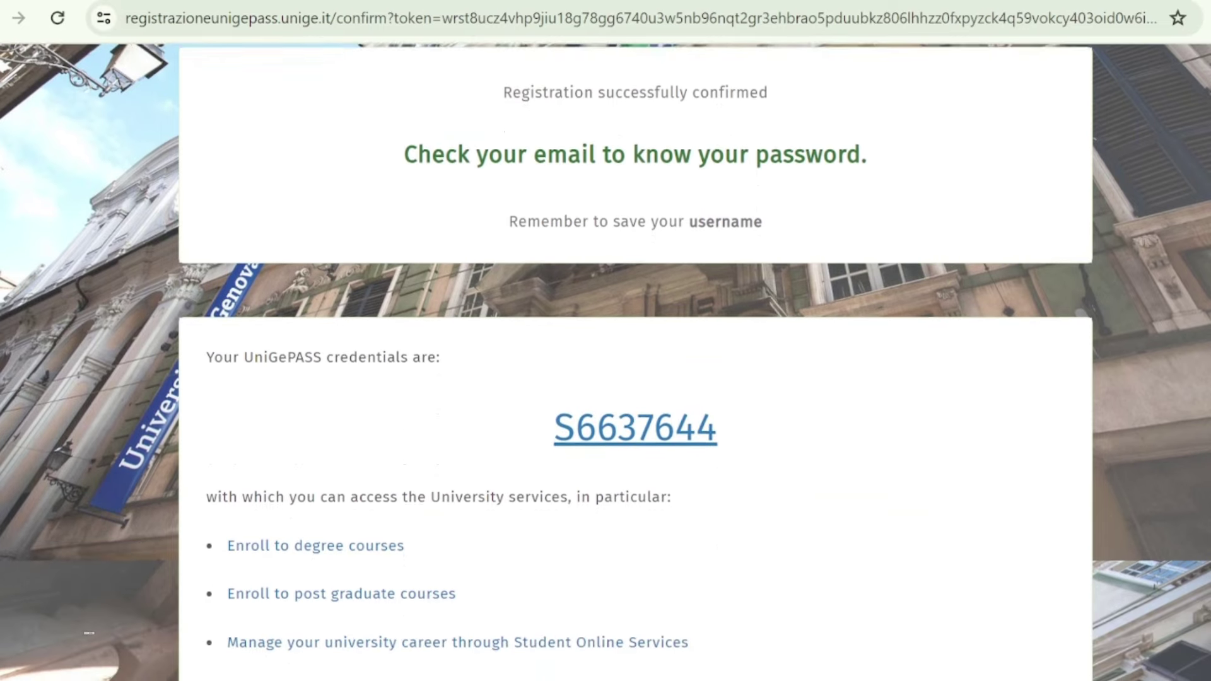
scroll(946, 378, "down", 1)
left_click_drag(741, 403, 555, 402)
key("ctrl+c")
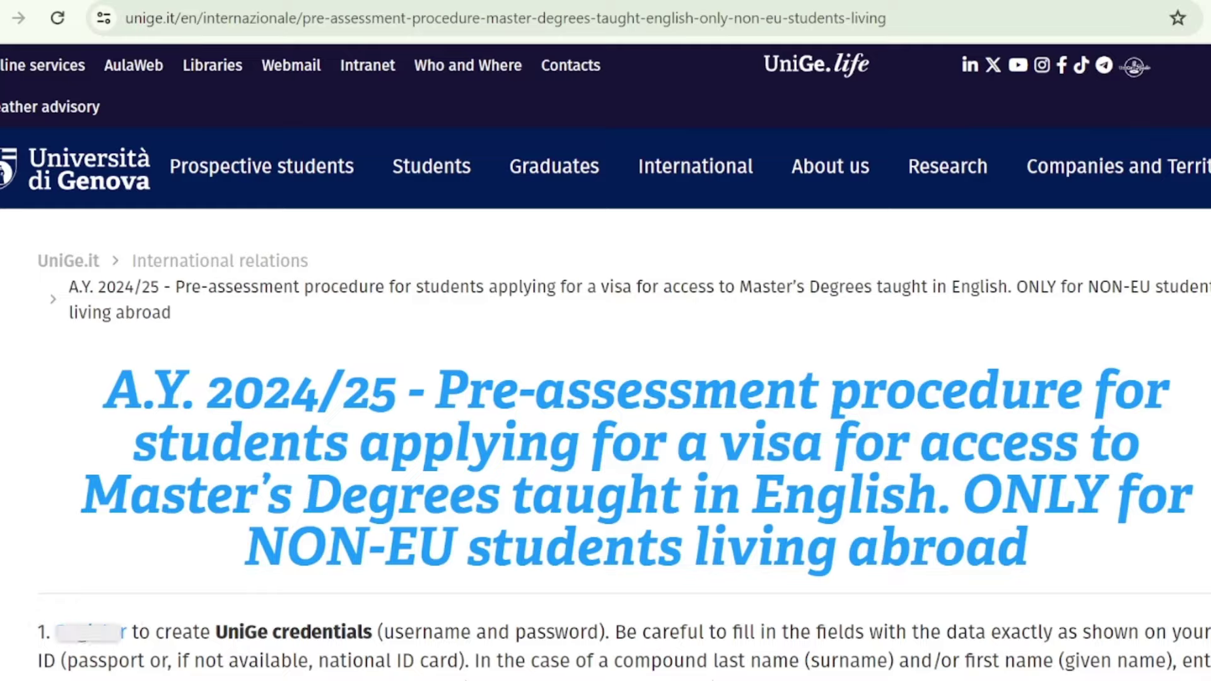
- Open the UniGeApply login linked in point 2 of the pre-assessment page and paste the copied username
scroll(624, 442, "down", 3)
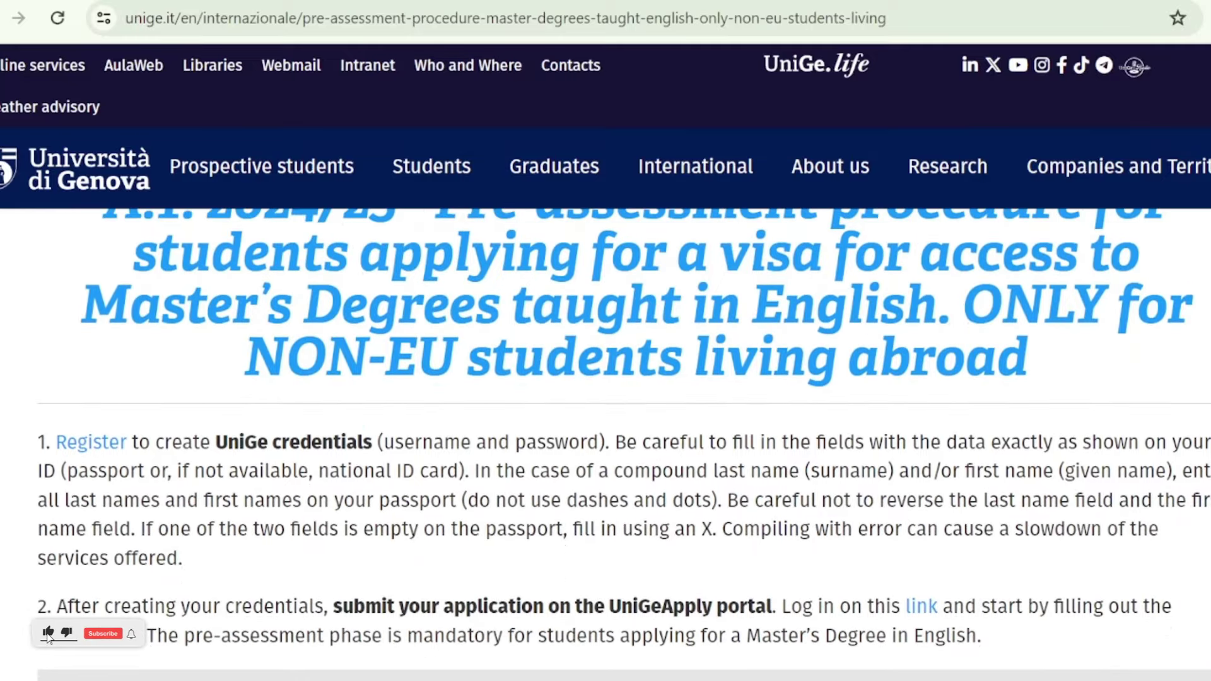
scroll(624, 441, "down", 2)
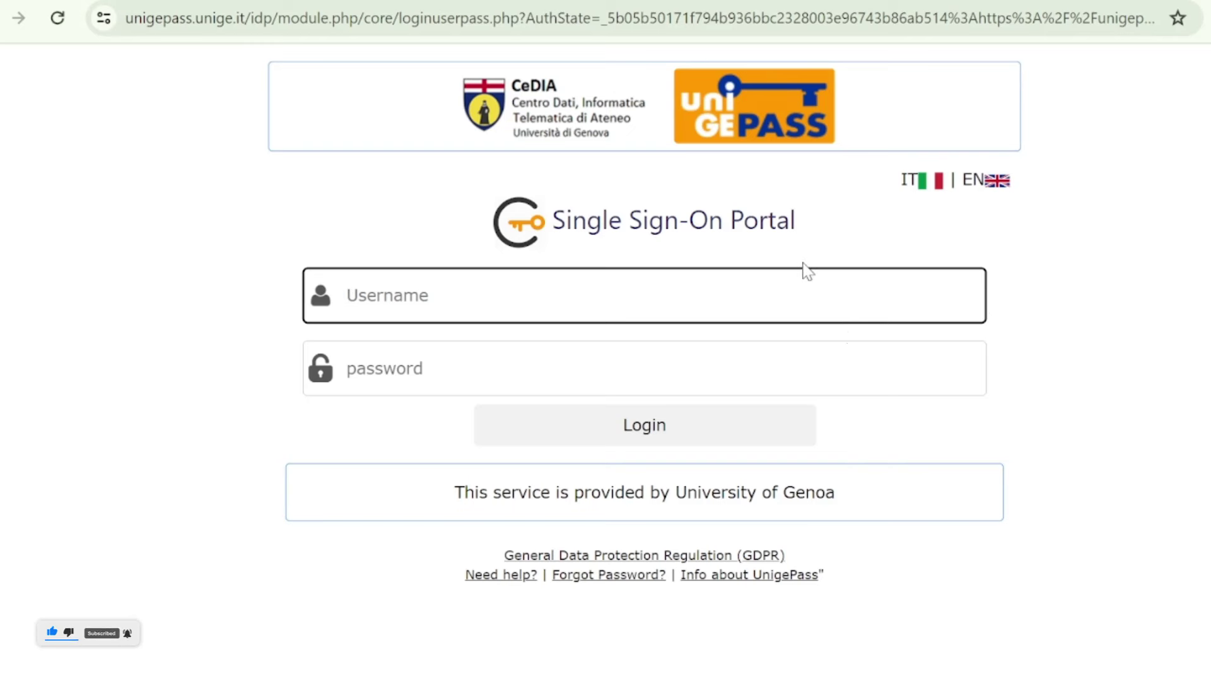
key("ctrl+v")
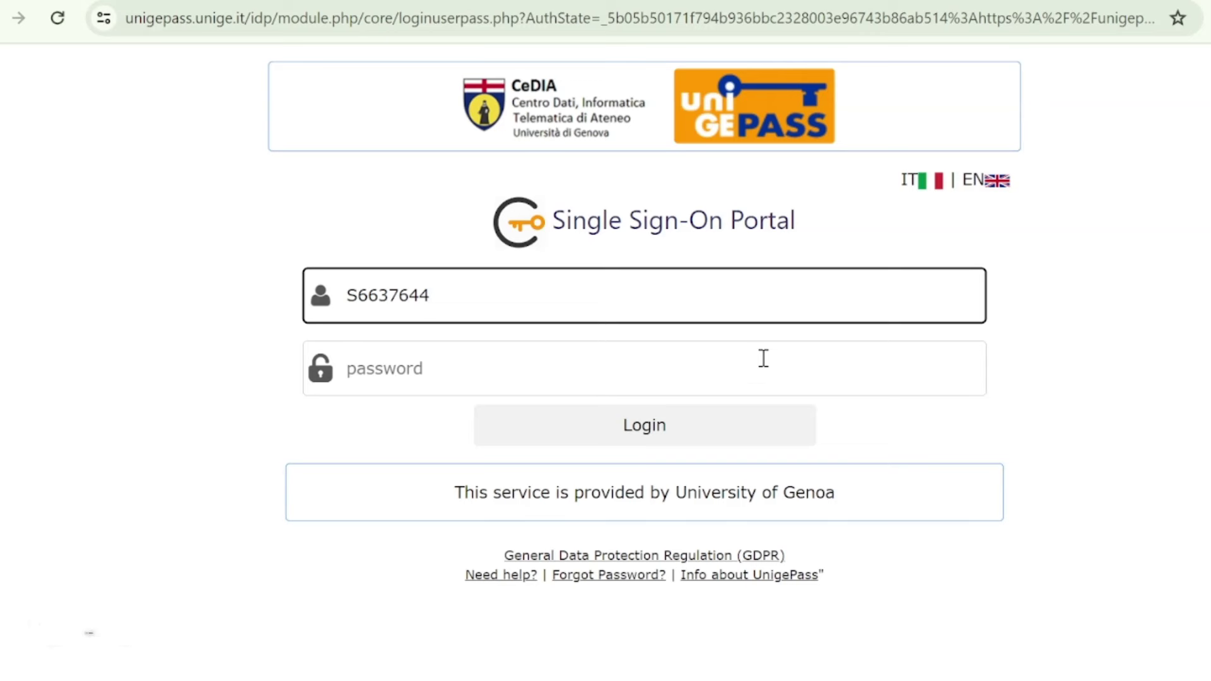
- Copy the account password from the UniGePASS credentials e-mail, paste it into the password field and log in
key("ctrl+Tab")
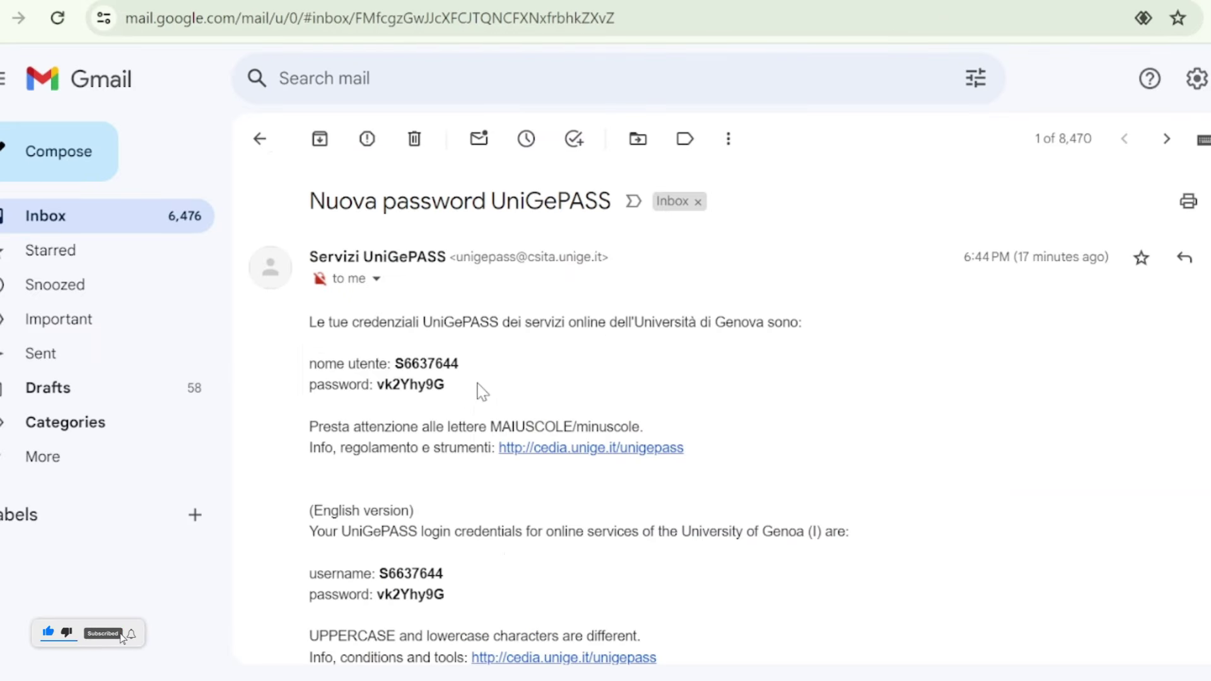
left_click_drag(448, 388, 394, 390)
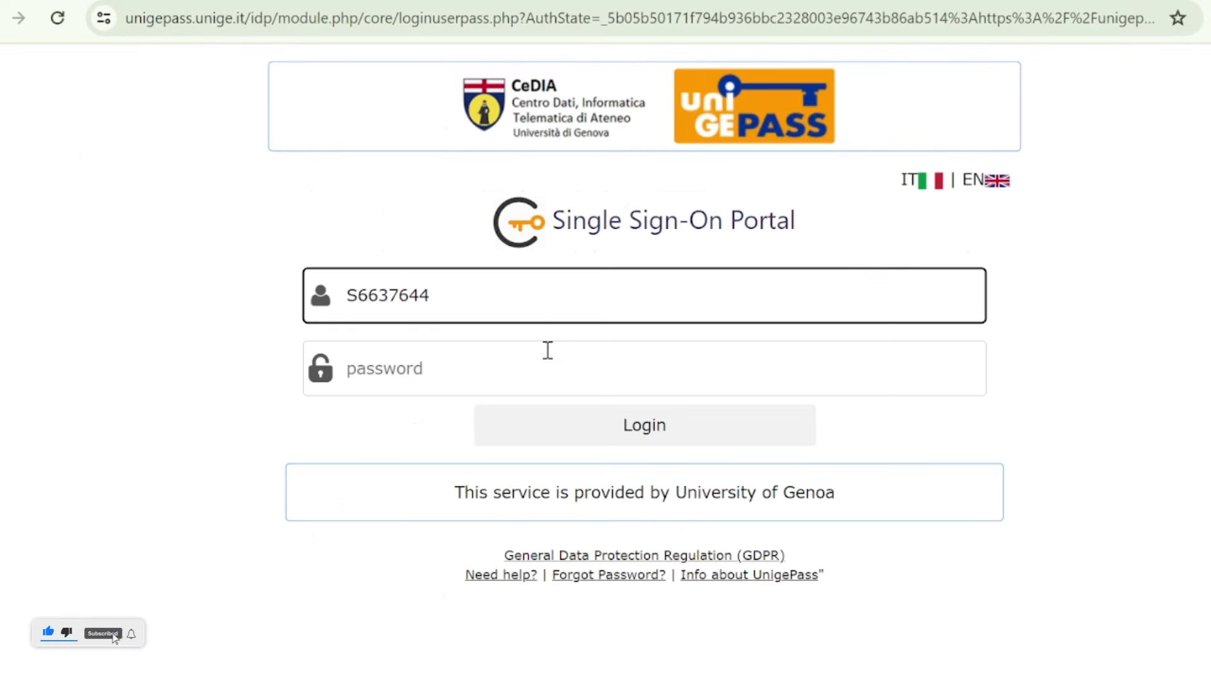
left_click(533, 375)
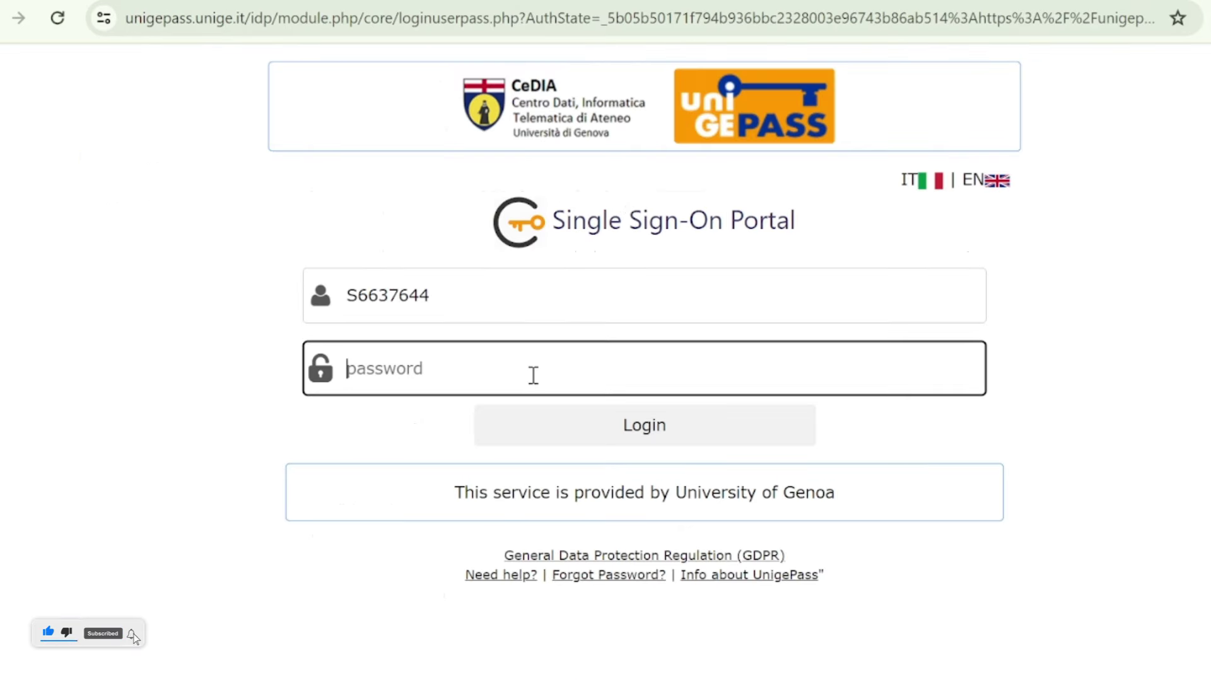
key("ctrl+v")
left_click(598, 446)
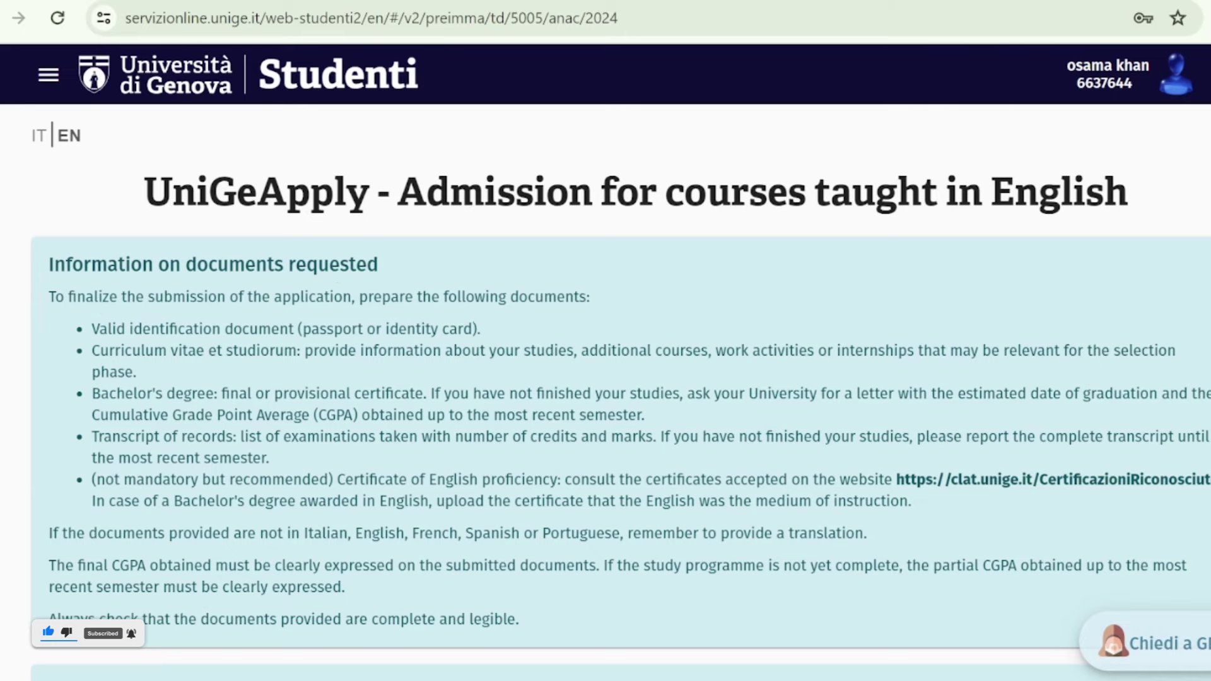
- Review the document and selection information on UniGeApply and start a new application for A.Y. 2024/2025
scroll(620, 389, "down", 3)
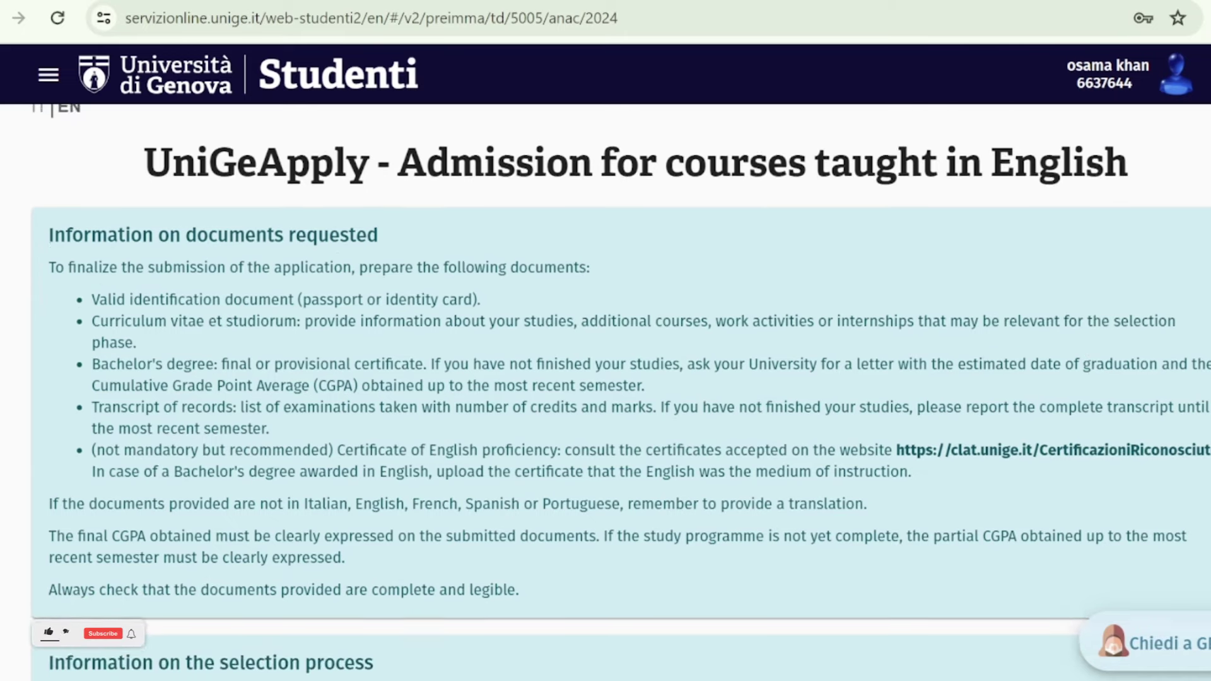
scroll(621, 390, "down", 2)
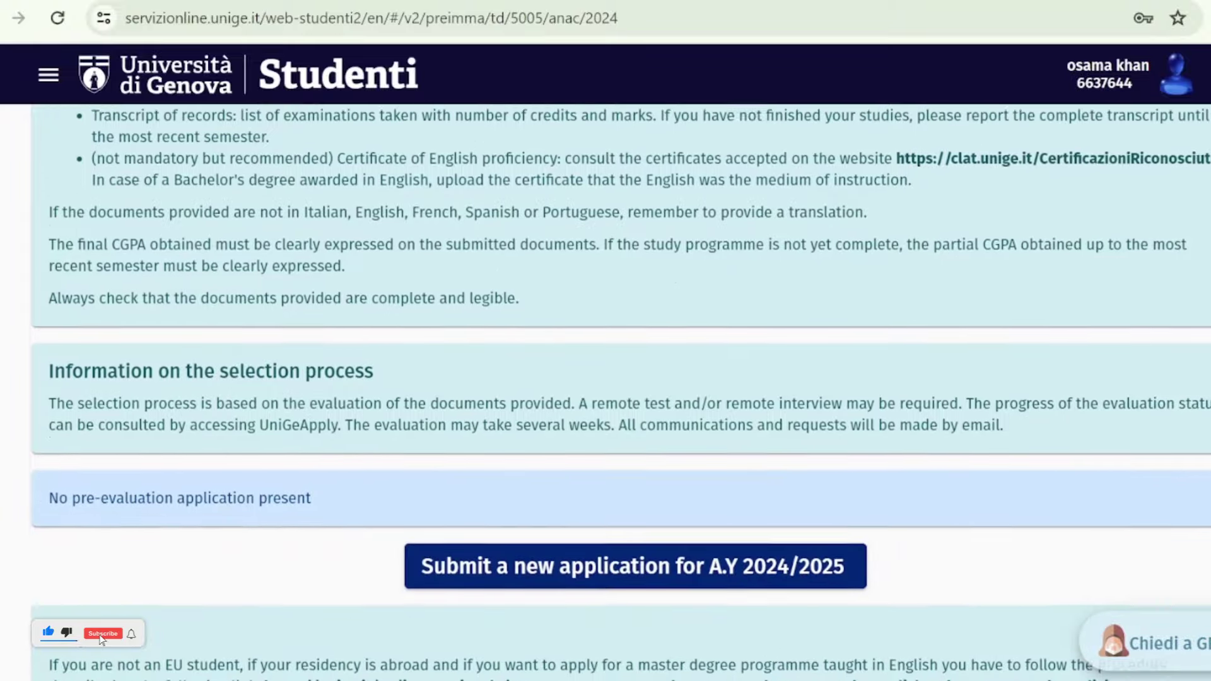
scroll(620, 389, "down", 3)
scroll(621, 389, "down", 1)
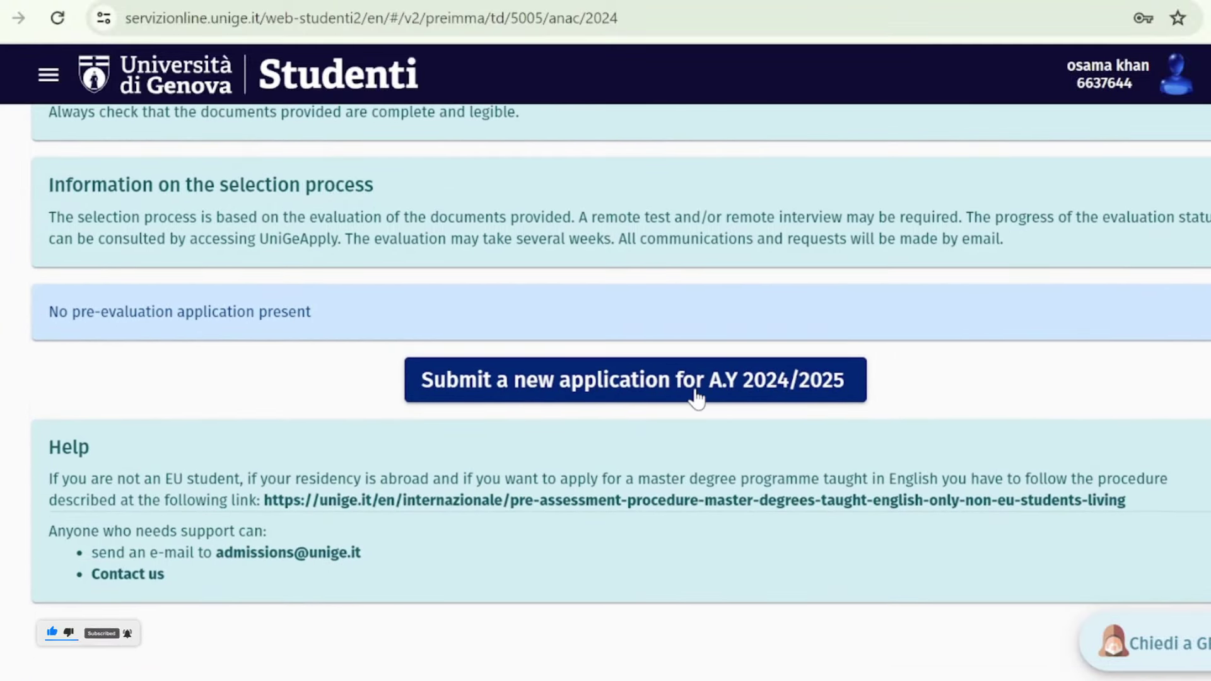
left_click(754, 397)
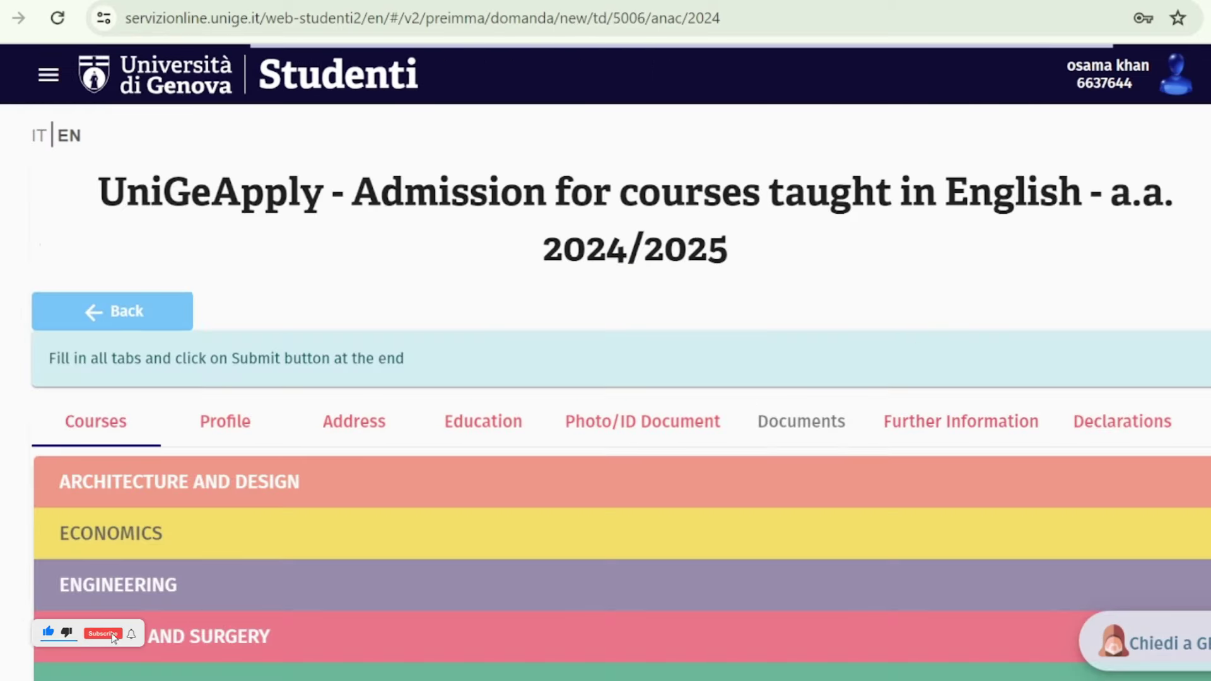
- Expand the Engineering group in the list of courses taught in English
scroll(913, 353, "down", 1)
scroll(605, 378, "down", 2)
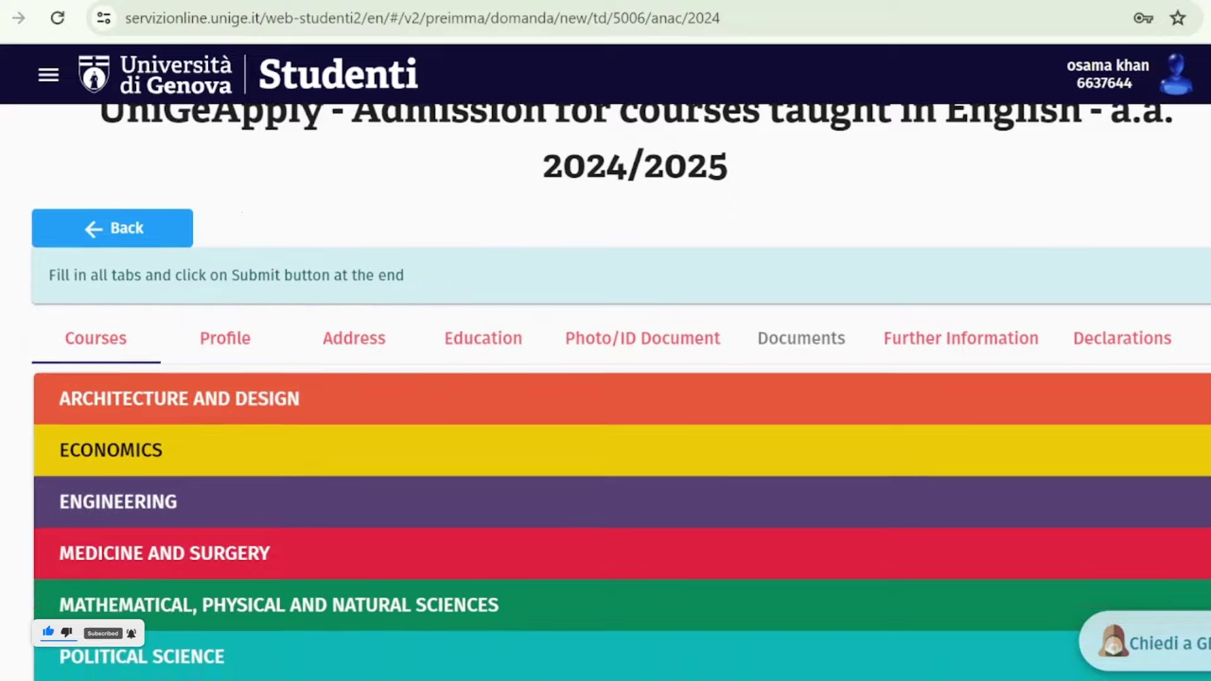
scroll(606, 379, "down", 1)
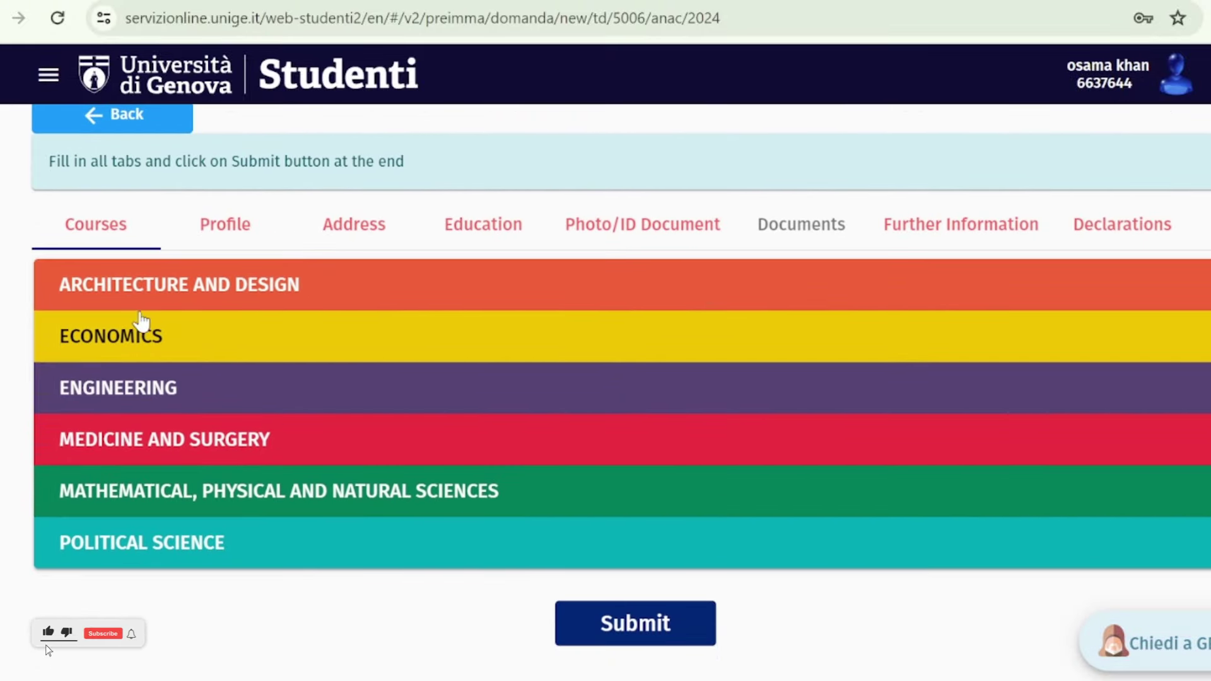
left_click(172, 383)
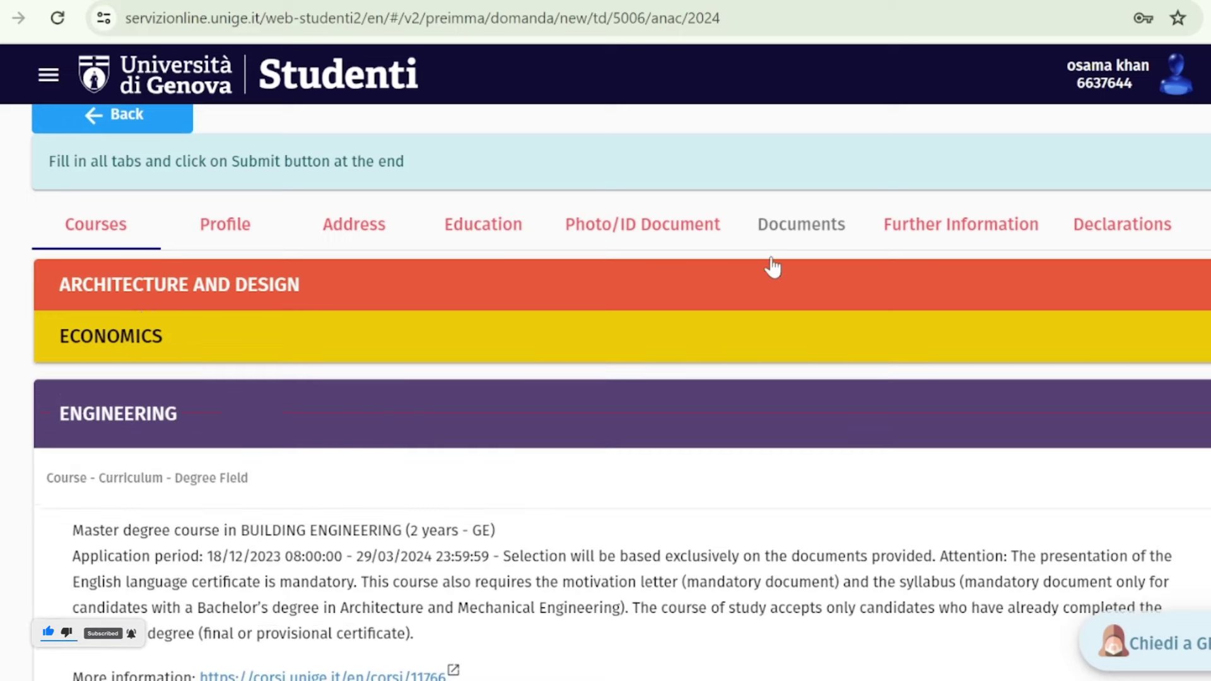
- Examine the Engineering master's courses, including their application periods, selection criteria and required documents
scroll(621, 391, "down", 3)
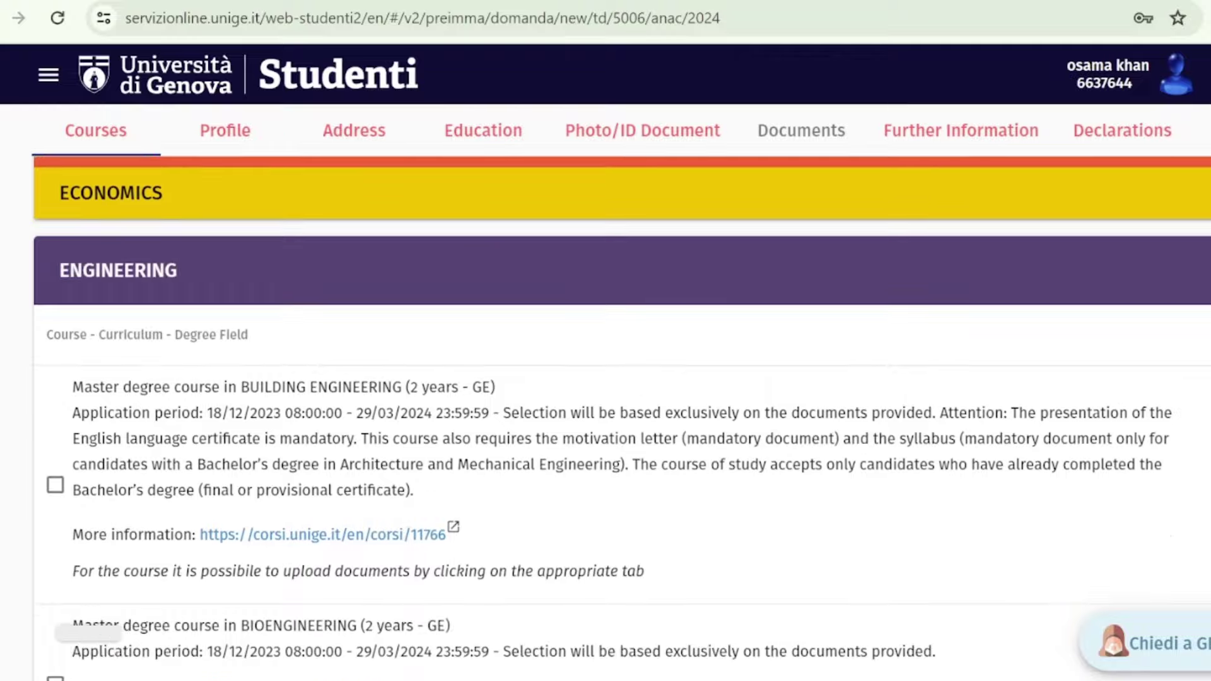
scroll(621, 391, "down", 1)
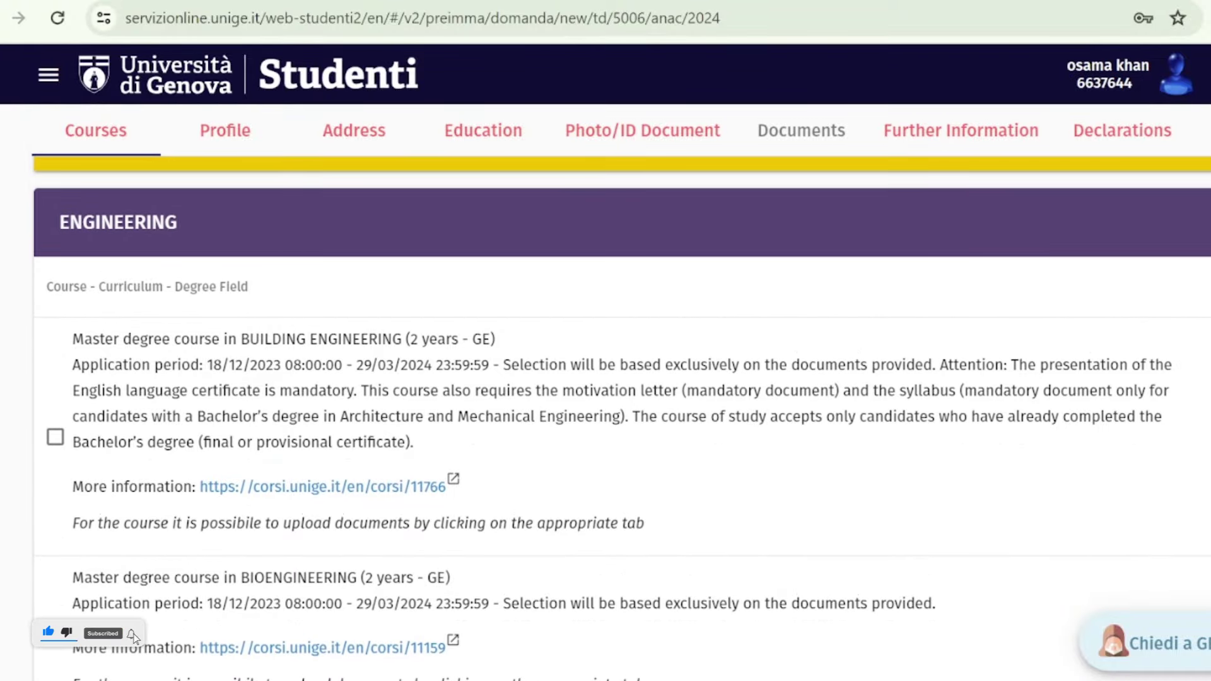
scroll(621, 391, "down", 3)
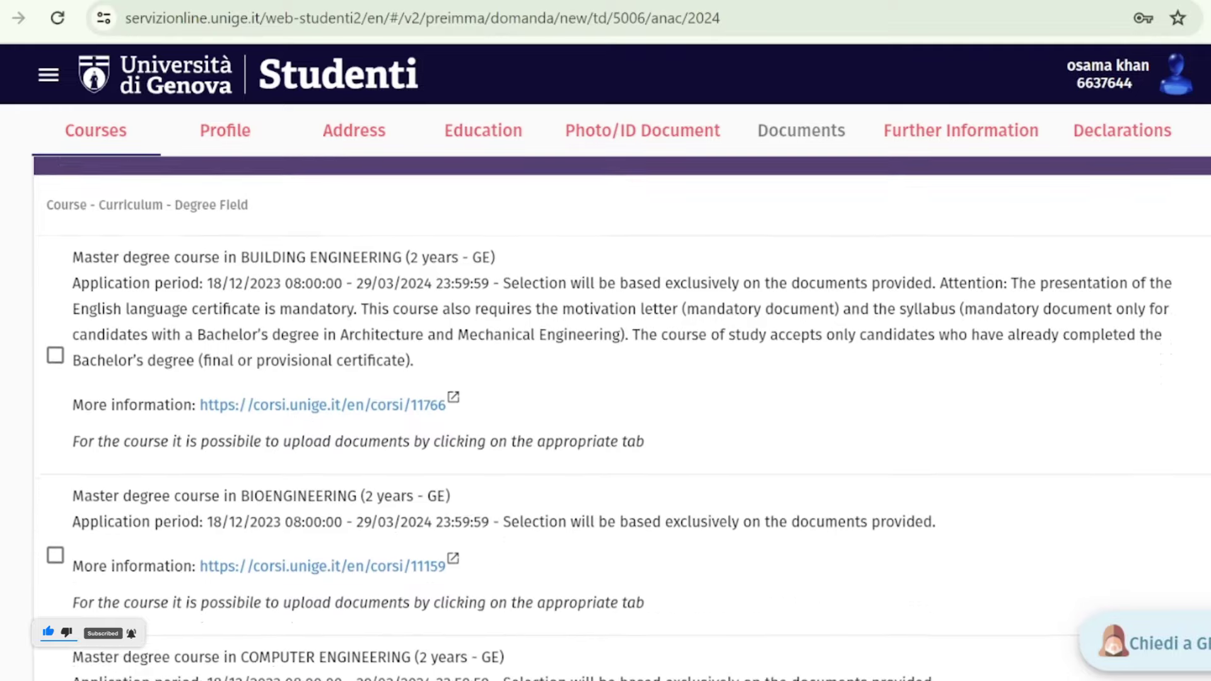
scroll(621, 391, "down", 3)
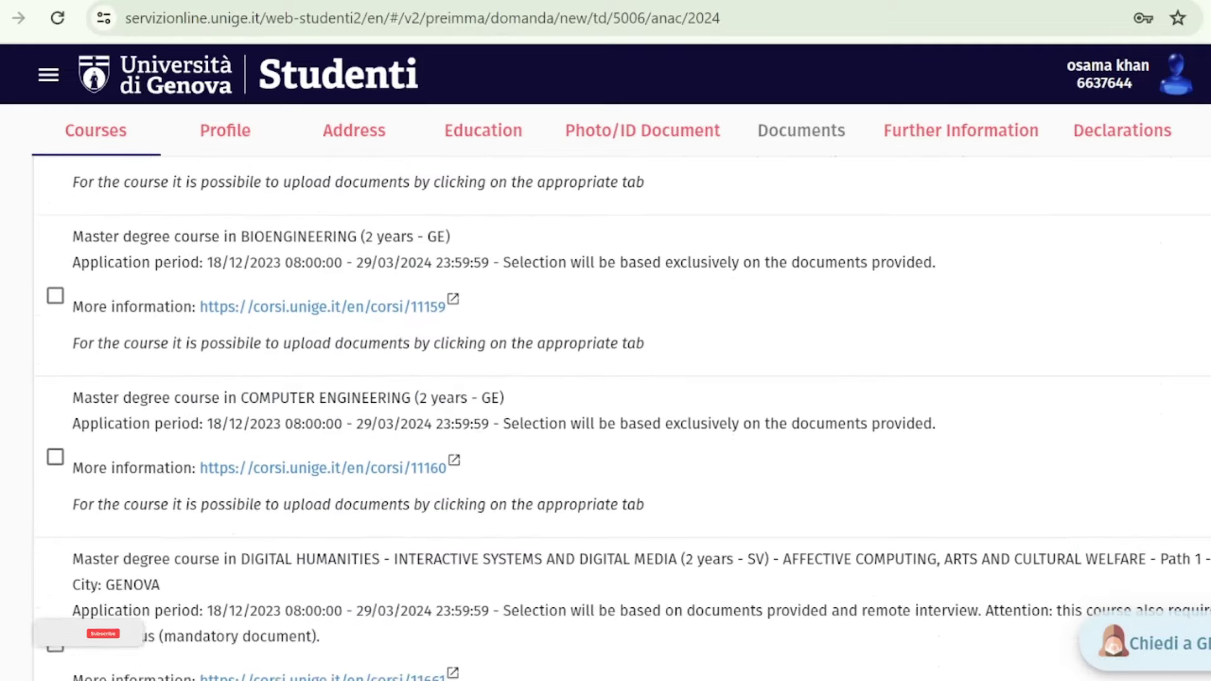
scroll(620, 391, "down", 5)
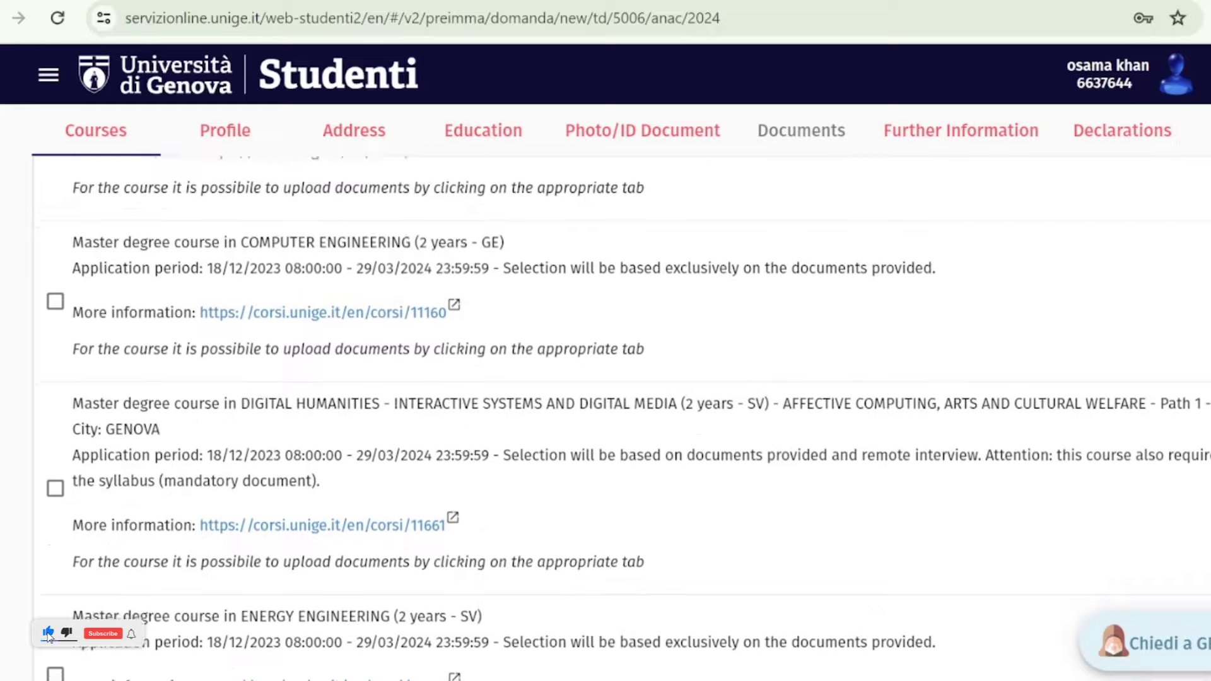
scroll(621, 391, "down", 4)
scroll(620, 391, "up", 10)
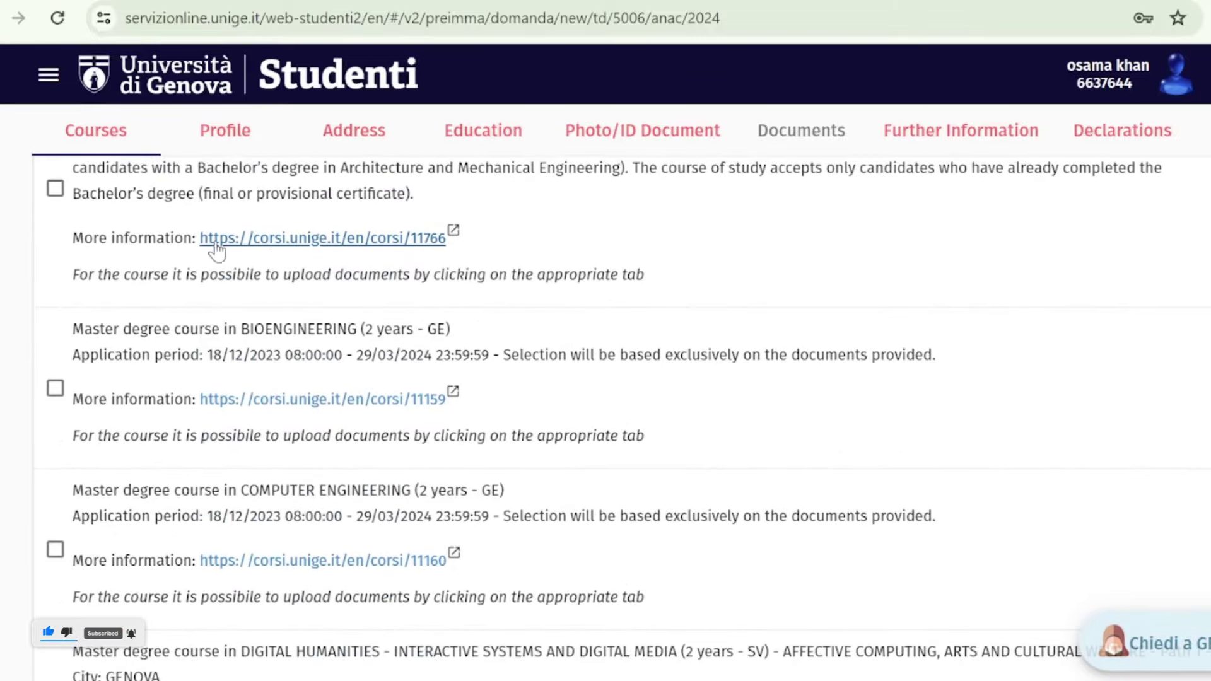
scroll(584, 365, "up", 3)
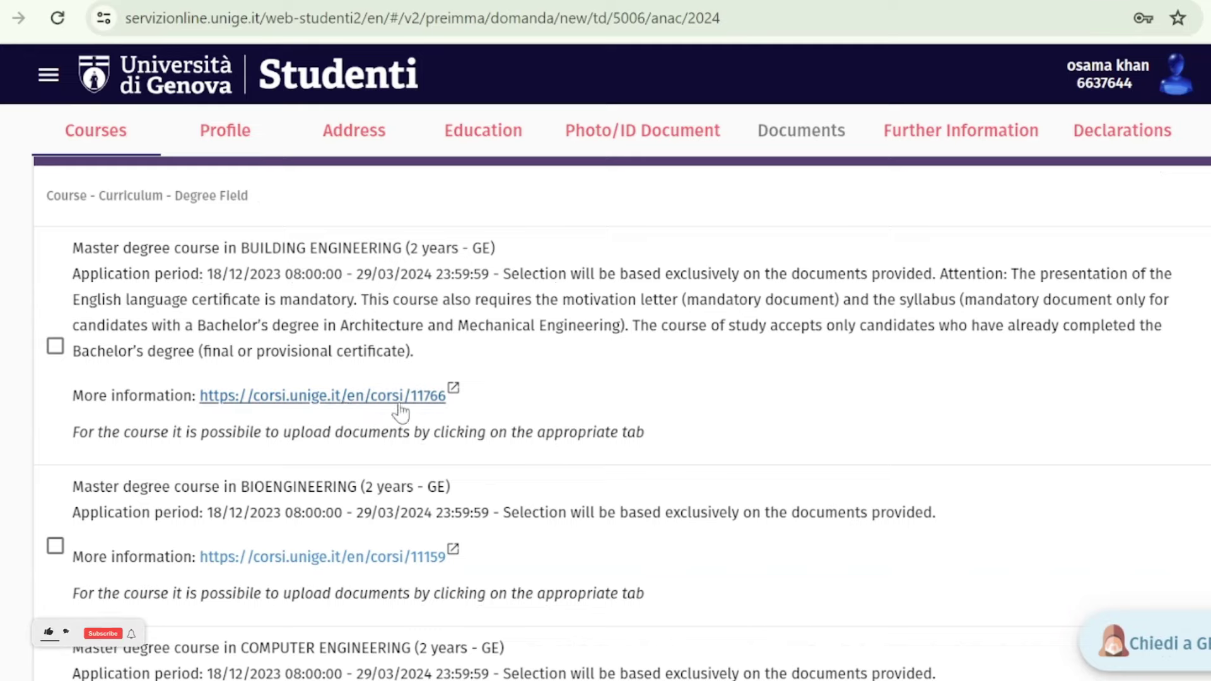
scroll(605, 416, "down", 8)
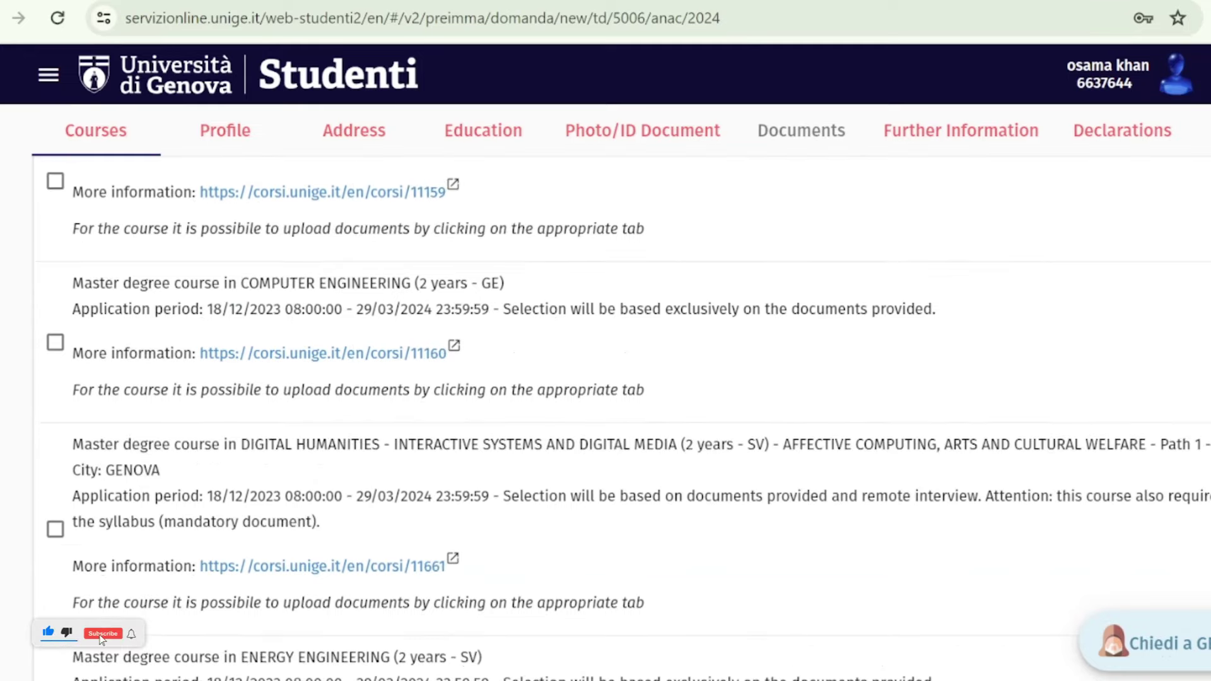
scroll(605, 416, "down", 8)
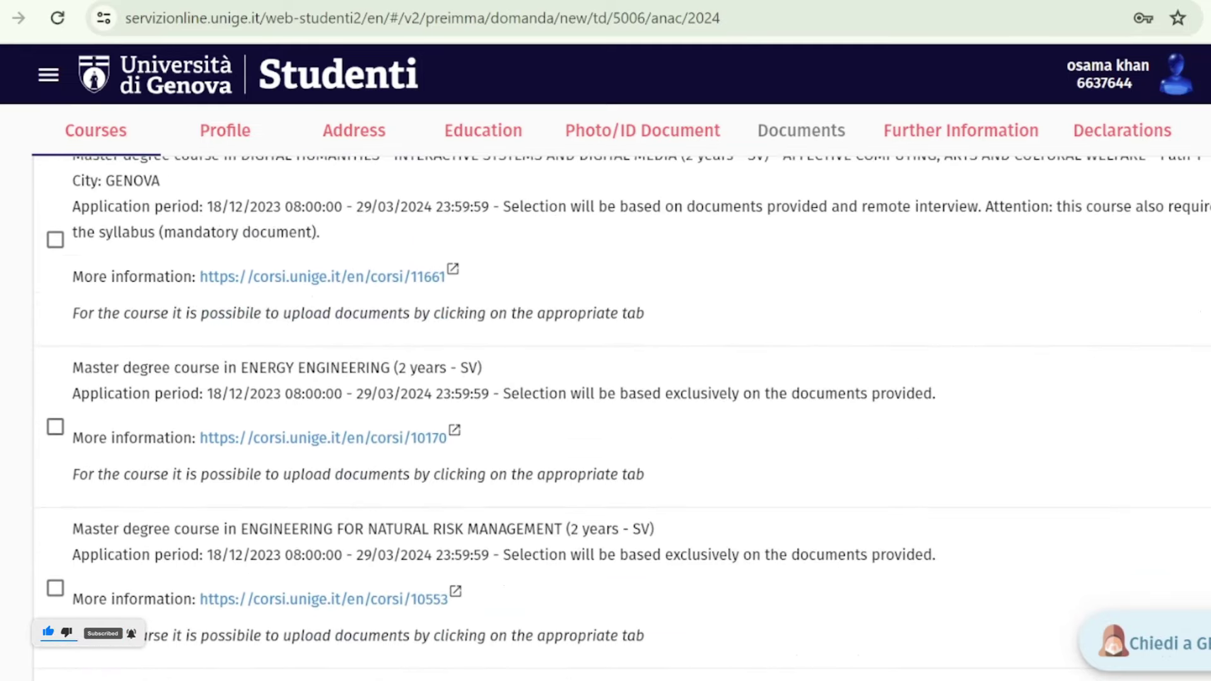
scroll(605, 416, "up", 14)
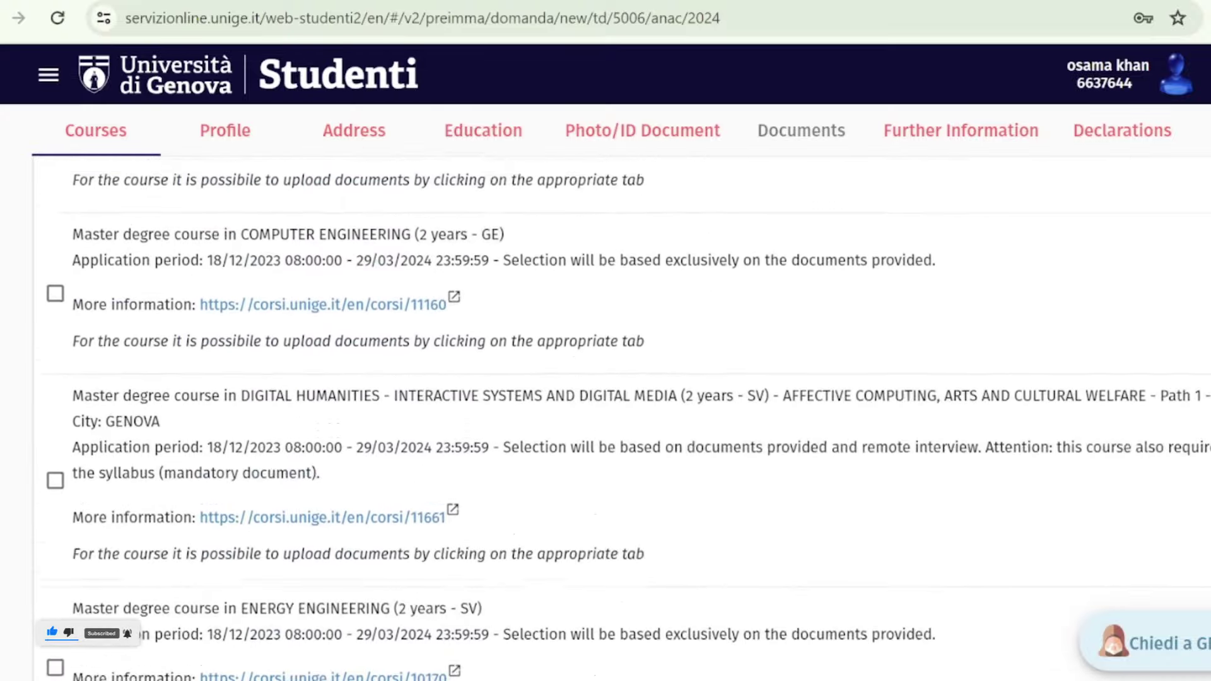
scroll(858, 295, "up", 3)
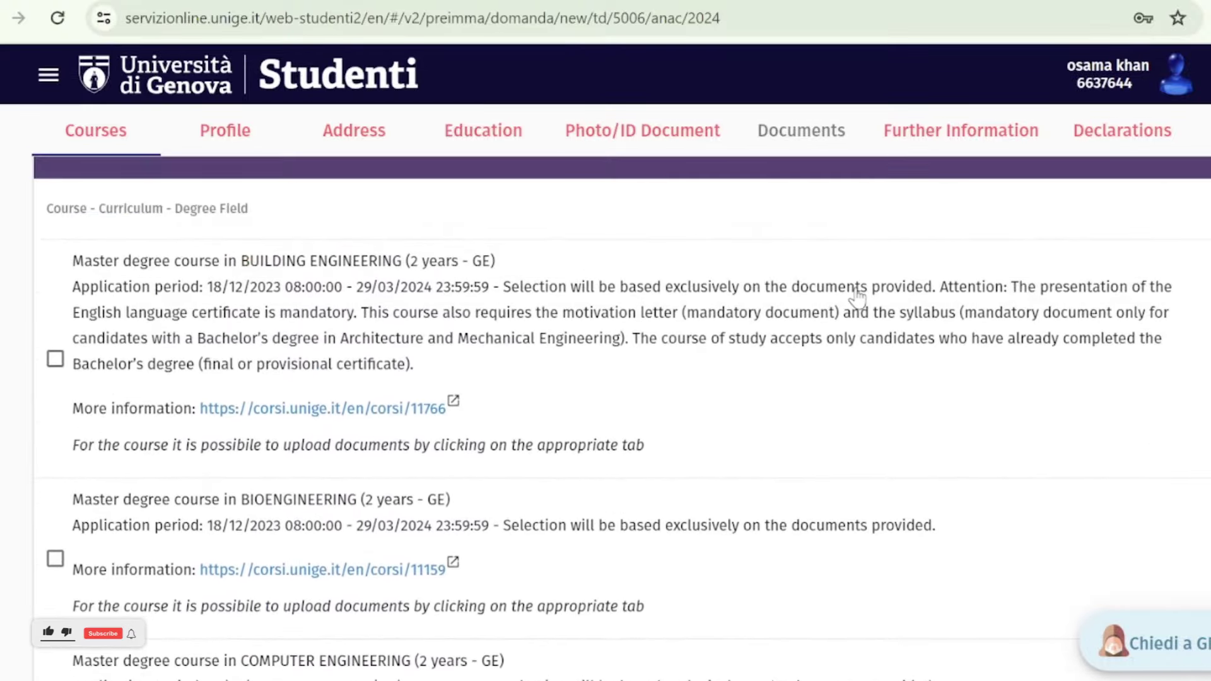
- Select the Master degree course in Building Engineering and collapse the Engineering group
left_click(55, 361)
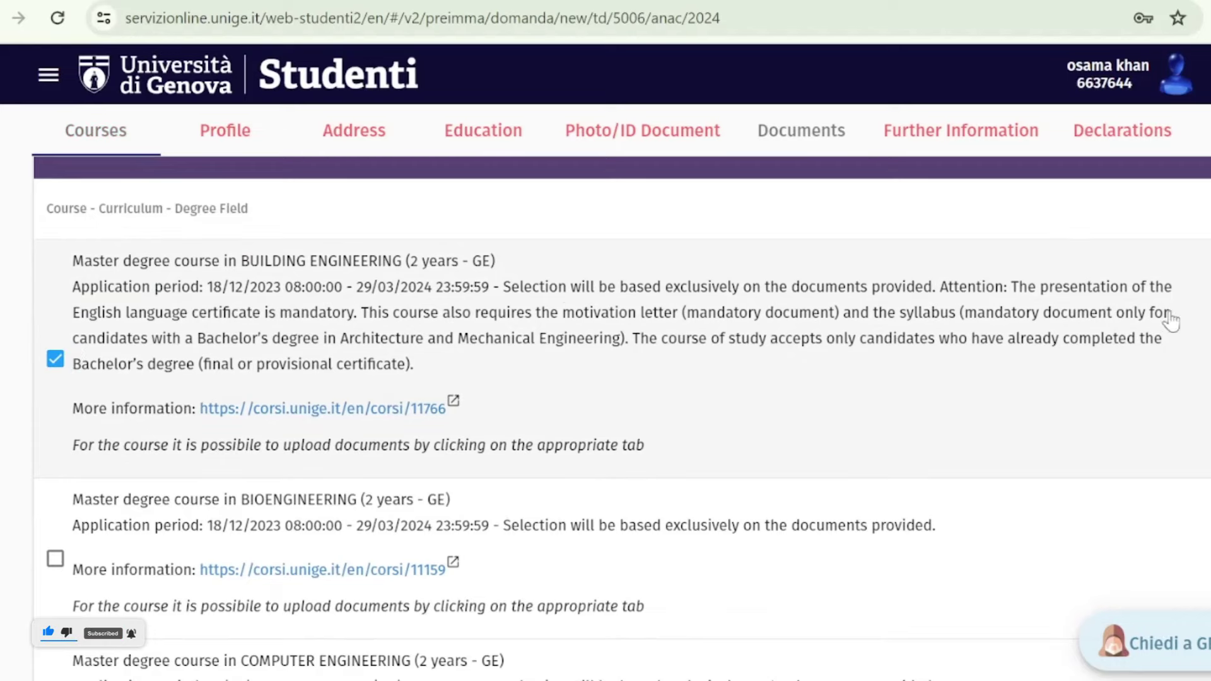
scroll(1167, 343, "up", 6)
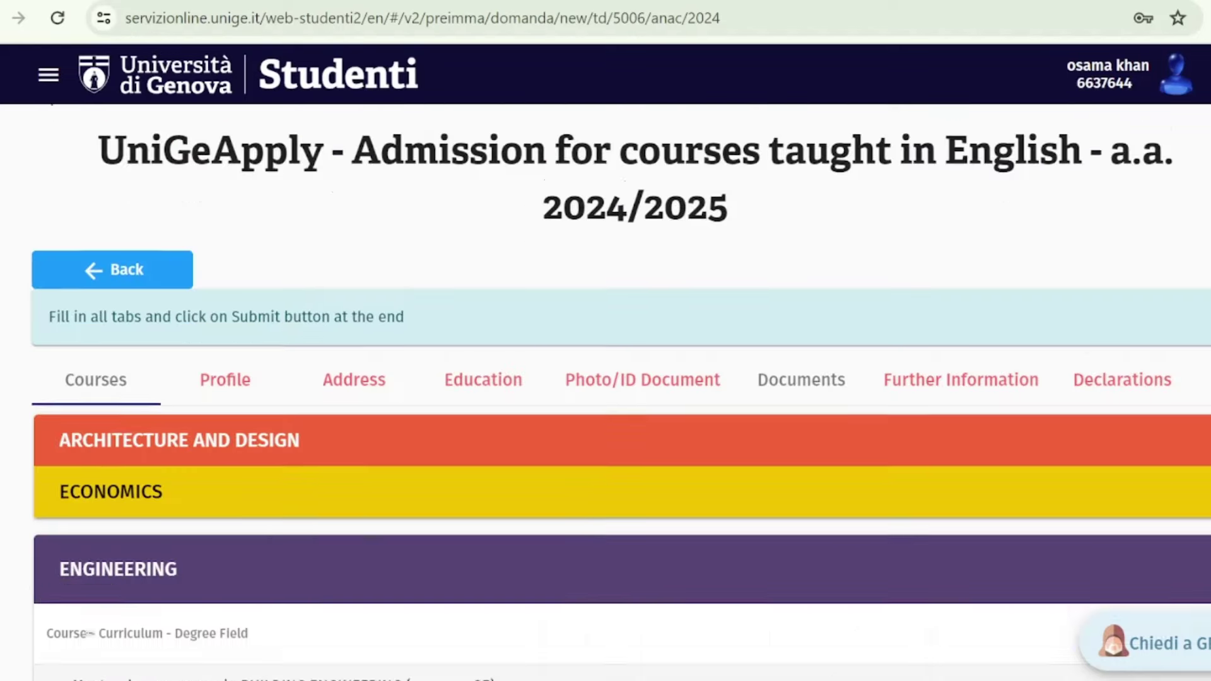
scroll(1167, 343, "down", 4)
left_click(1167, 342)
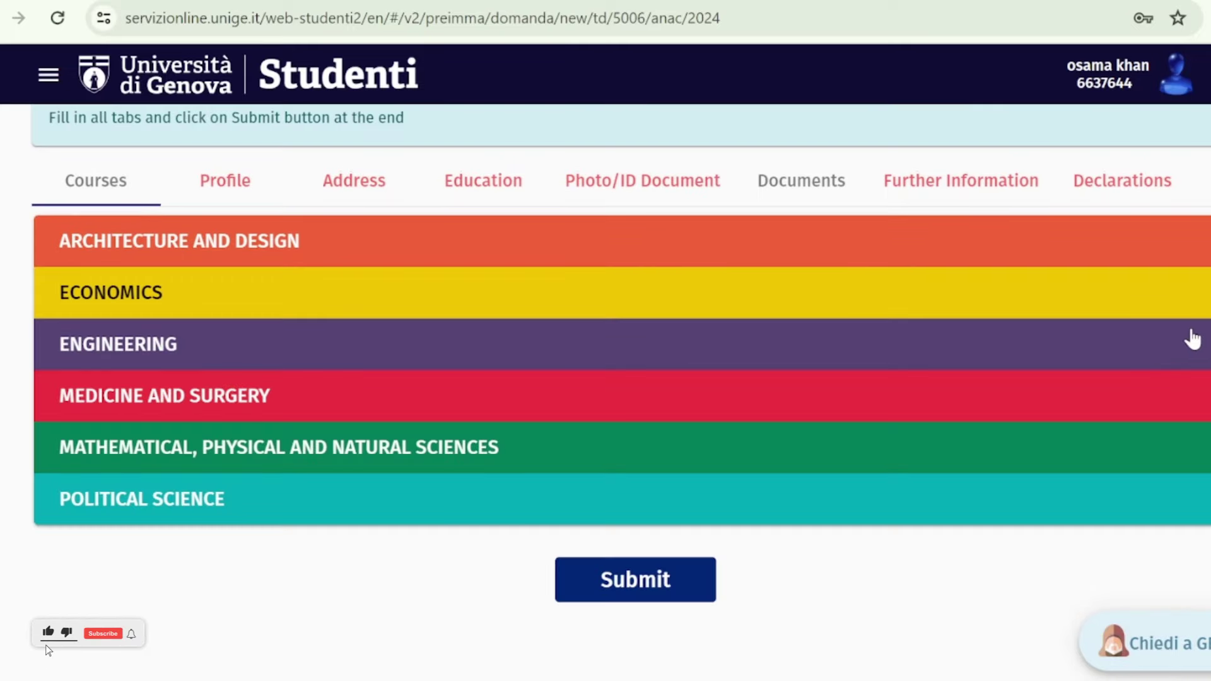
- Open the Profile section of the application and set the city of birth to BHAKKAR
left_click(241, 181)
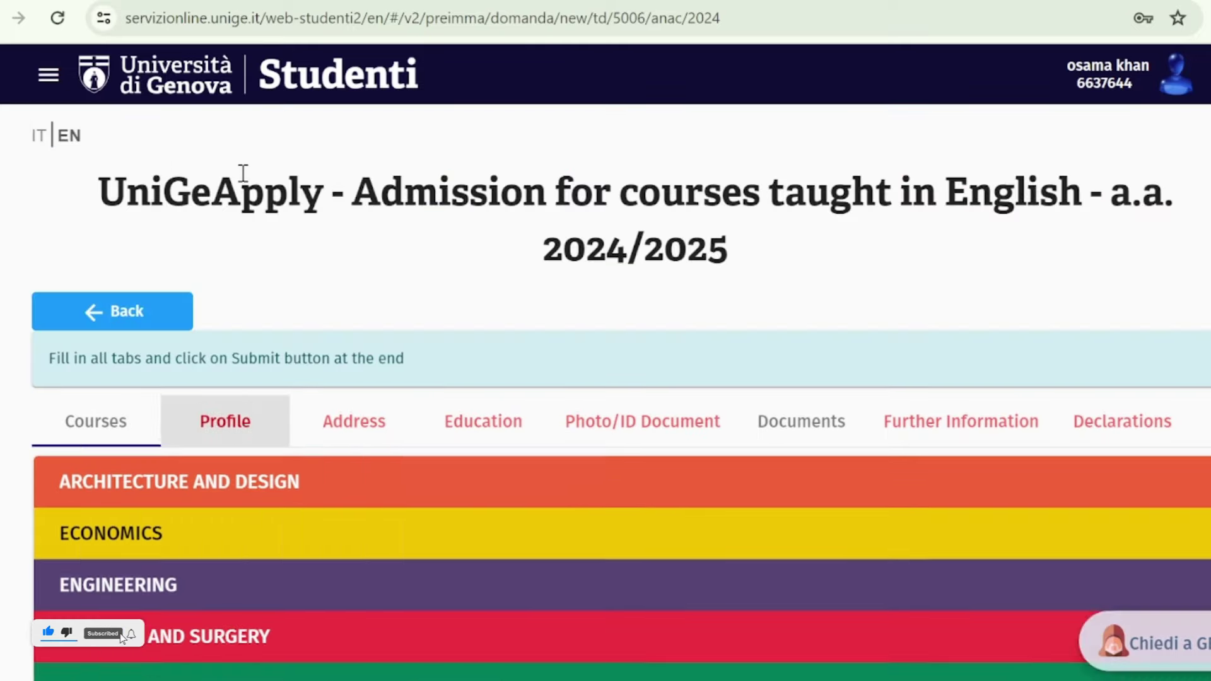
scroll(620, 390, "down", 3)
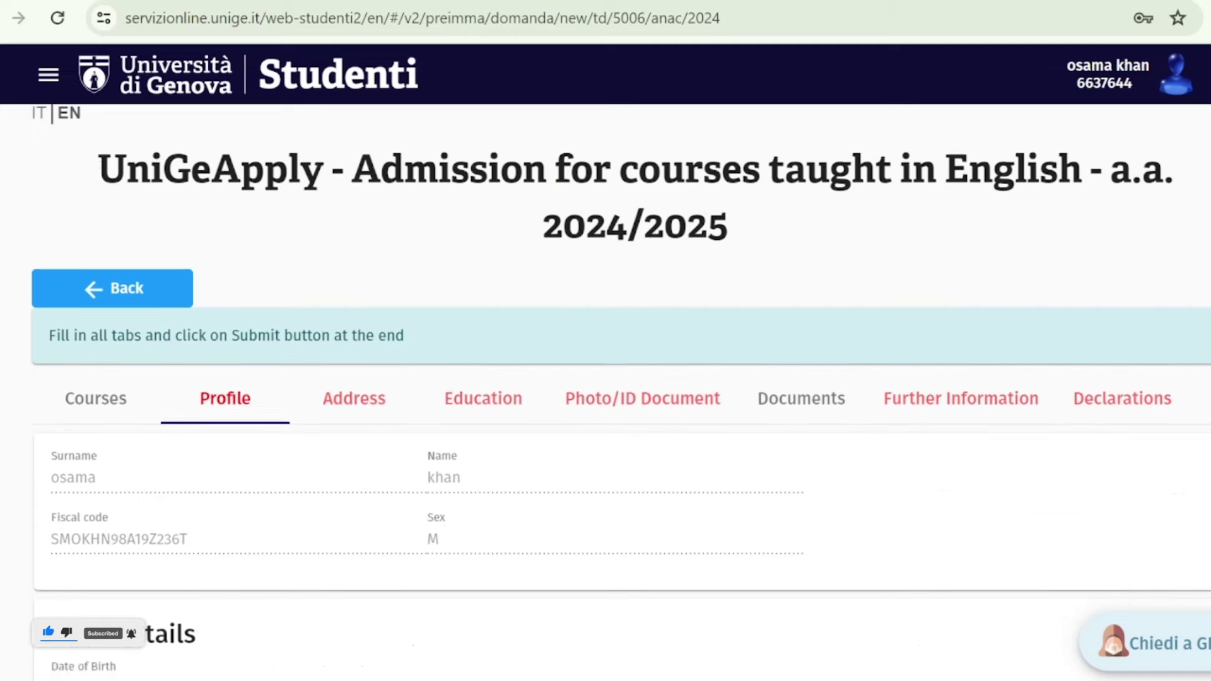
scroll(46, 660, "down", 2)
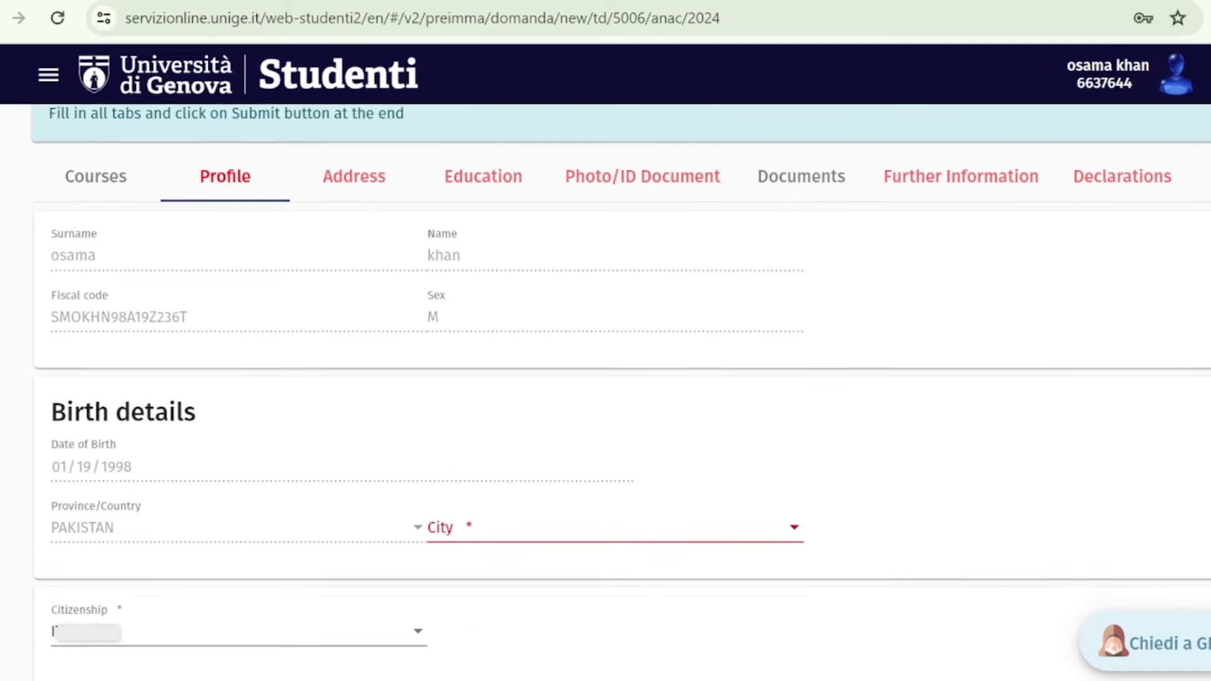
scroll(46, 661, "down", 1)
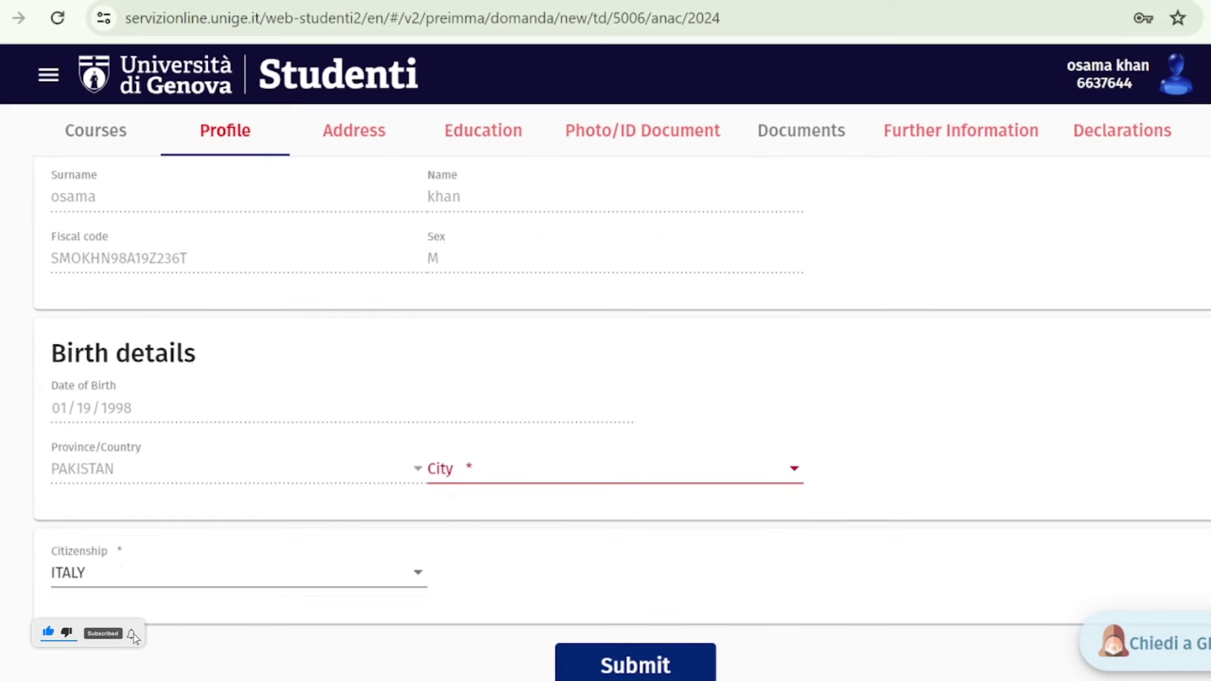
scroll(606, 379, "down", 1)
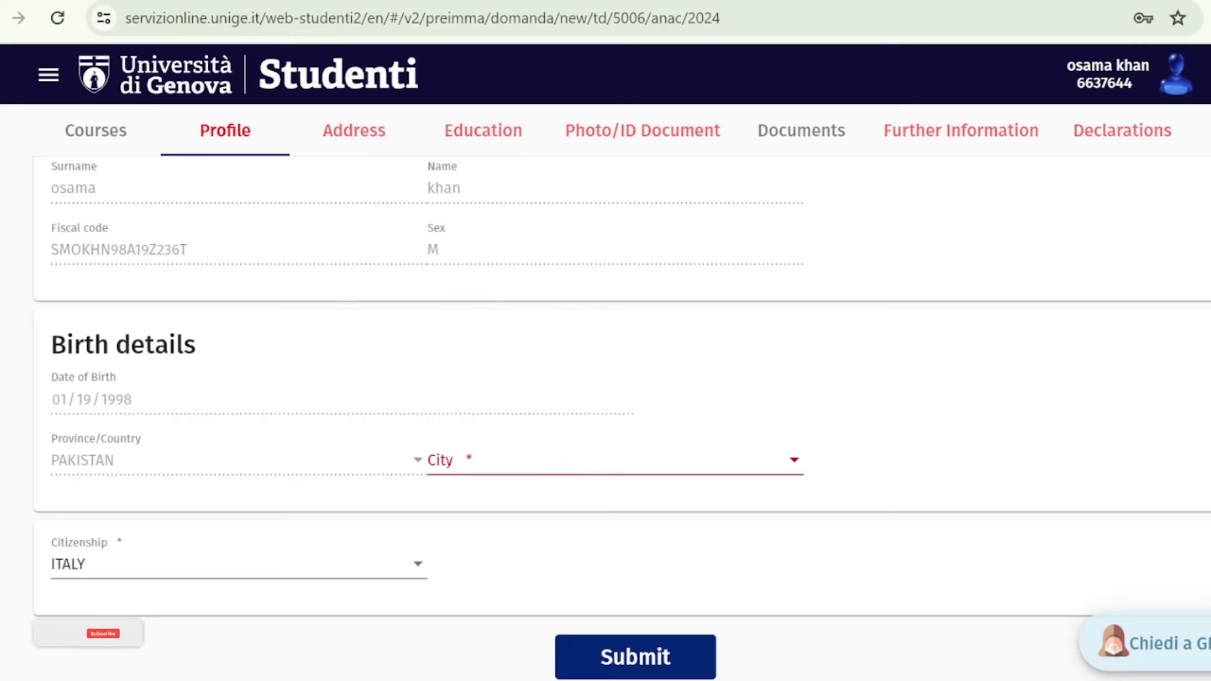
scroll(684, 406, "down", 1)
scroll(621, 421, "down", 2)
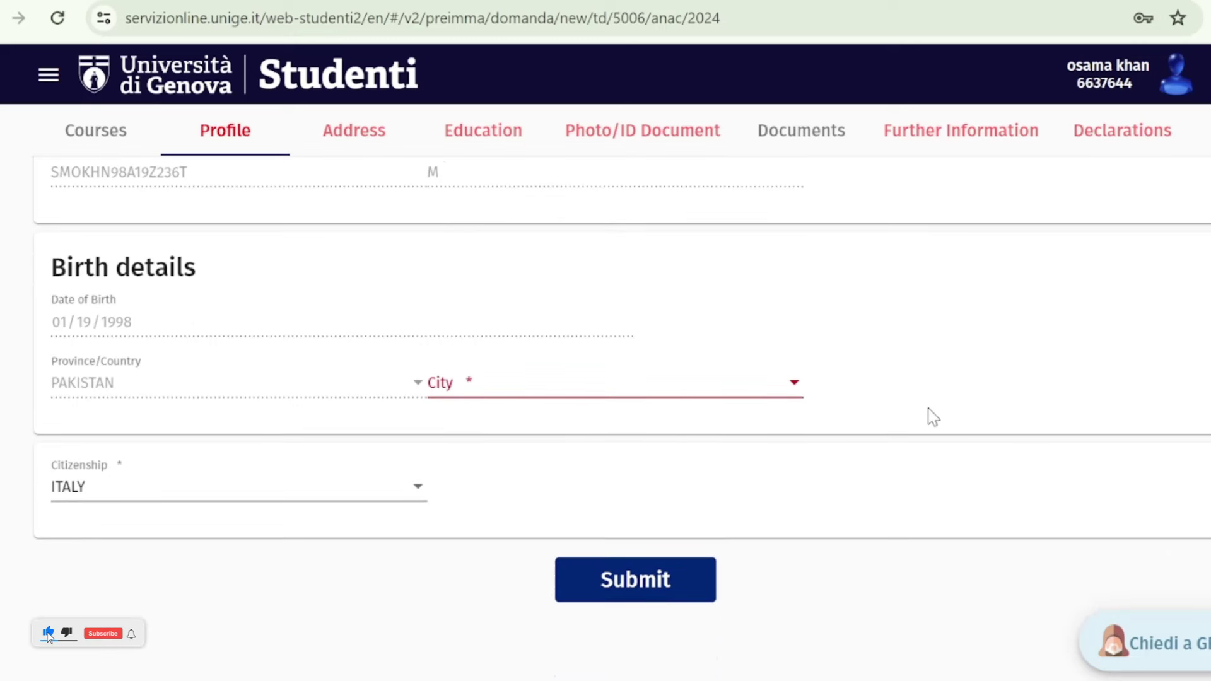
left_click(740, 383)
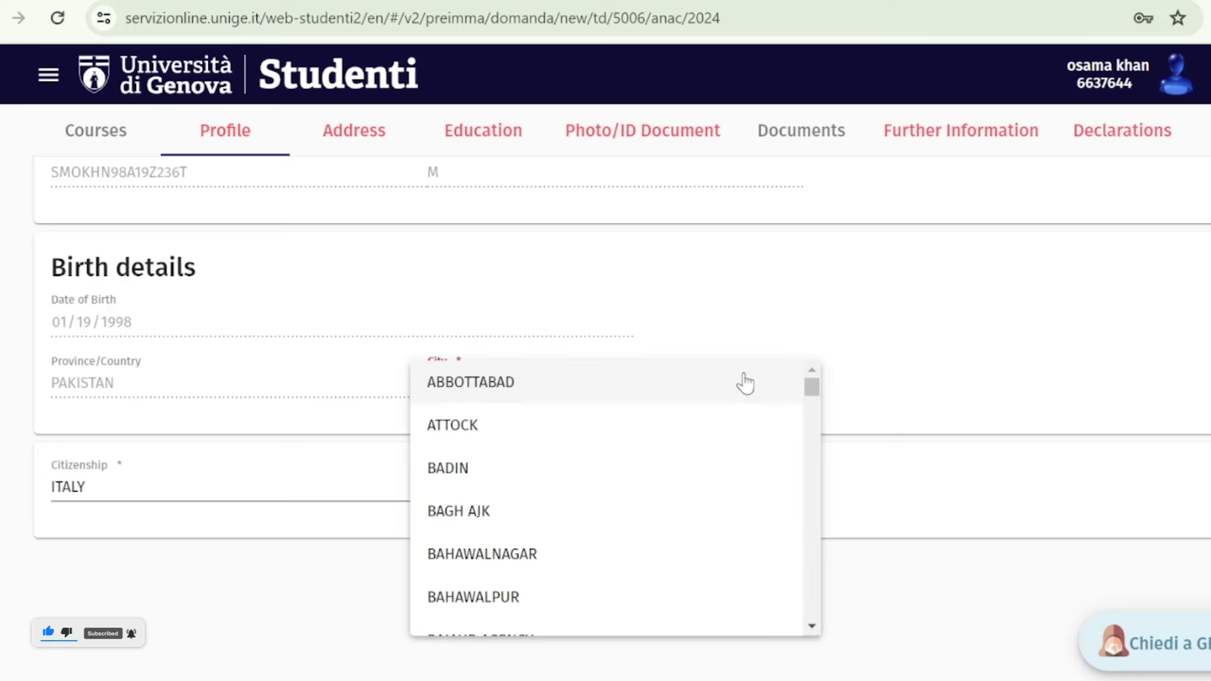
left_click_drag(812, 389, 818, 412)
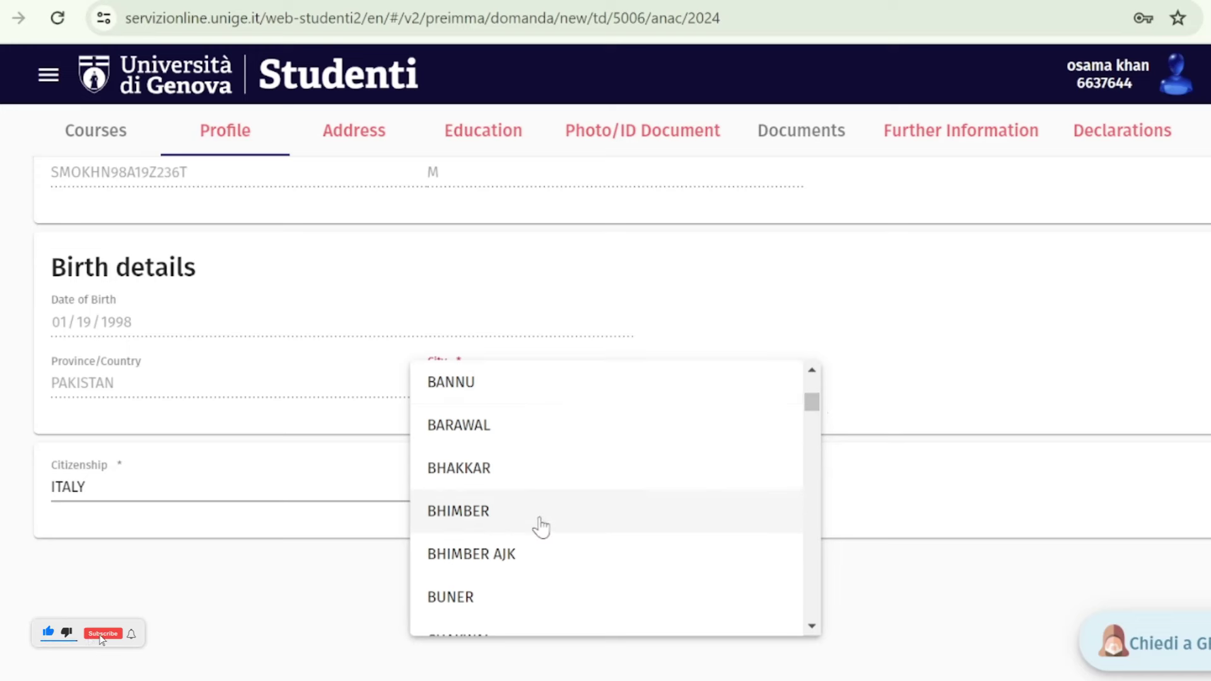
left_click(523, 489)
- Select PHILIPPINES as the citizenship in the profile
left_click(381, 498)
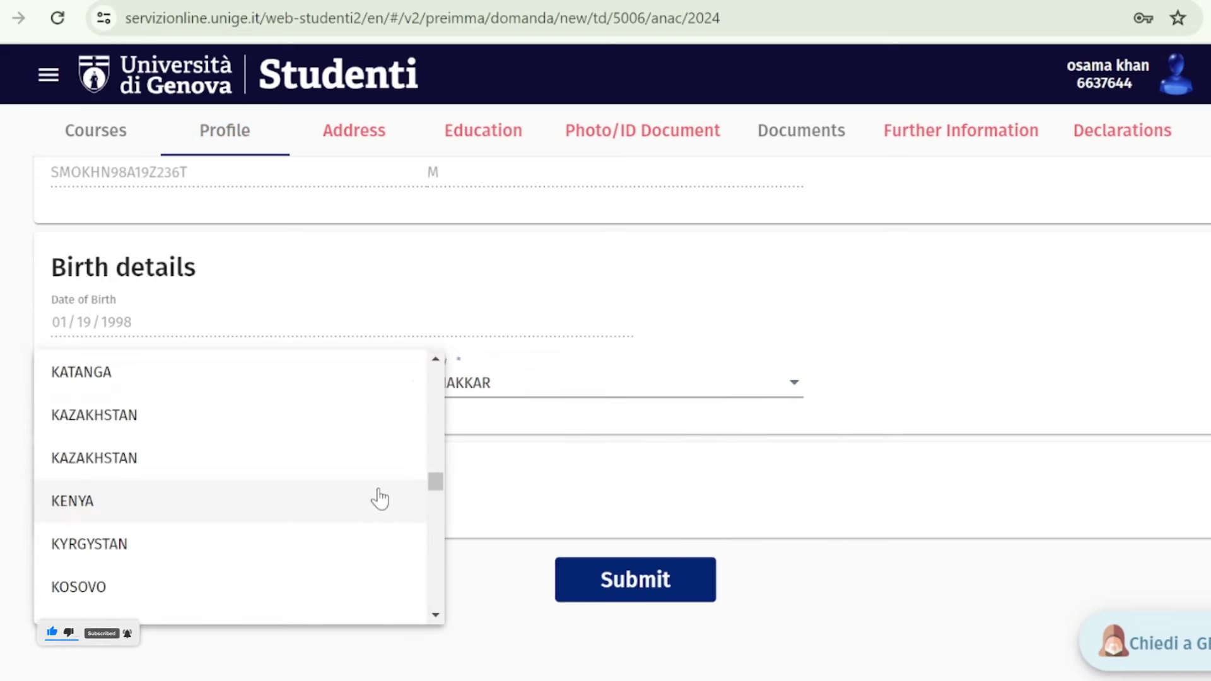
scroll(379, 498, "down", 10)
scroll(379, 498, "up", 20)
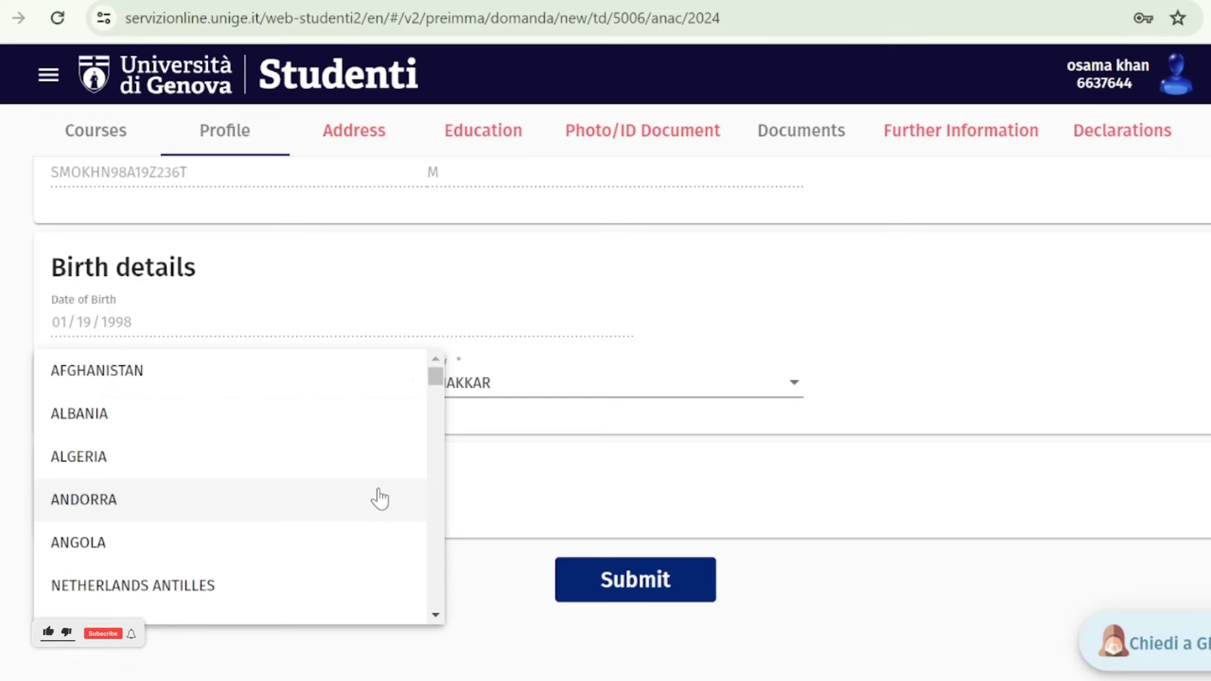
scroll(379, 498, "down", 10)
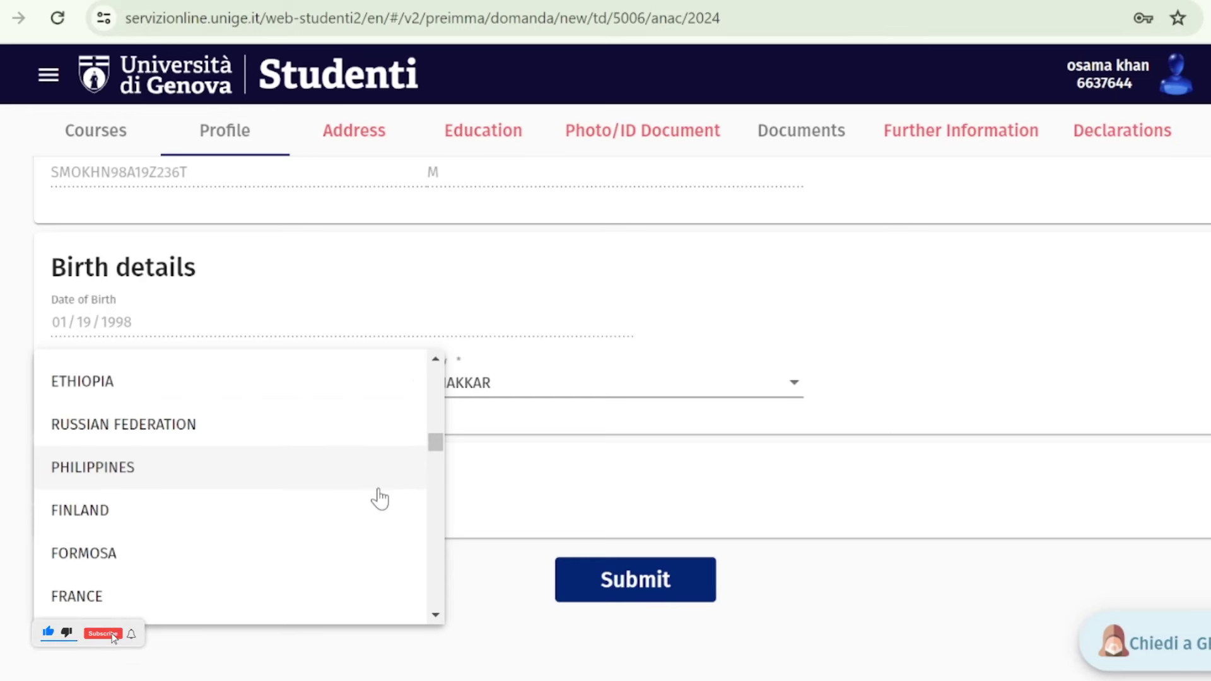
scroll(379, 498, "up", 10)
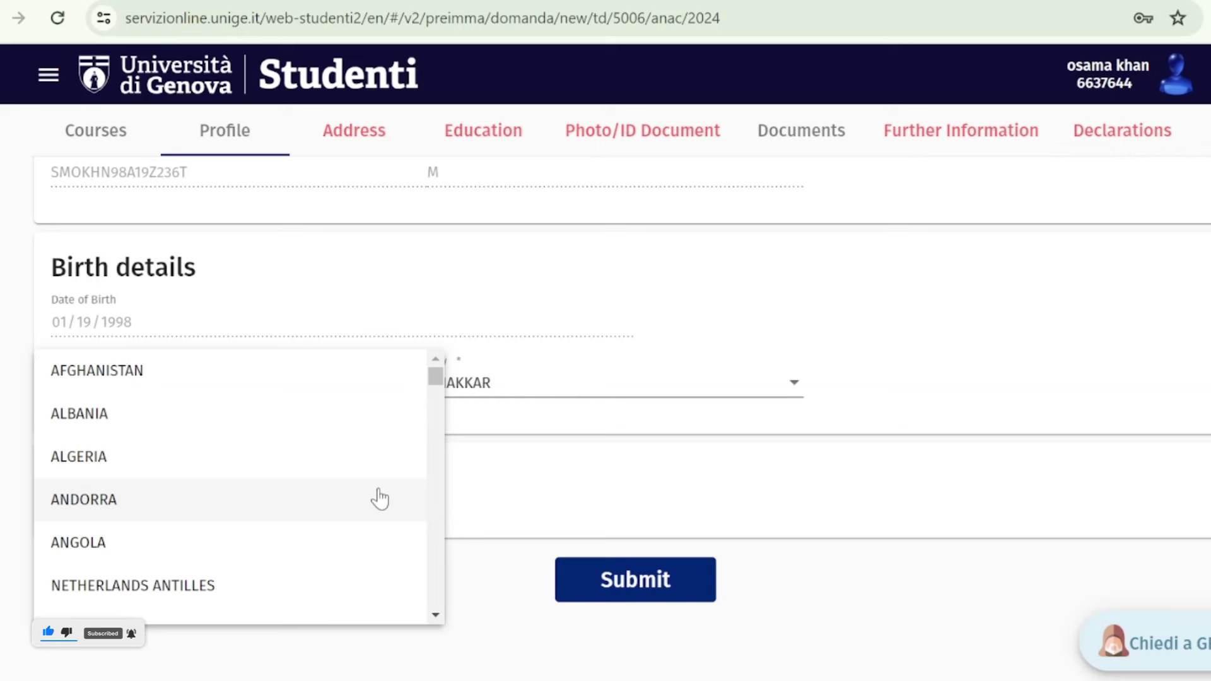
scroll(379, 499, "down", 10)
left_click(379, 489)
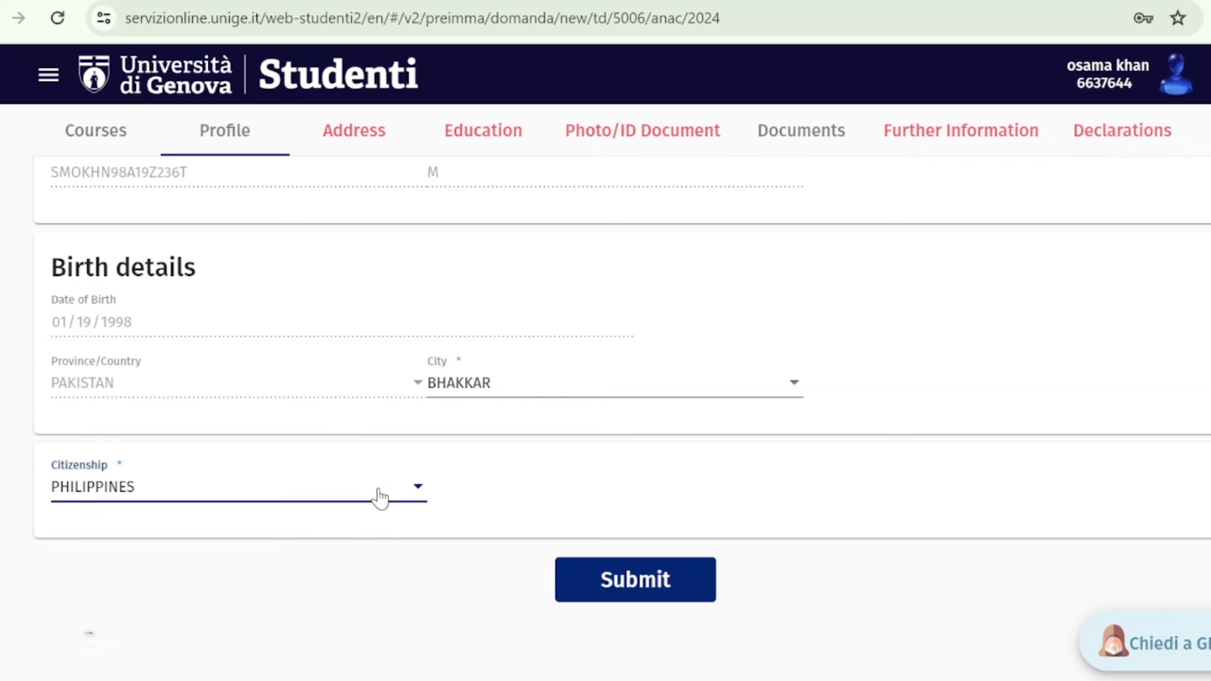
- Set the citizenship to PAKISTAN and open the Address section of the application
left_click(378, 489)
left_click_drag(441, 448, 435, 383)
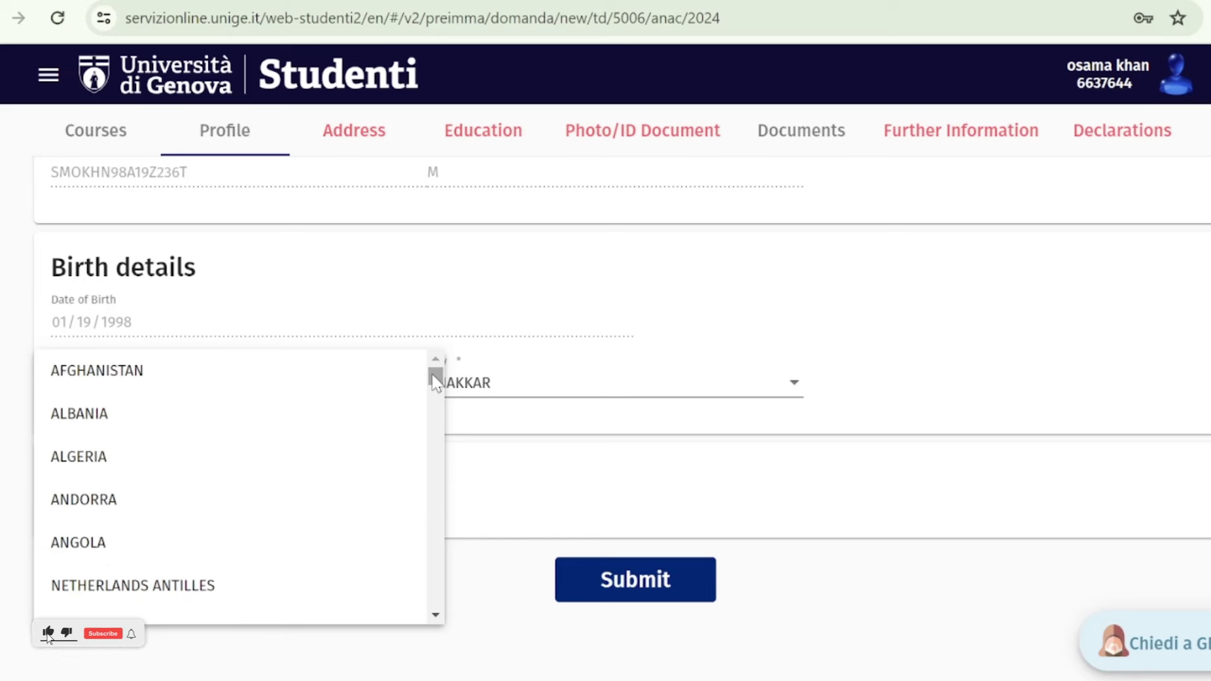
scroll(435, 382, "down", 20)
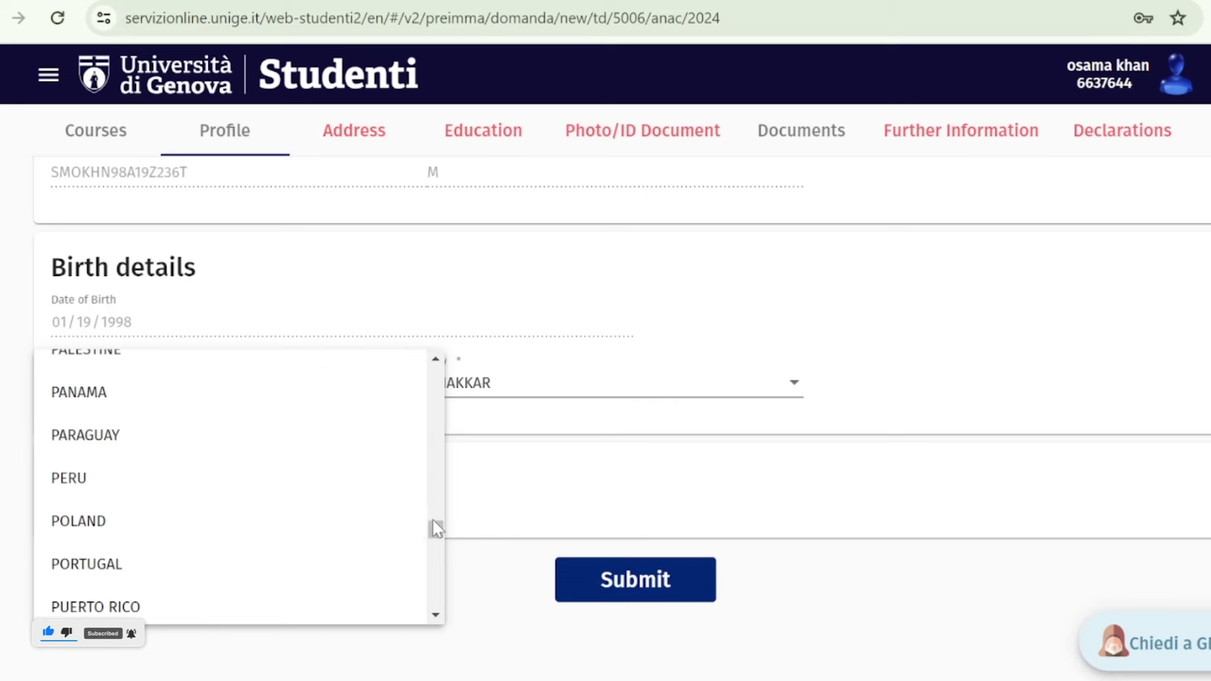
left_click_drag(438, 538, 439, 533)
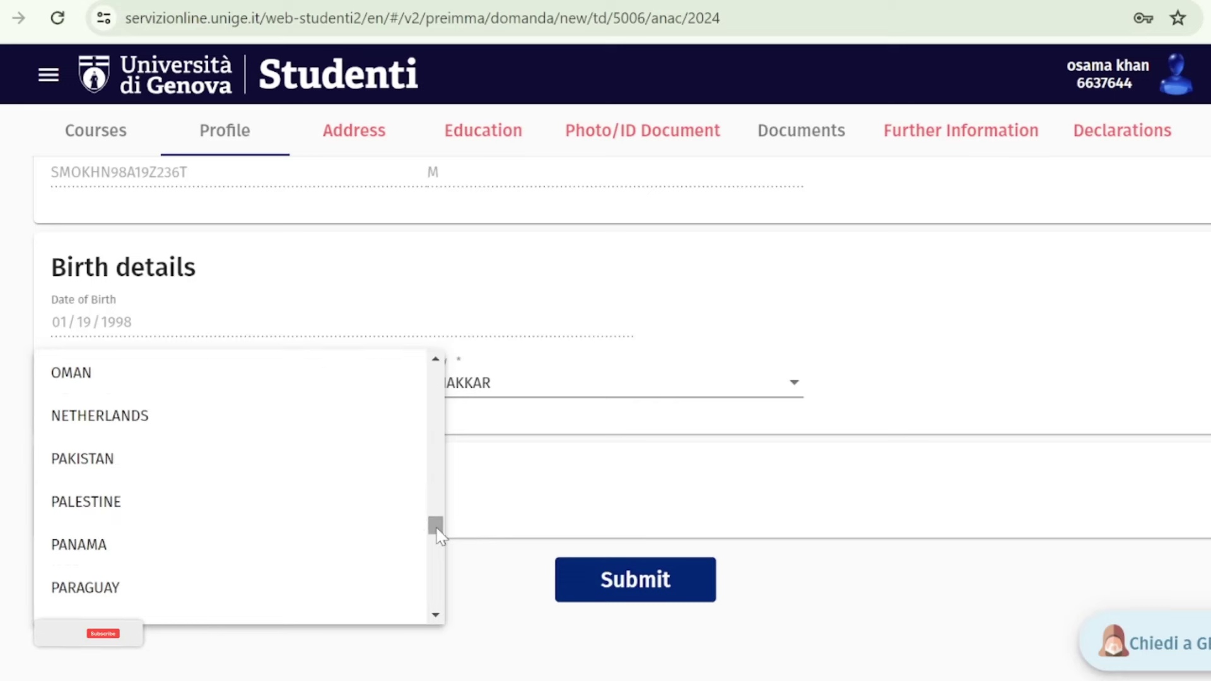
left_click(352, 476)
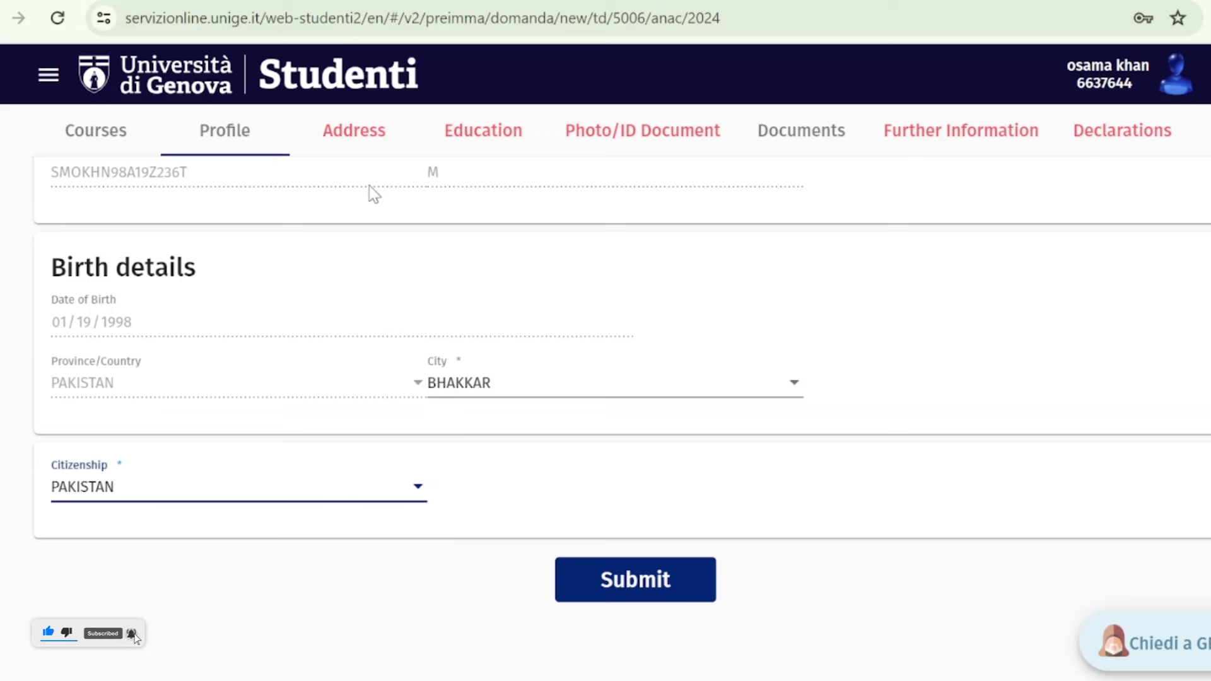
left_click(372, 143)
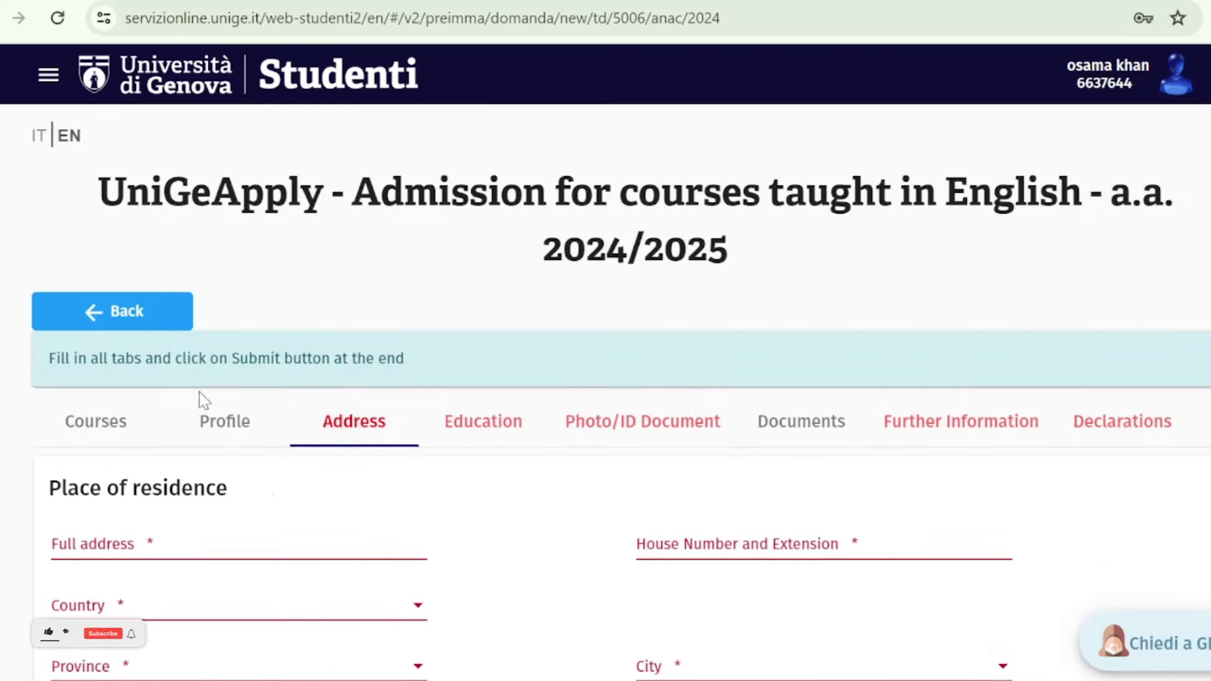
left_click(205, 420)
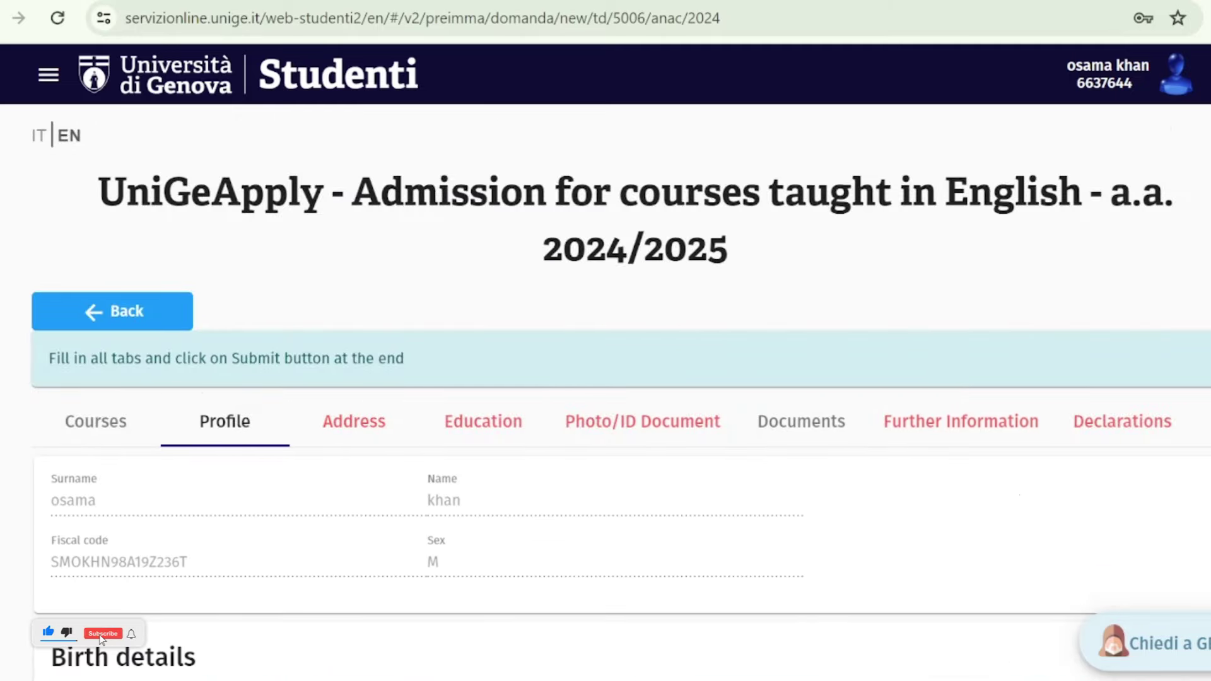
scroll(575, 366, "down", 5)
scroll(575, 366, "up", 4)
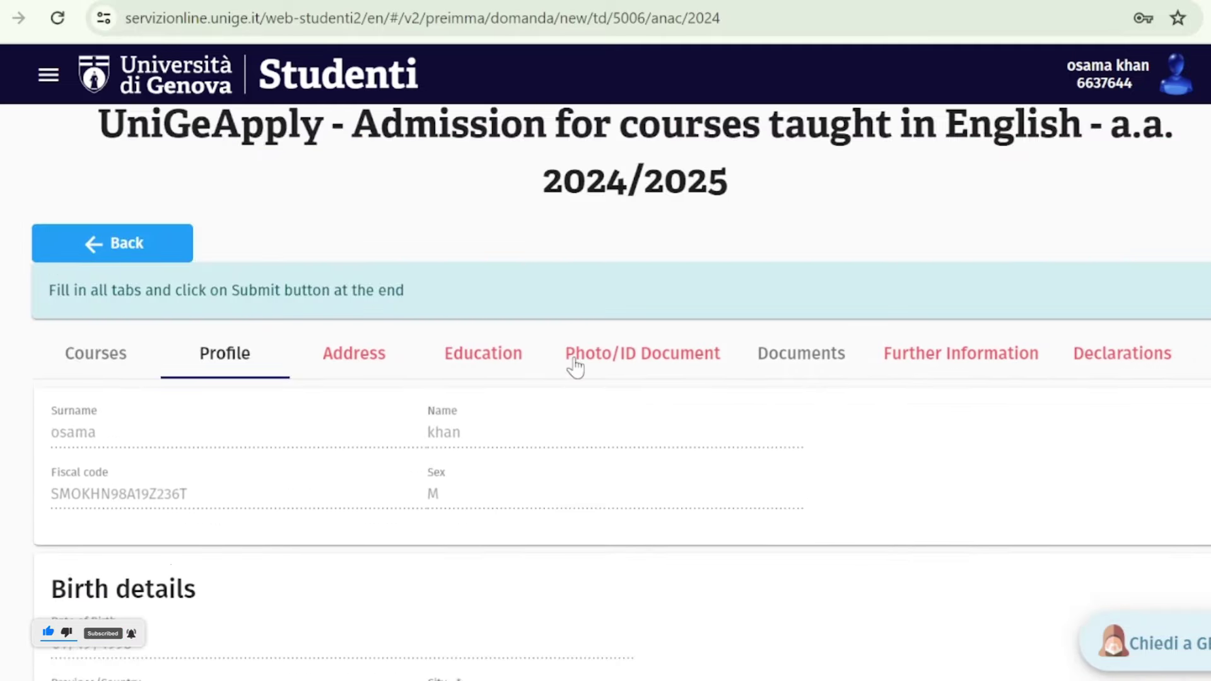
left_click(378, 358)
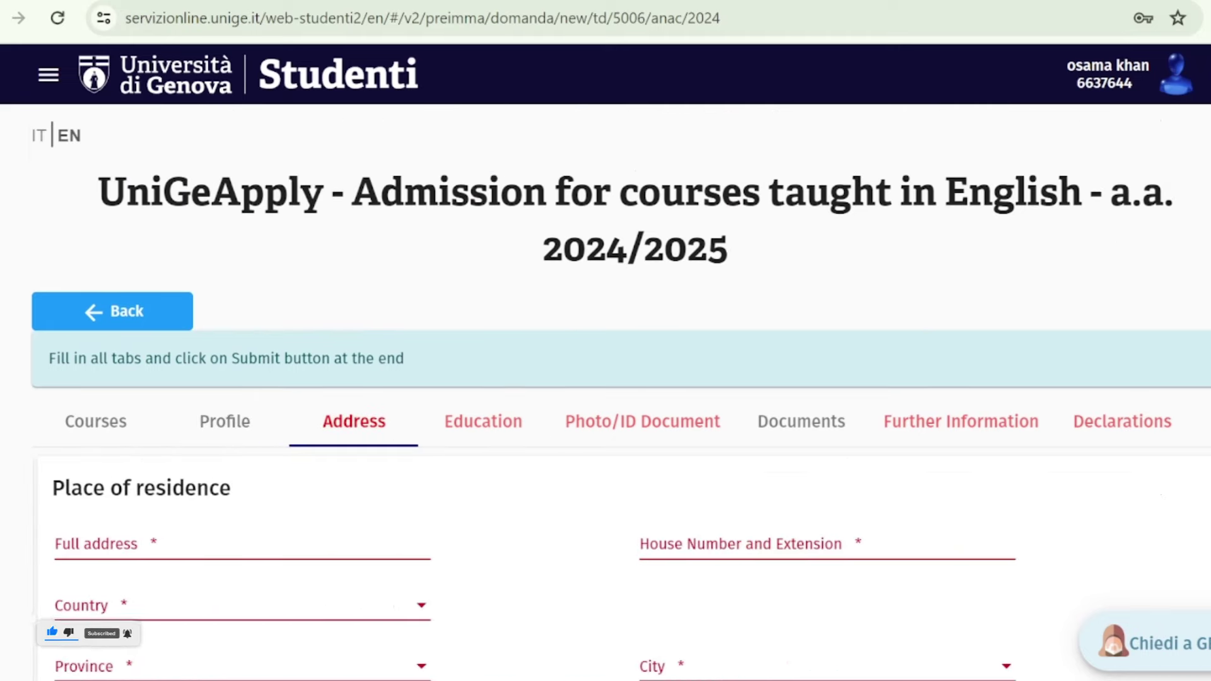
- Set the place of residence country to FOREIGN and its province to PAKISTAN
scroll(605, 391, "down", 4)
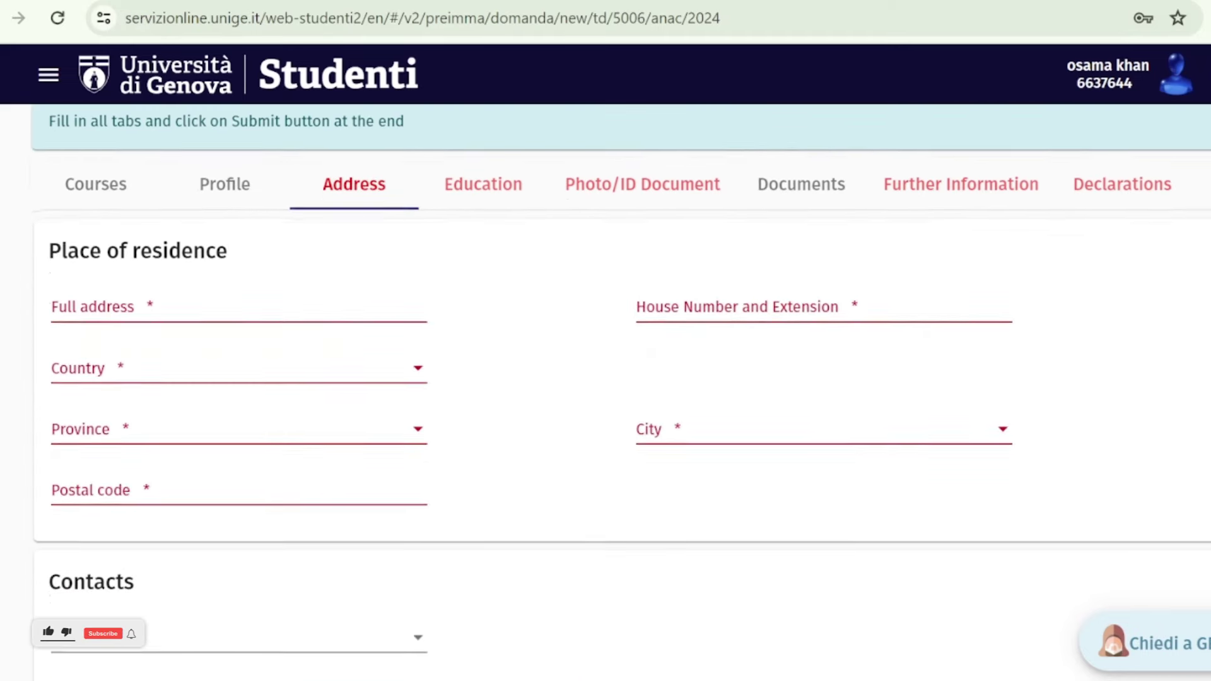
left_click(366, 303)
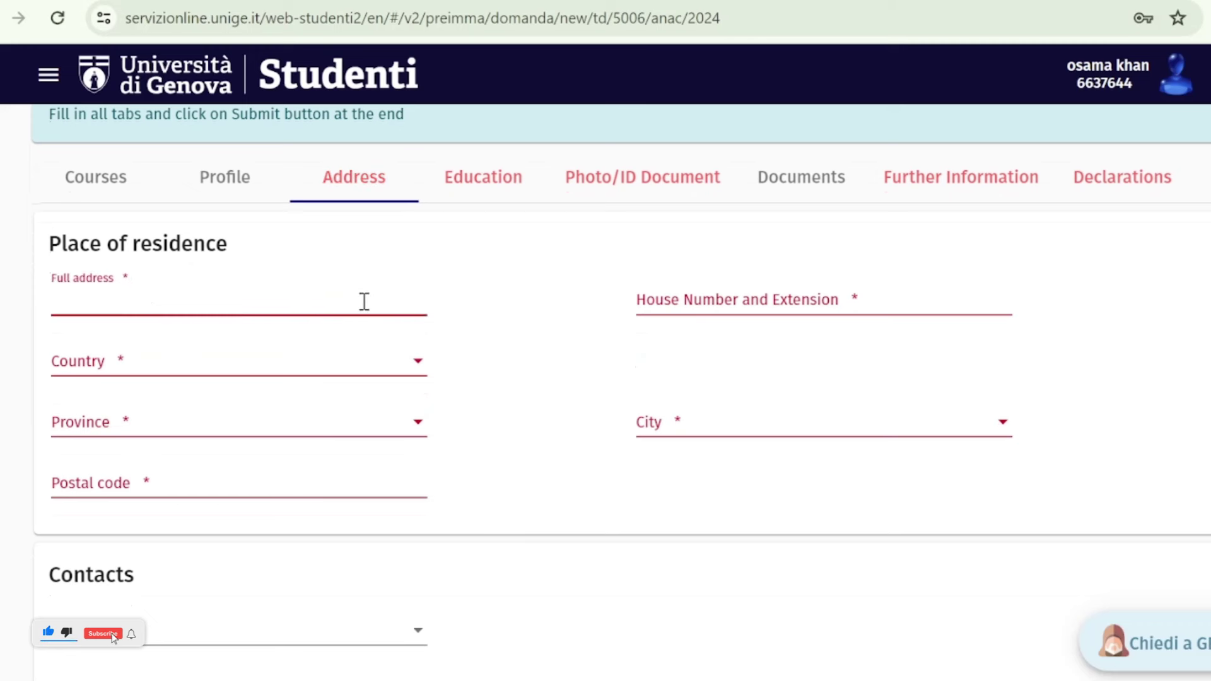
left_click(697, 295)
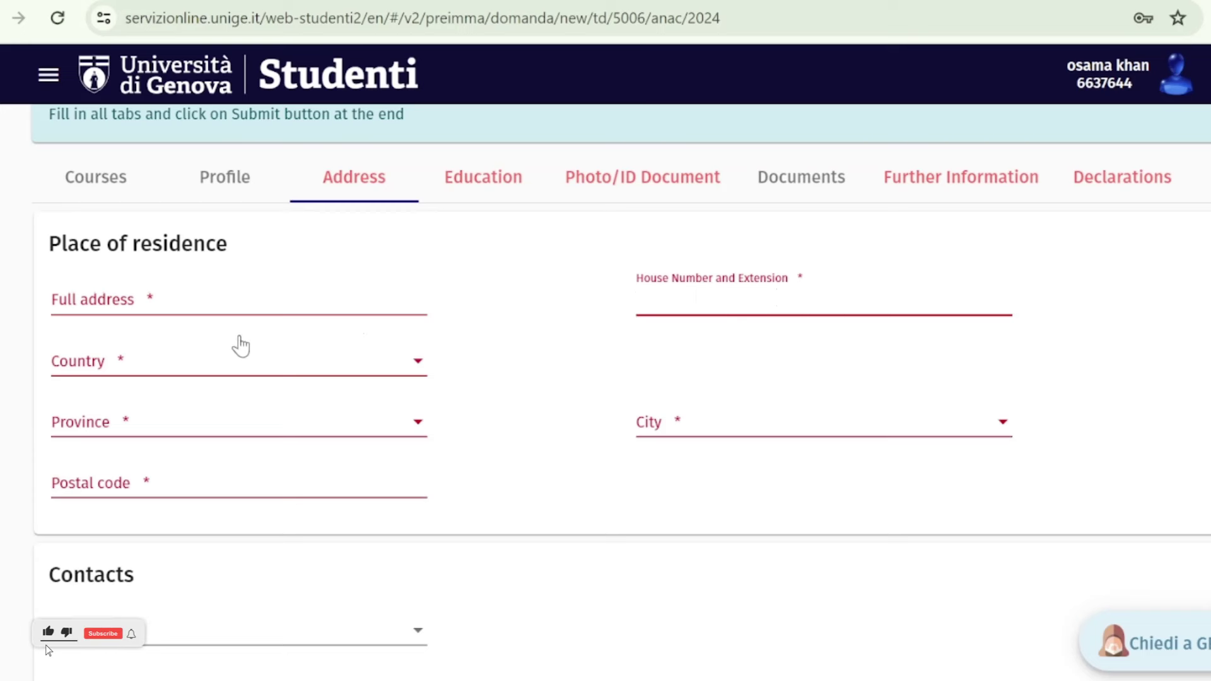
left_click(225, 362)
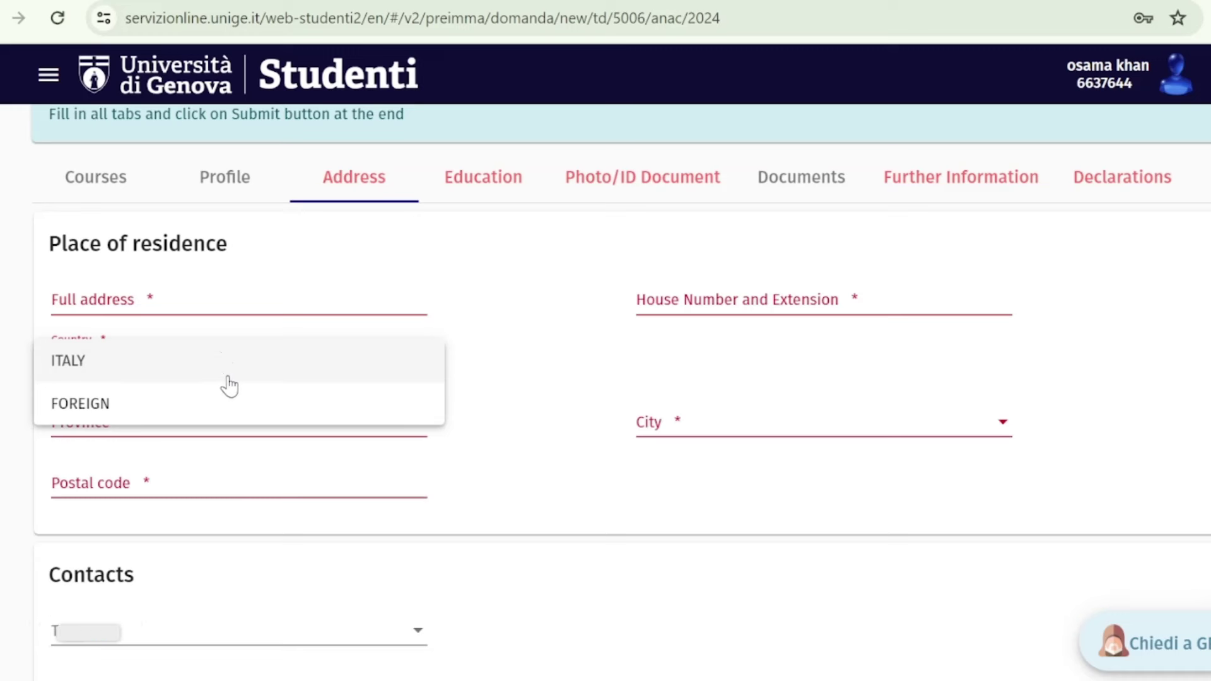
left_click(227, 401)
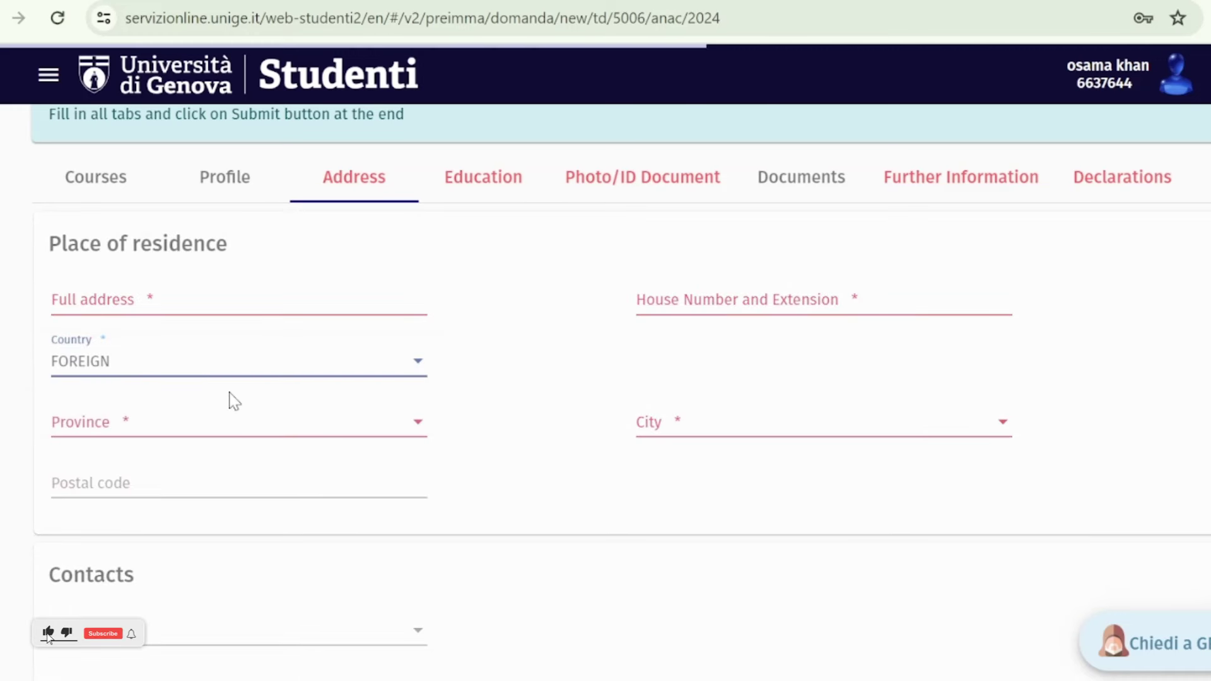
left_click(233, 431)
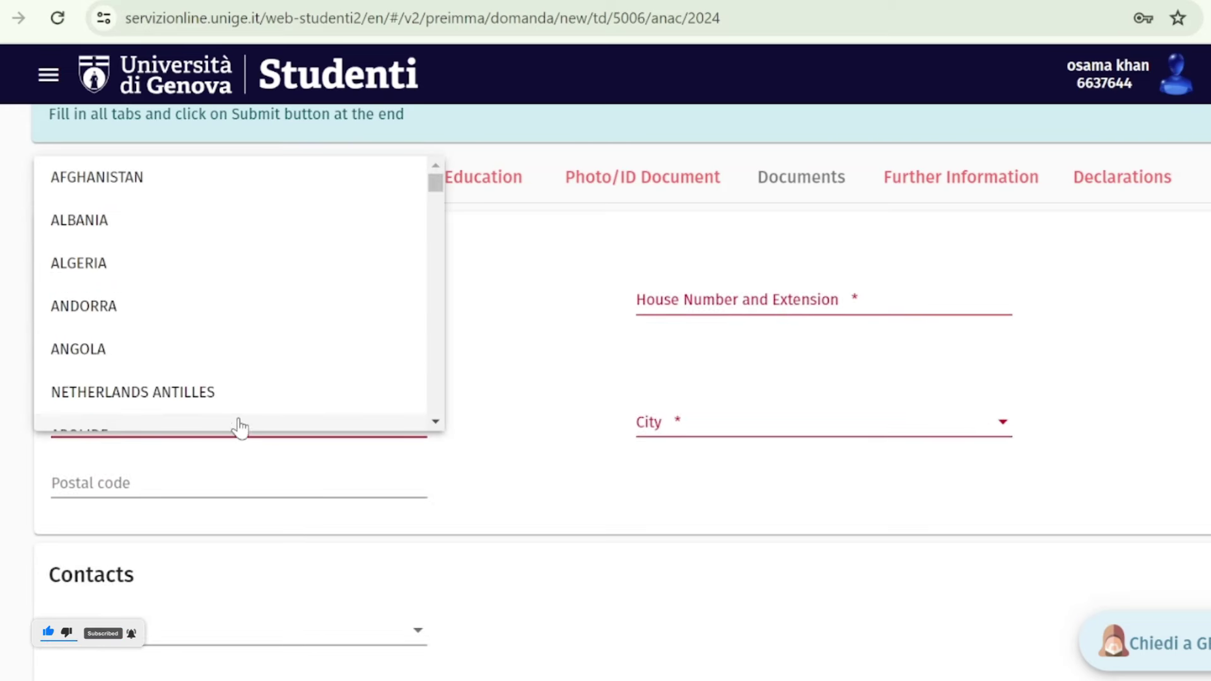
left_click_drag(435, 184, 326, 311)
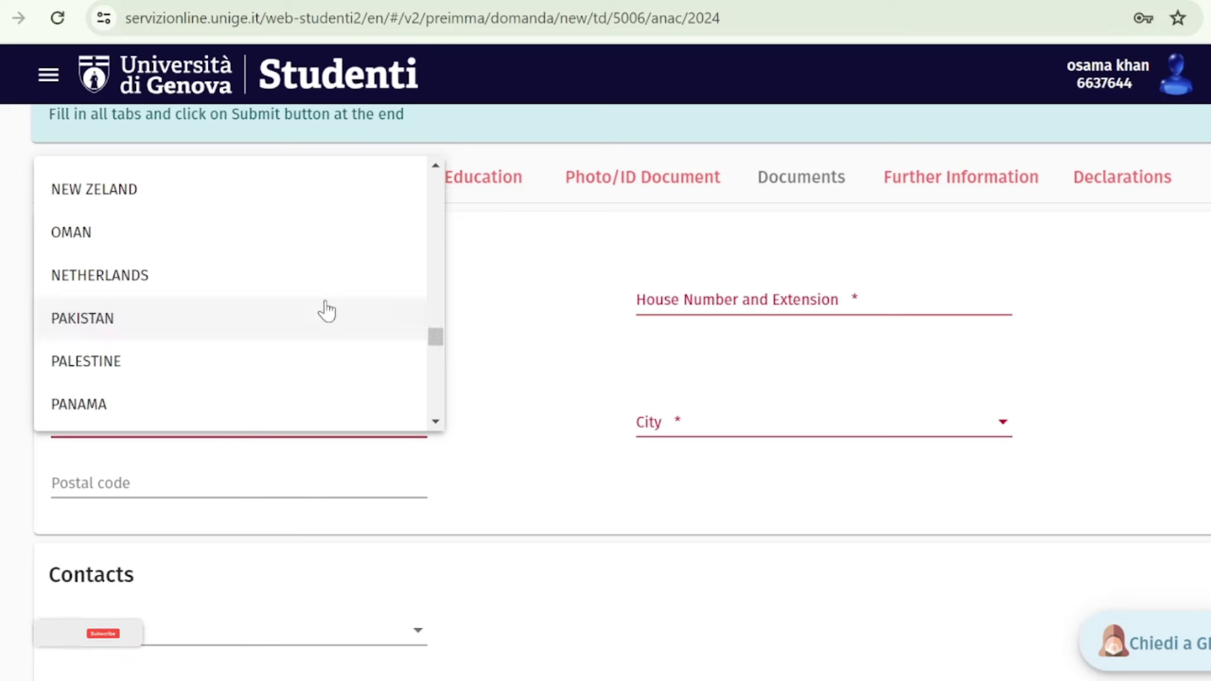
left_click(327, 311)
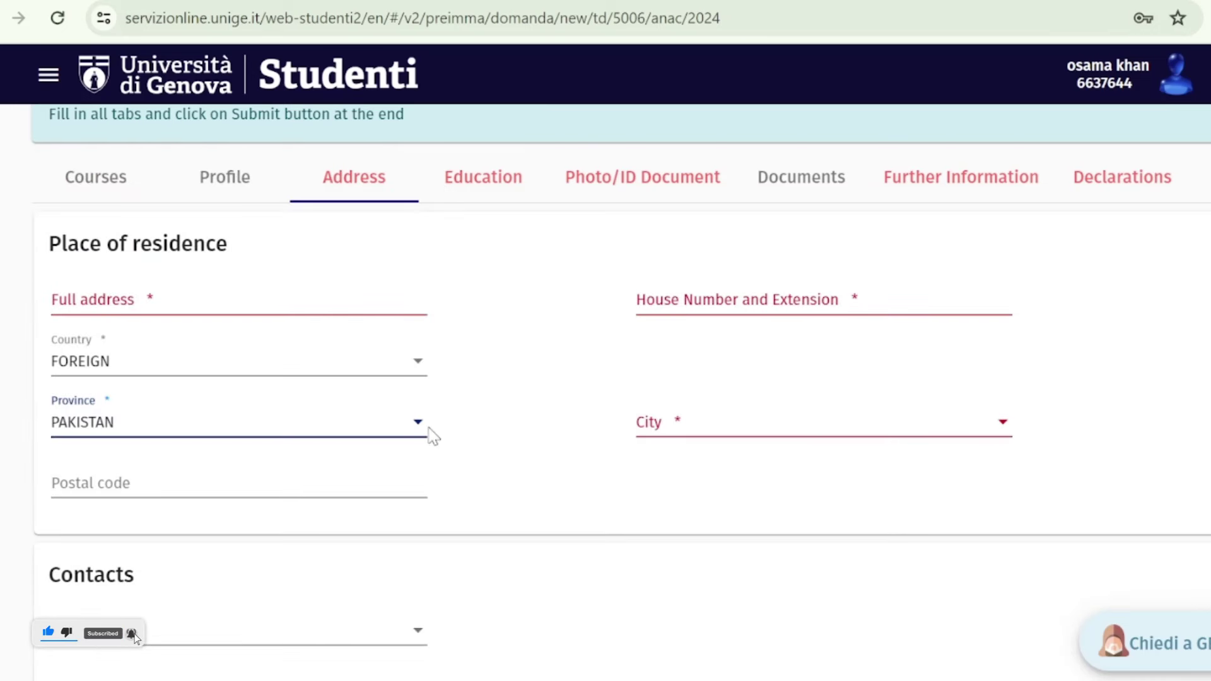
- Choose BAHAWALNAGAR as the city of residence and fill in the house number and extension
left_click(720, 430)
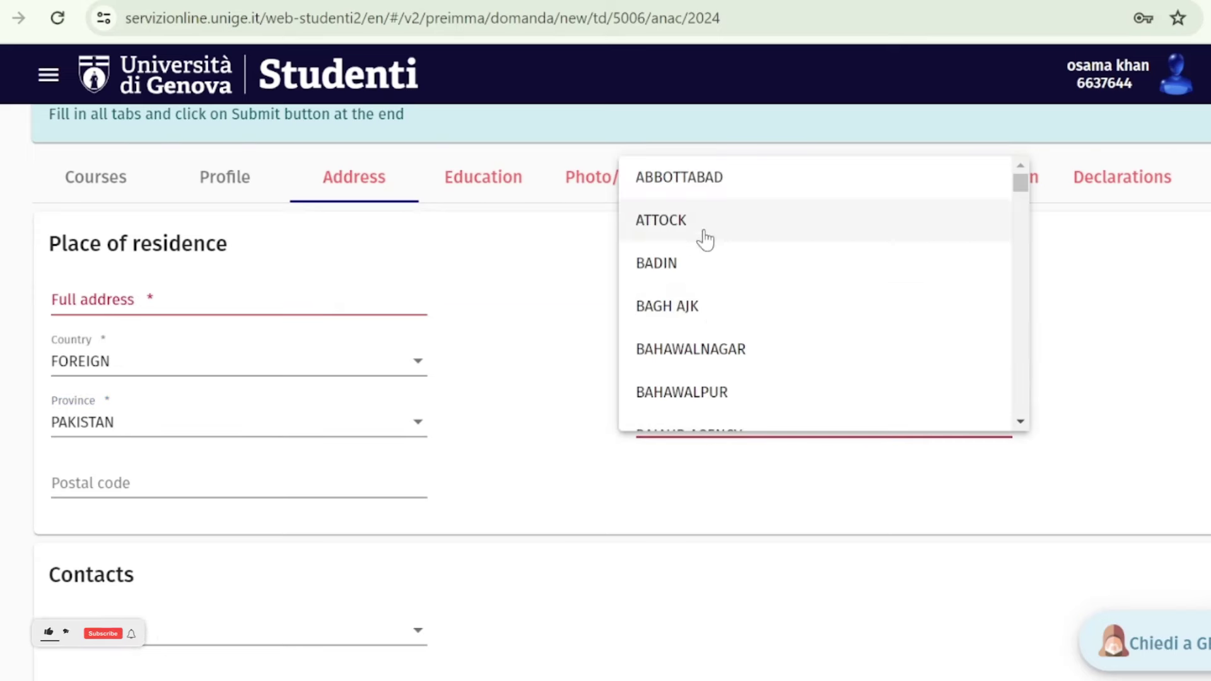
left_click(719, 349)
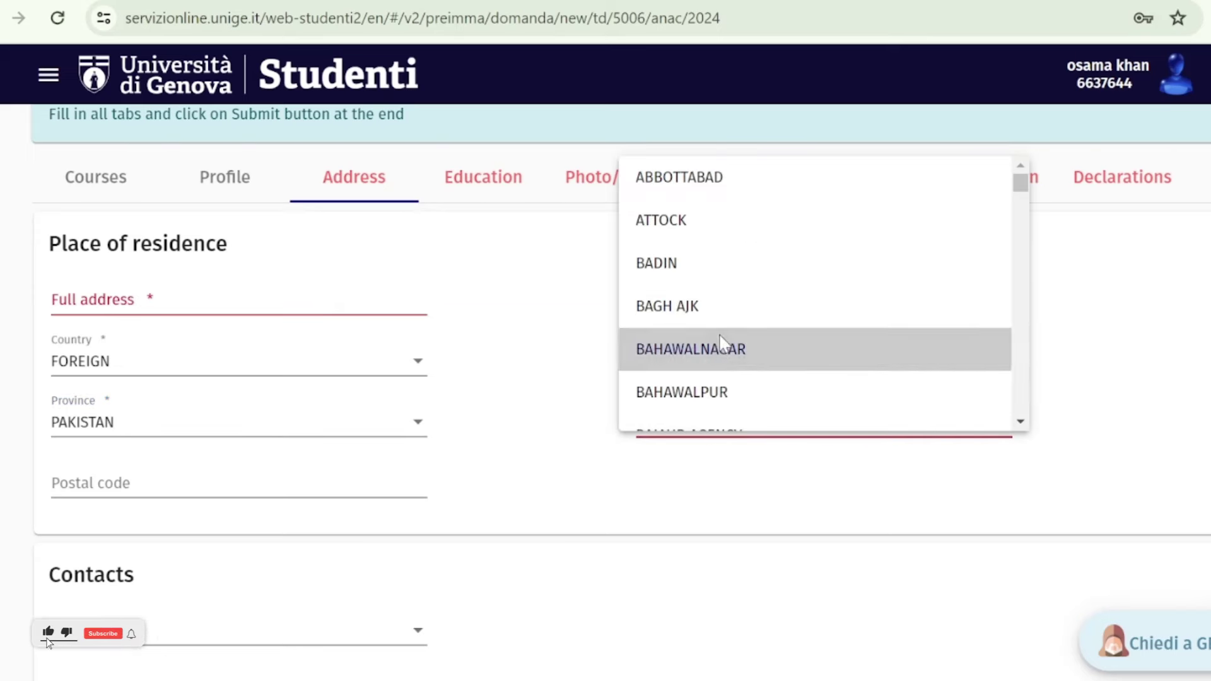
left_click(323, 480)
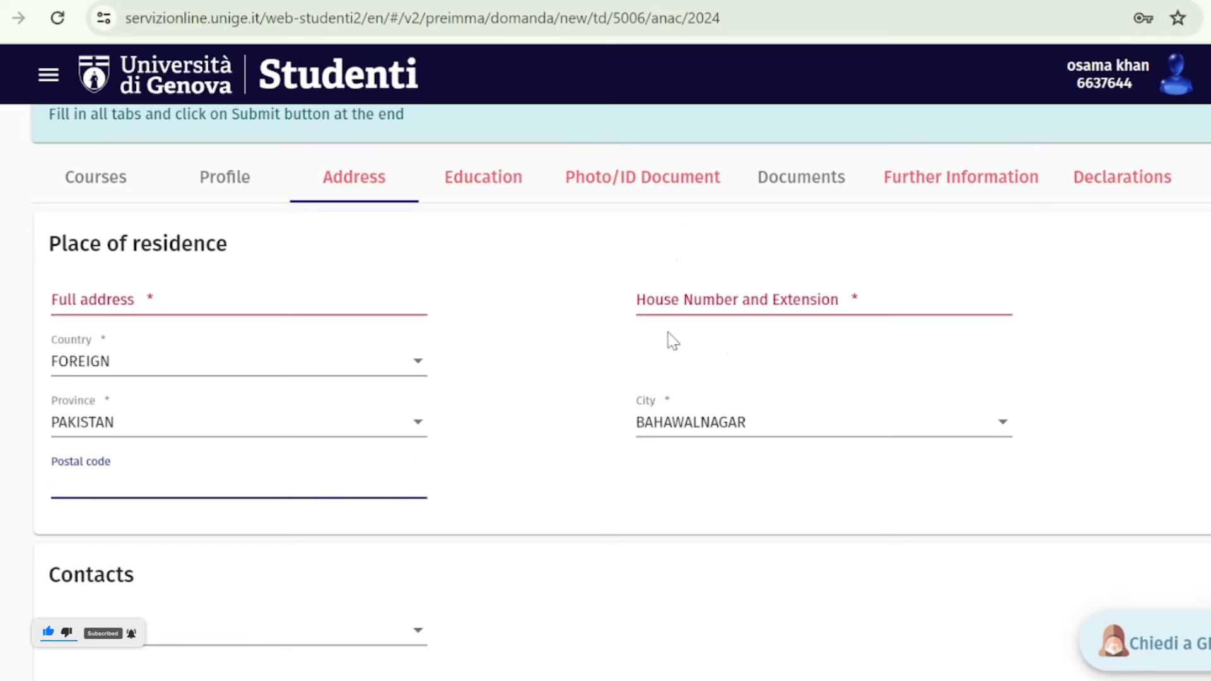
left_click(706, 297)
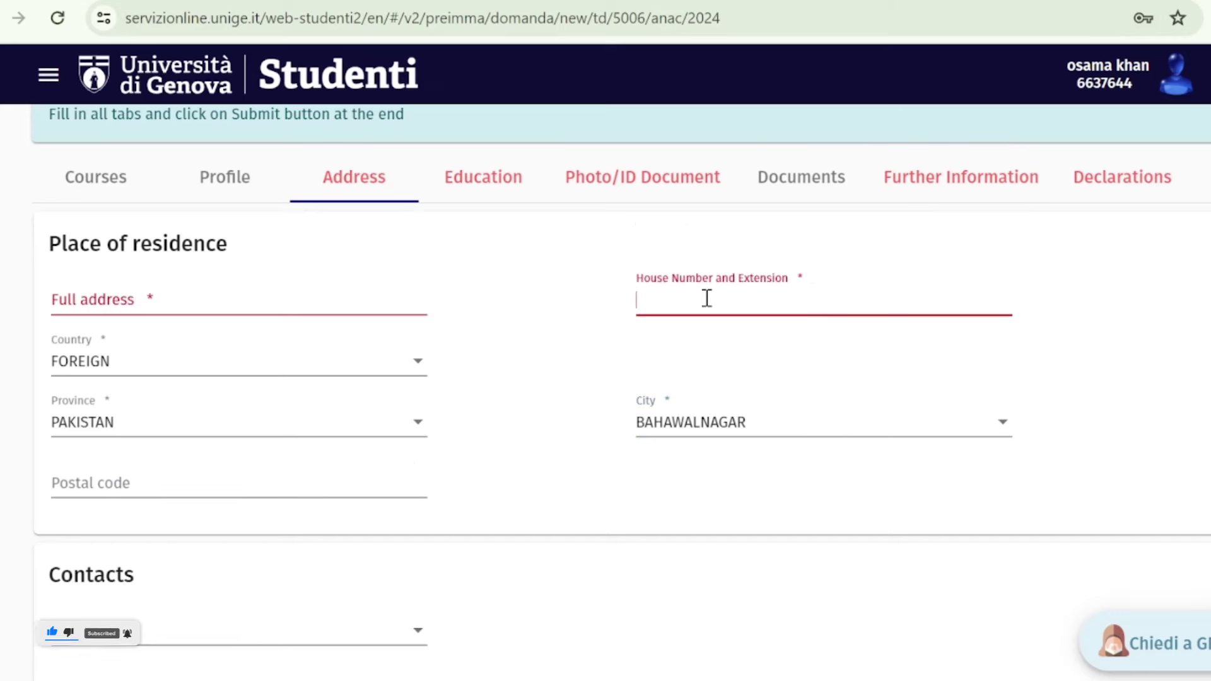
type("house no 1")
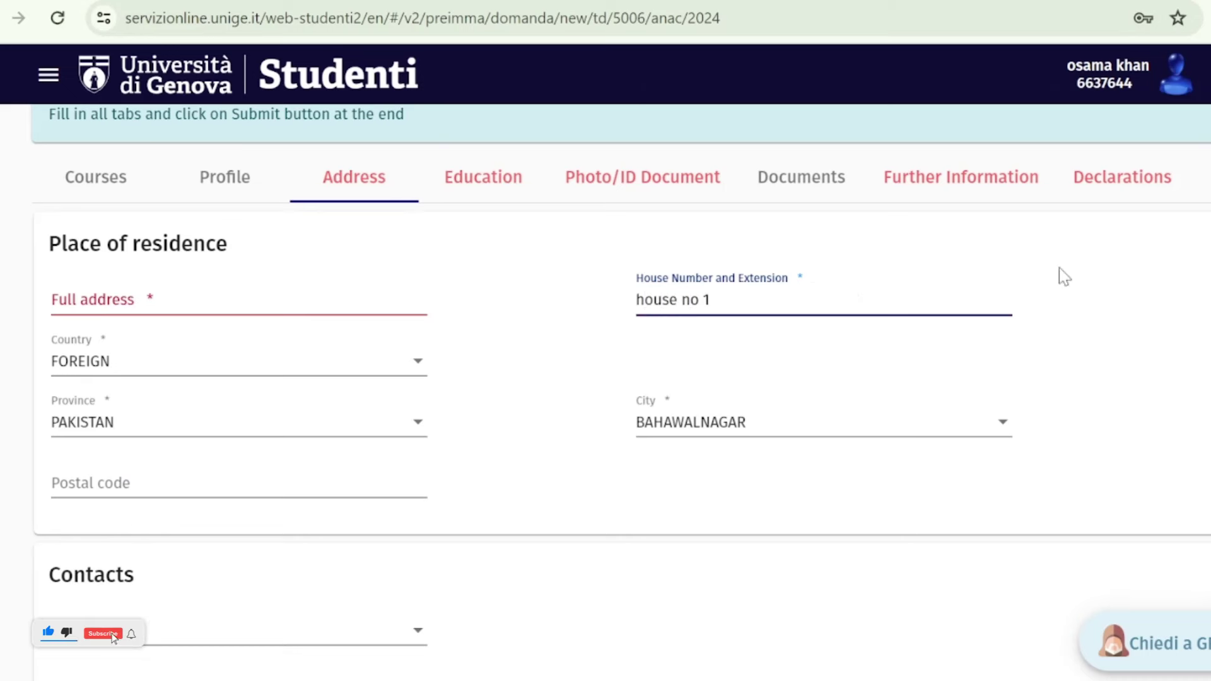
- Set the contact type in the Contacts part of the address to Mobile phone
scroll(770, 410, "down", 4)
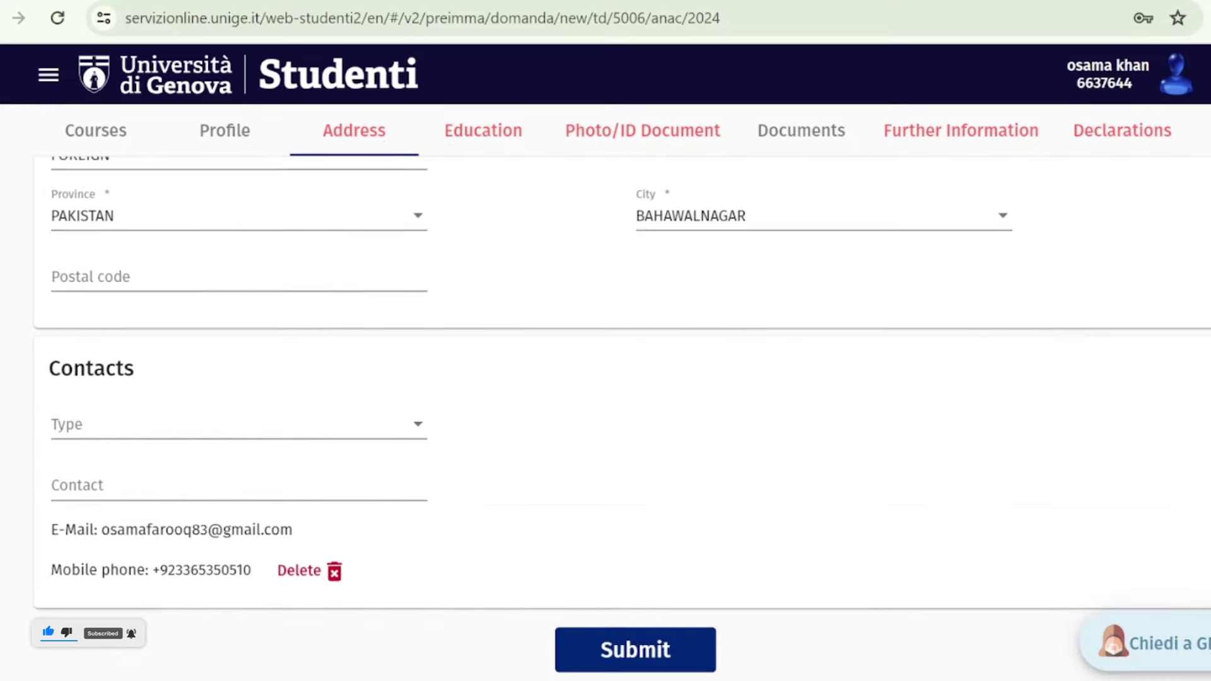
left_click(337, 363)
left_click(337, 363)
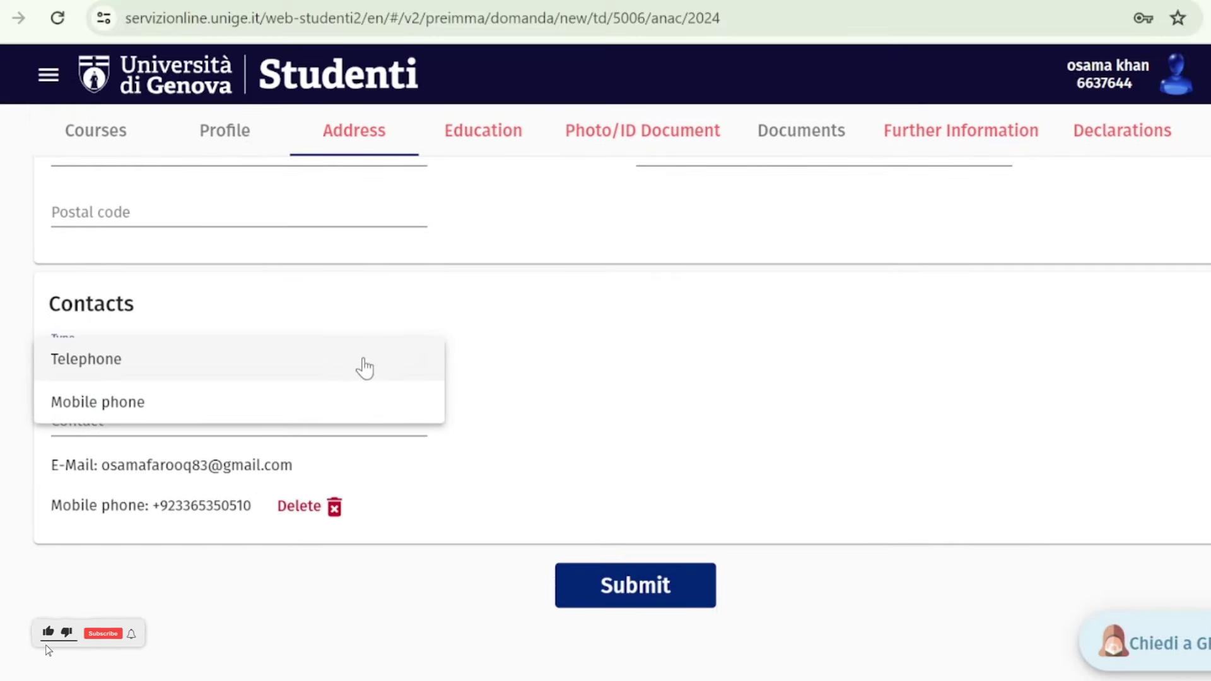
left_click(304, 396)
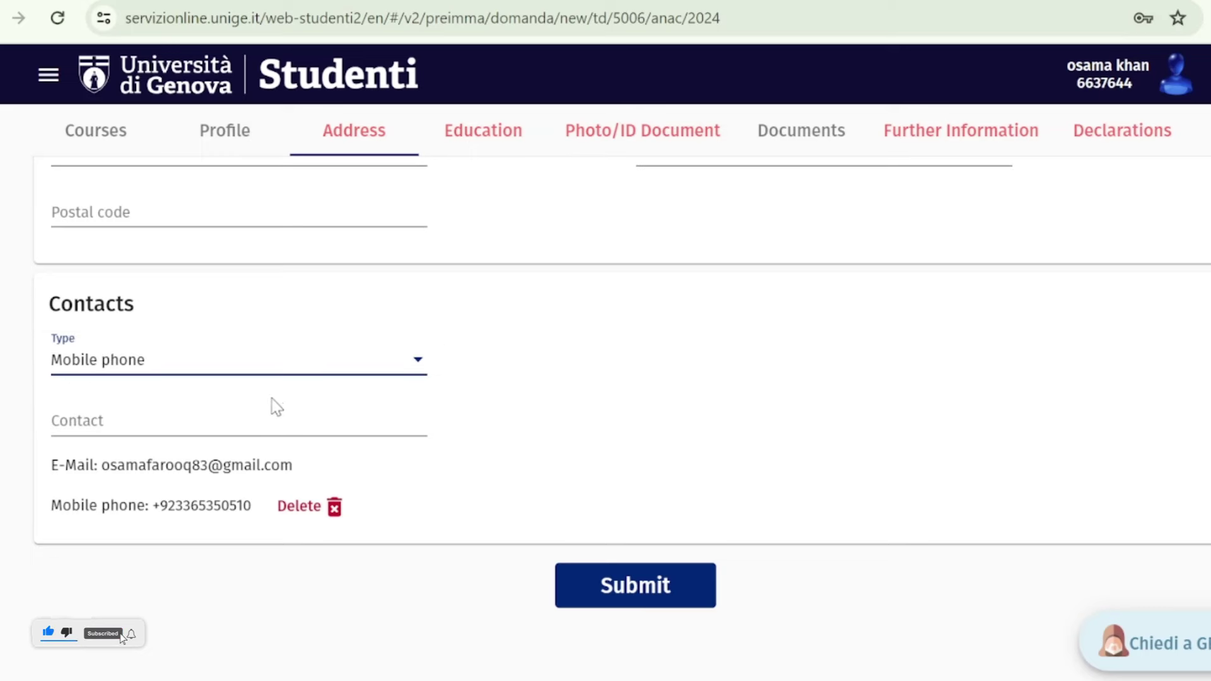
- Open the Education section of the application and set the type of diploma to Foreign high school diploma
scroll(721, 360, "up", 6)
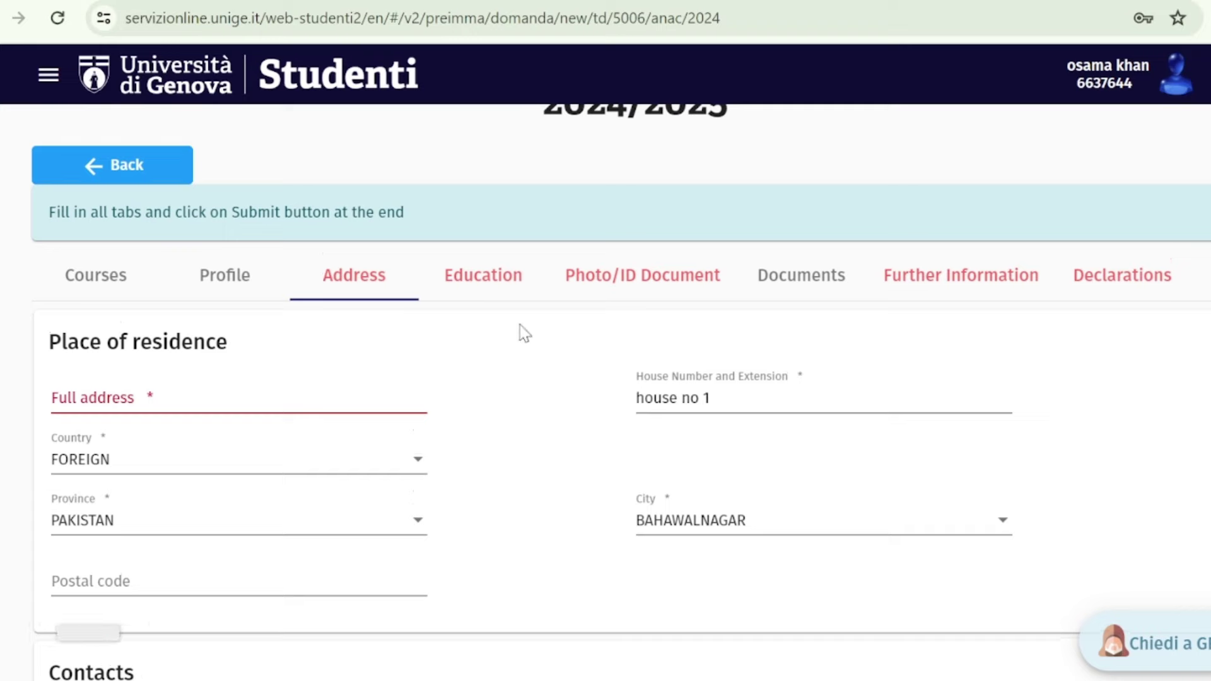
left_click(500, 290)
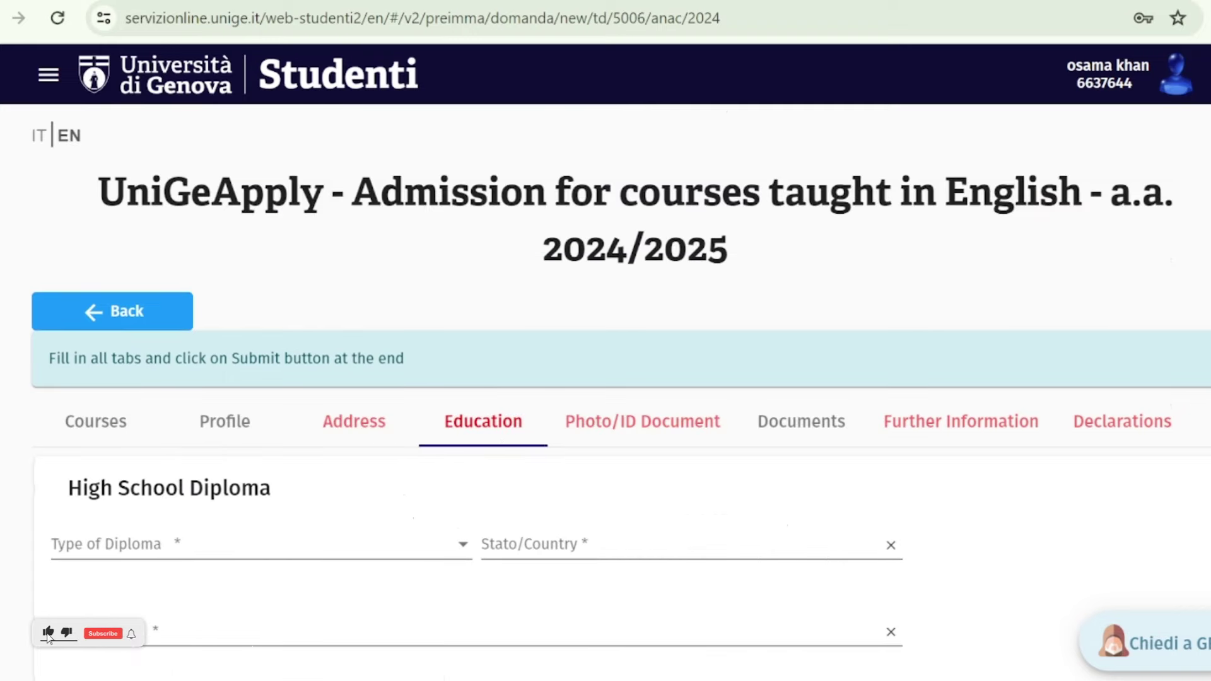
scroll(976, 364, "down", 5)
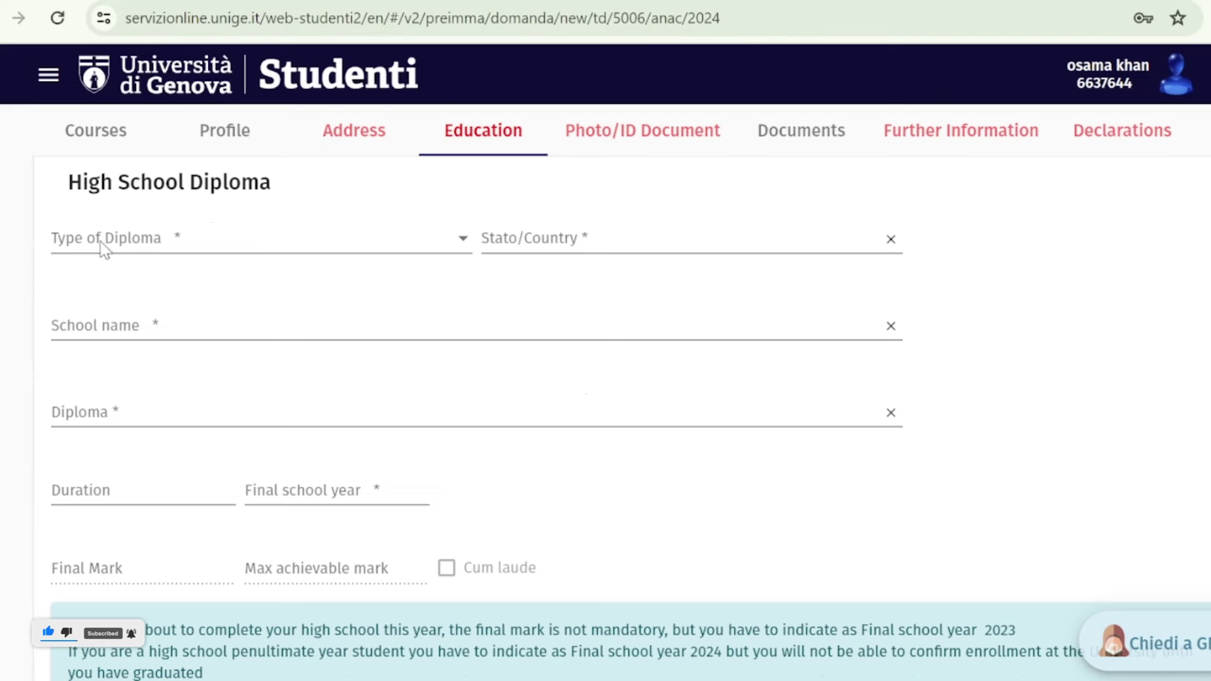
left_click(158, 251)
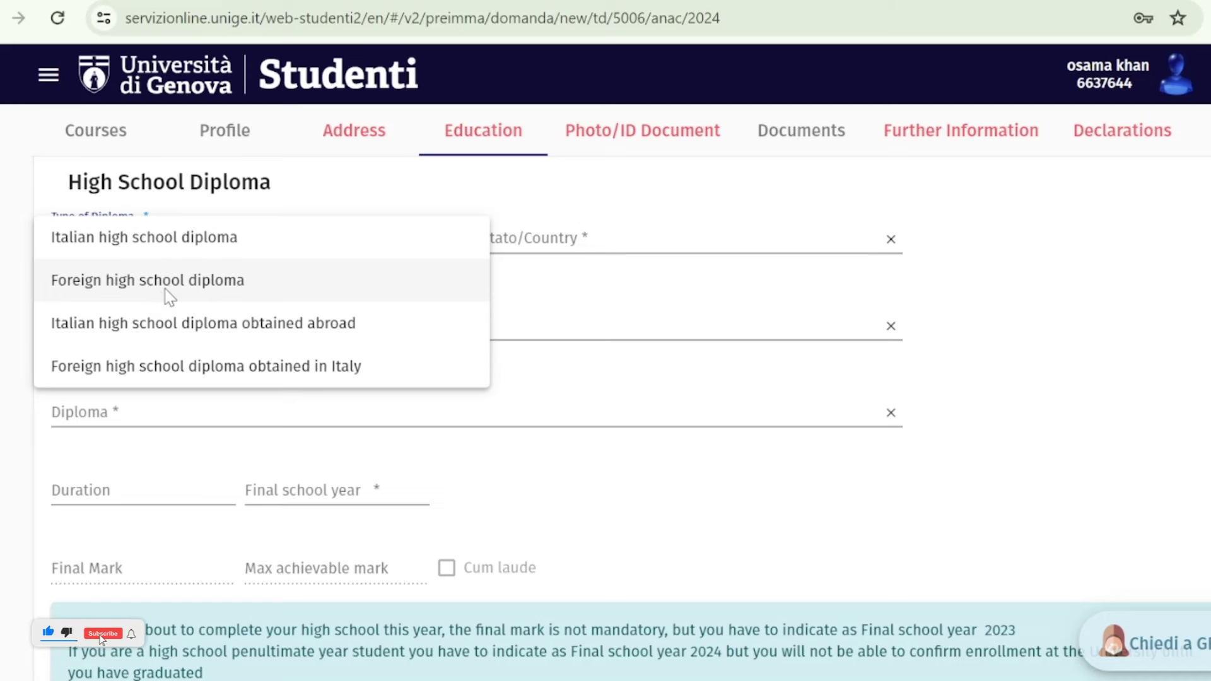
left_click(169, 282)
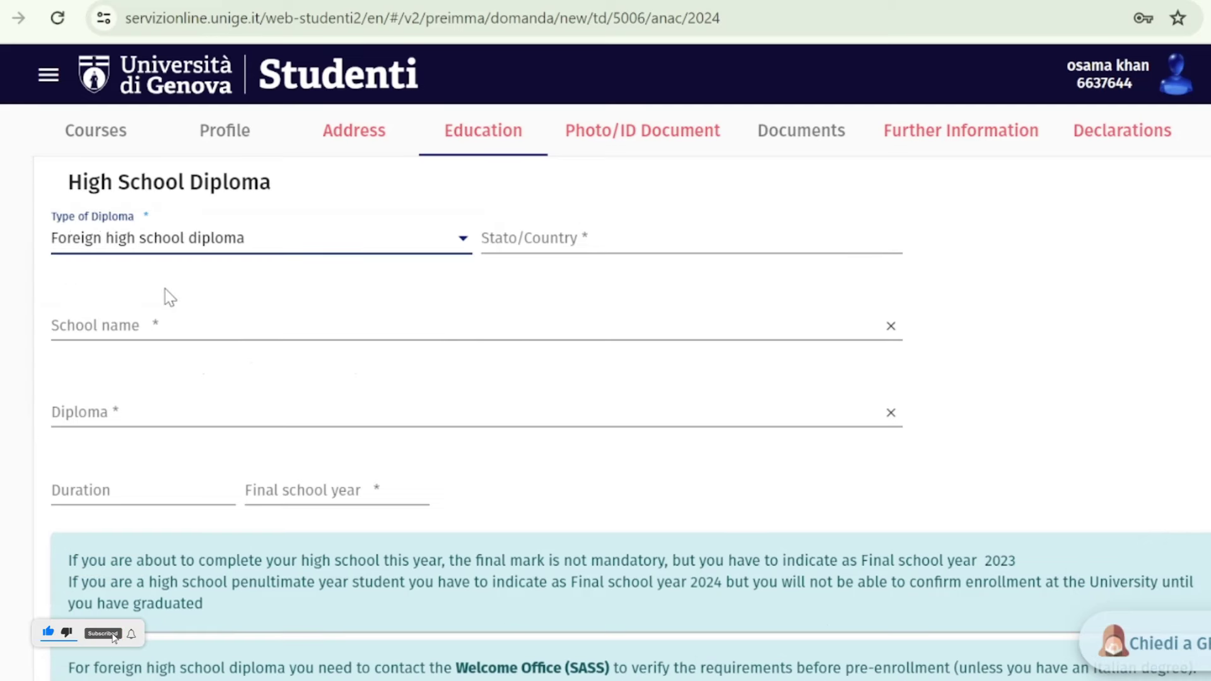
left_click(213, 248)
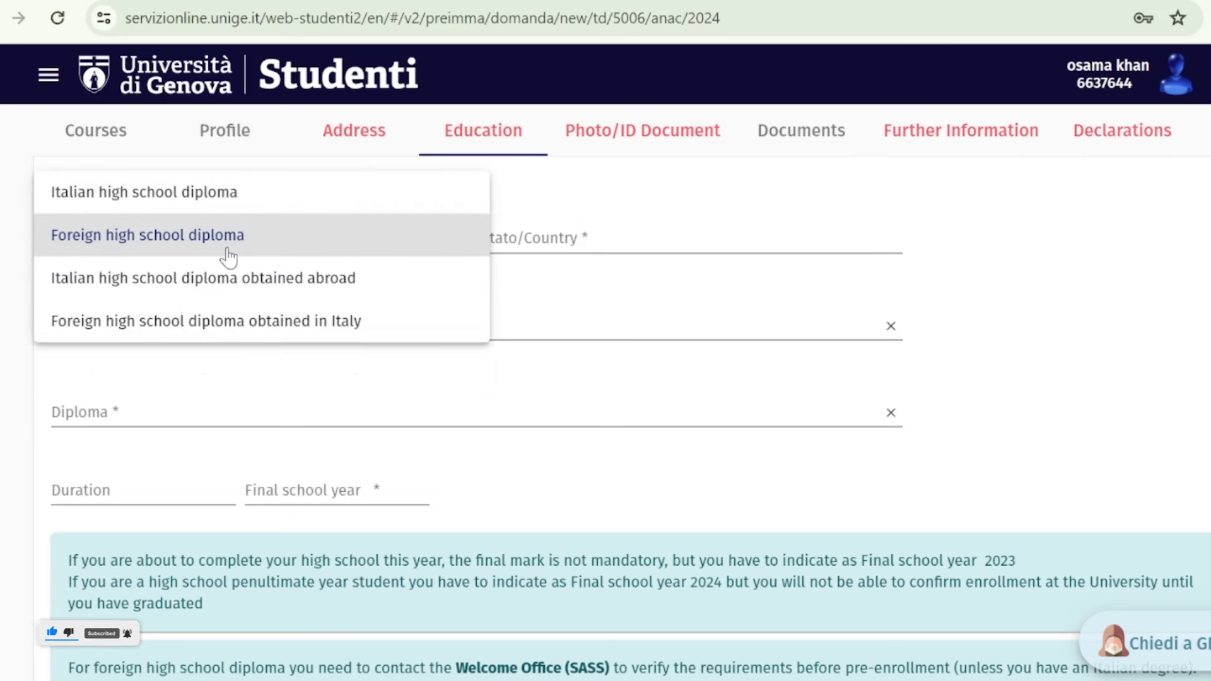
left_click(536, 238)
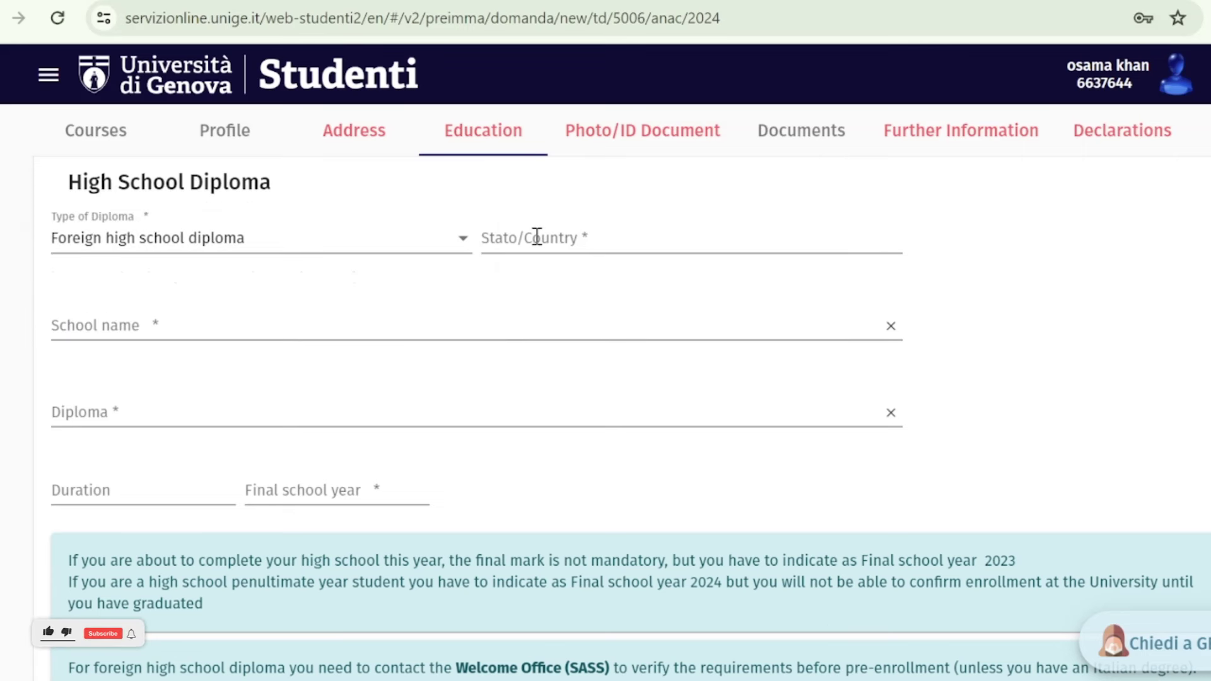
- Search for "pakist" as the country of the high school diploma and select PAKISTAN
left_click(557, 240)
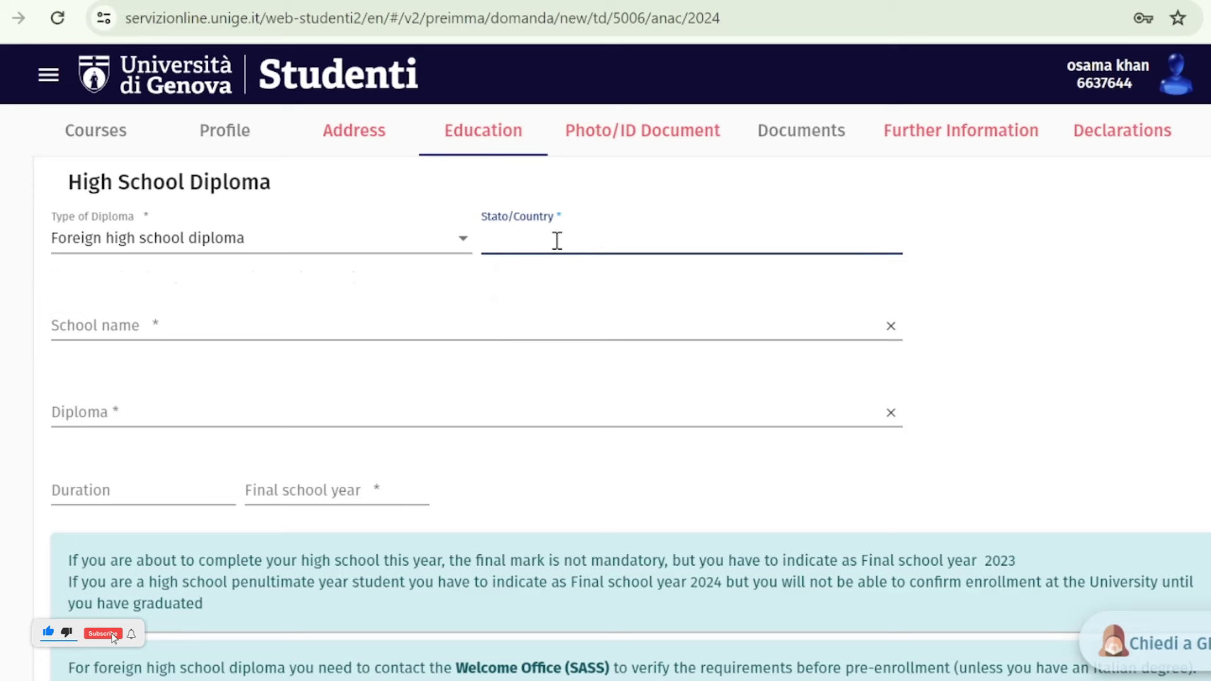
type("pakist")
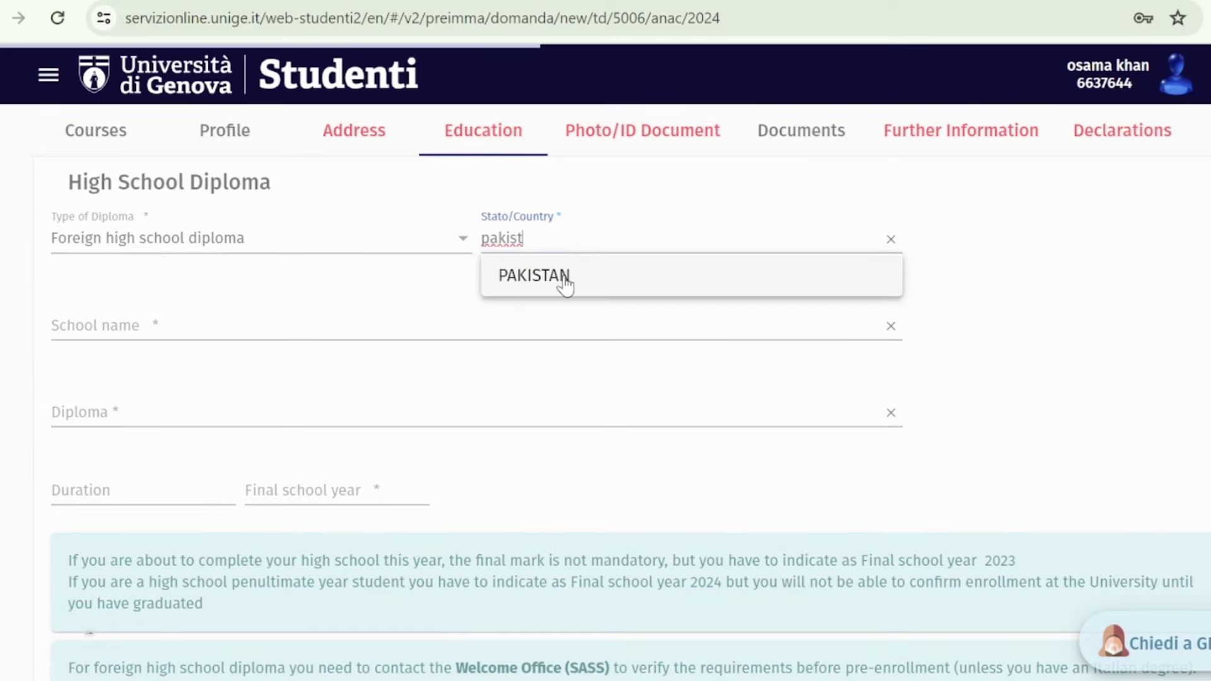
left_click(565, 276)
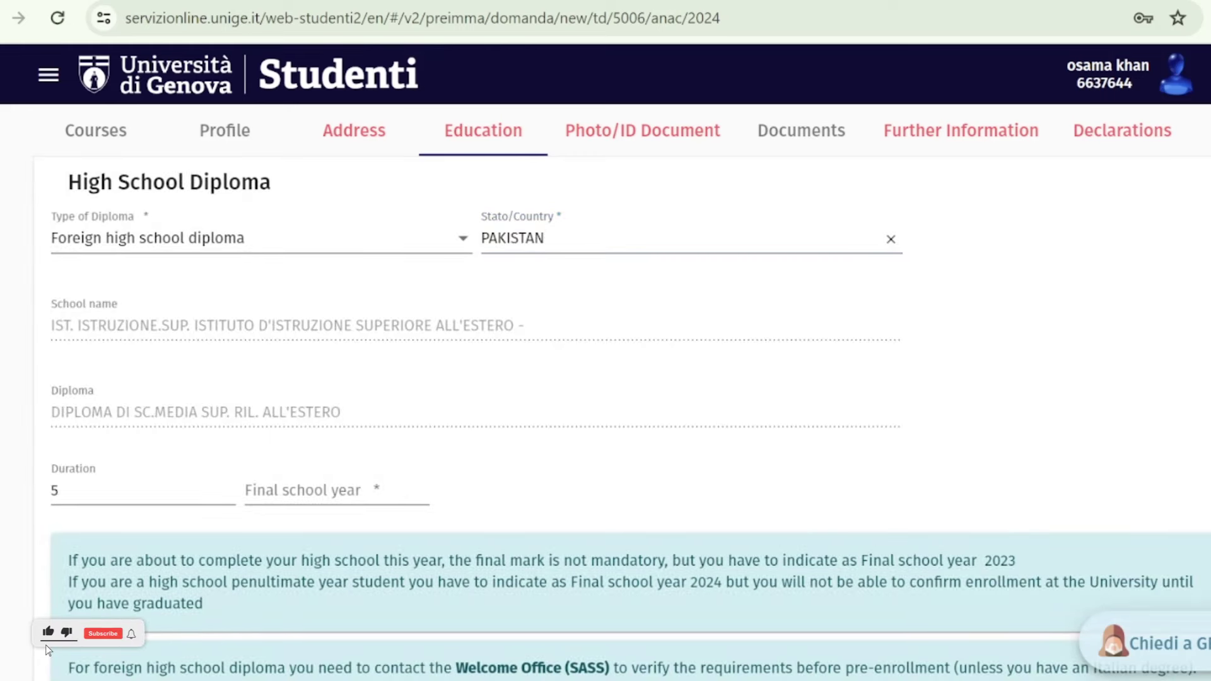
- Enter 2013 as the final school year of the high school diploma
scroll(628, 416, "down", 1)
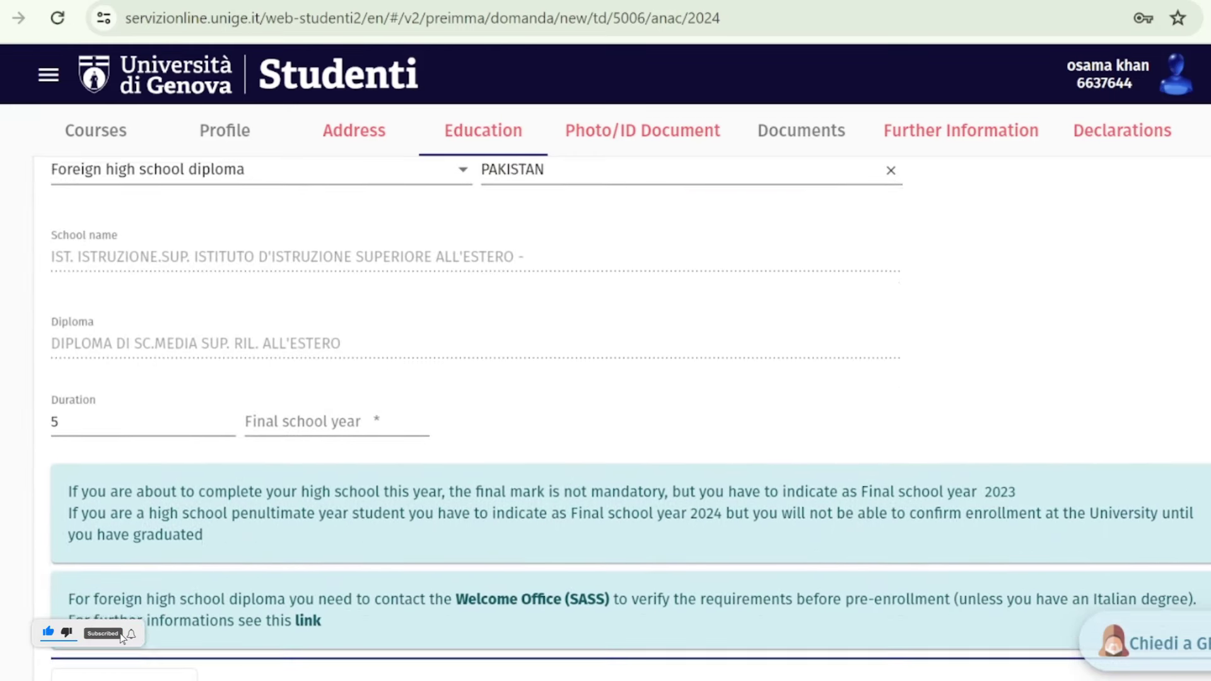
left_click(88, 416)
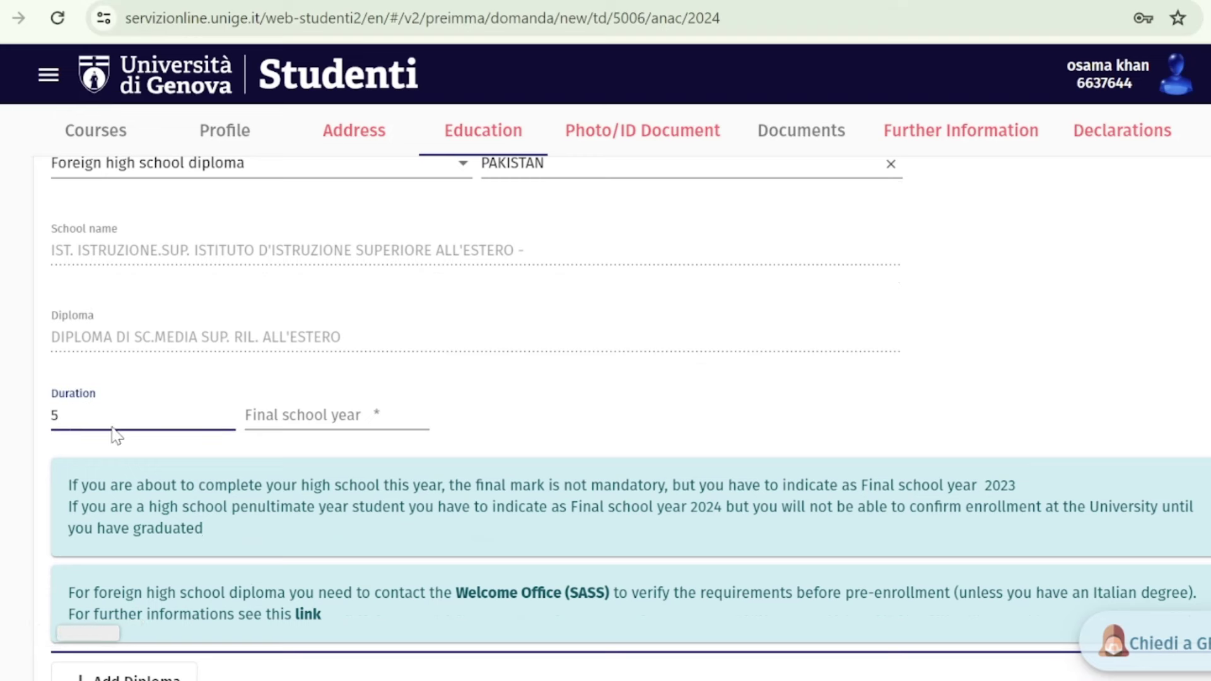
left_click(342, 409)
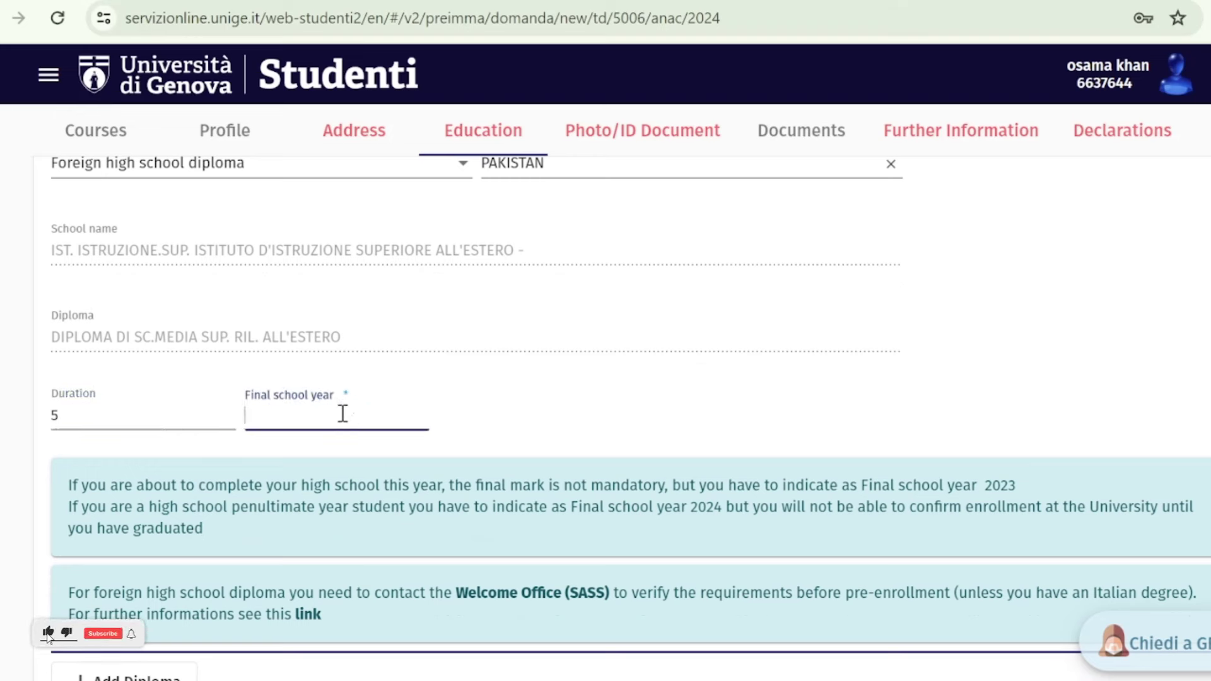
type("201")
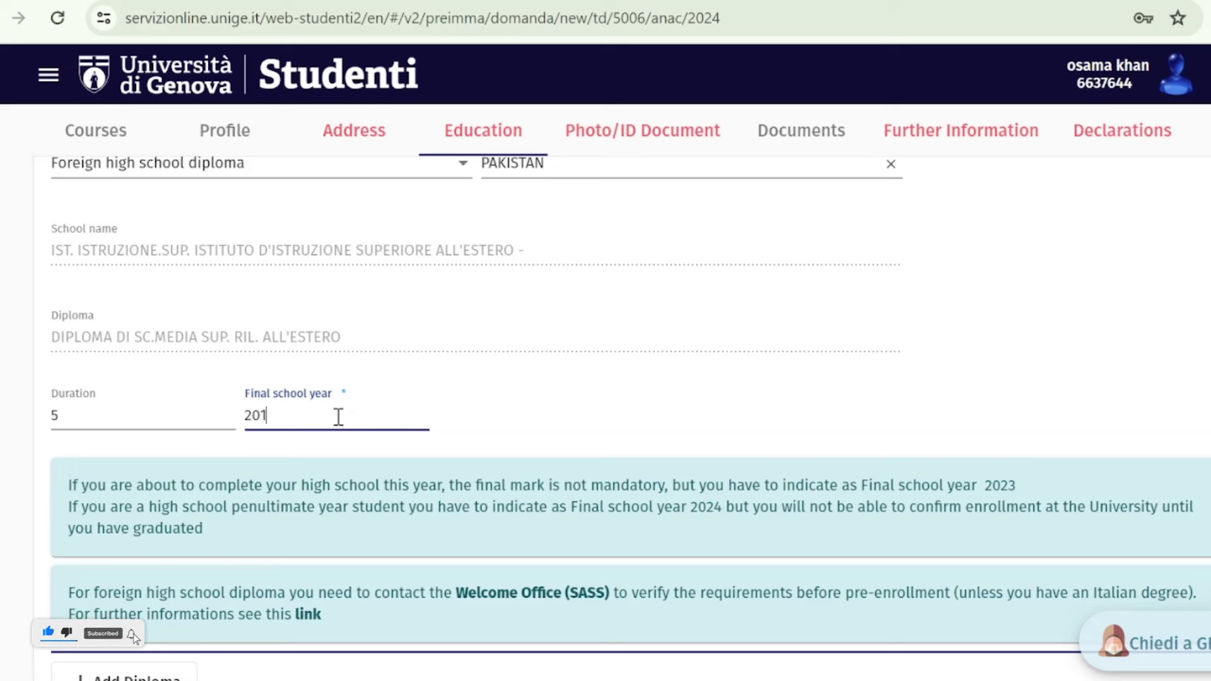
type("3")
scroll(621, 418, "down", 1)
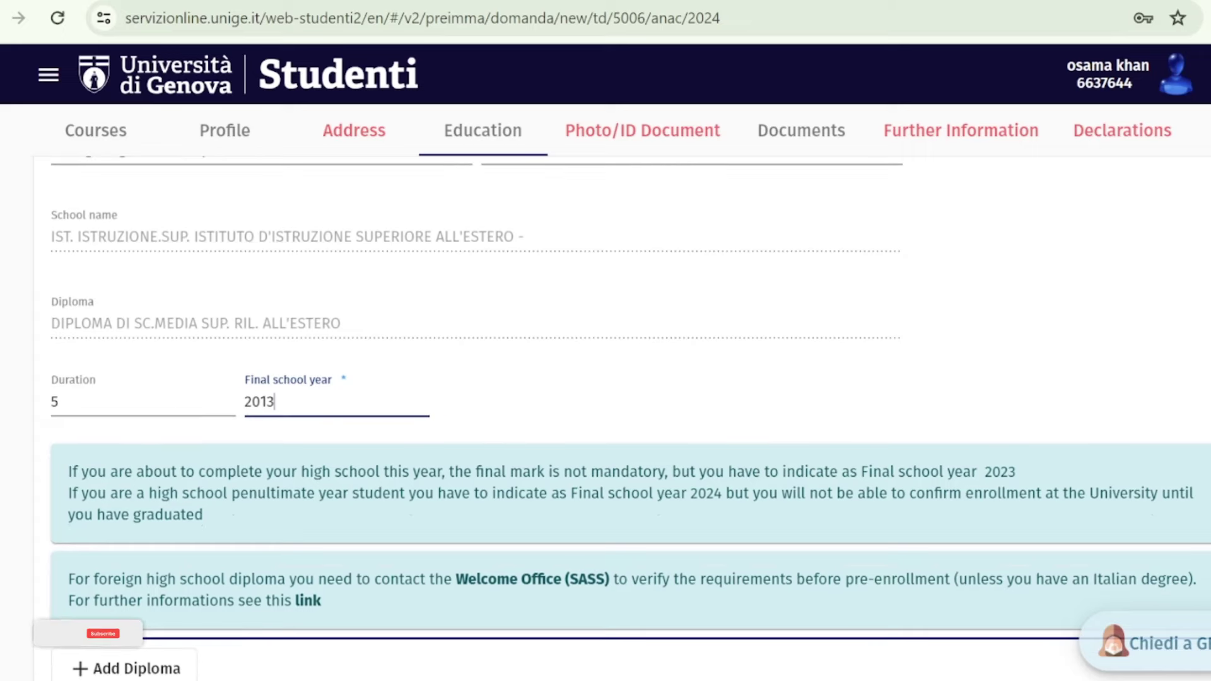
scroll(46, 669, "down", 1)
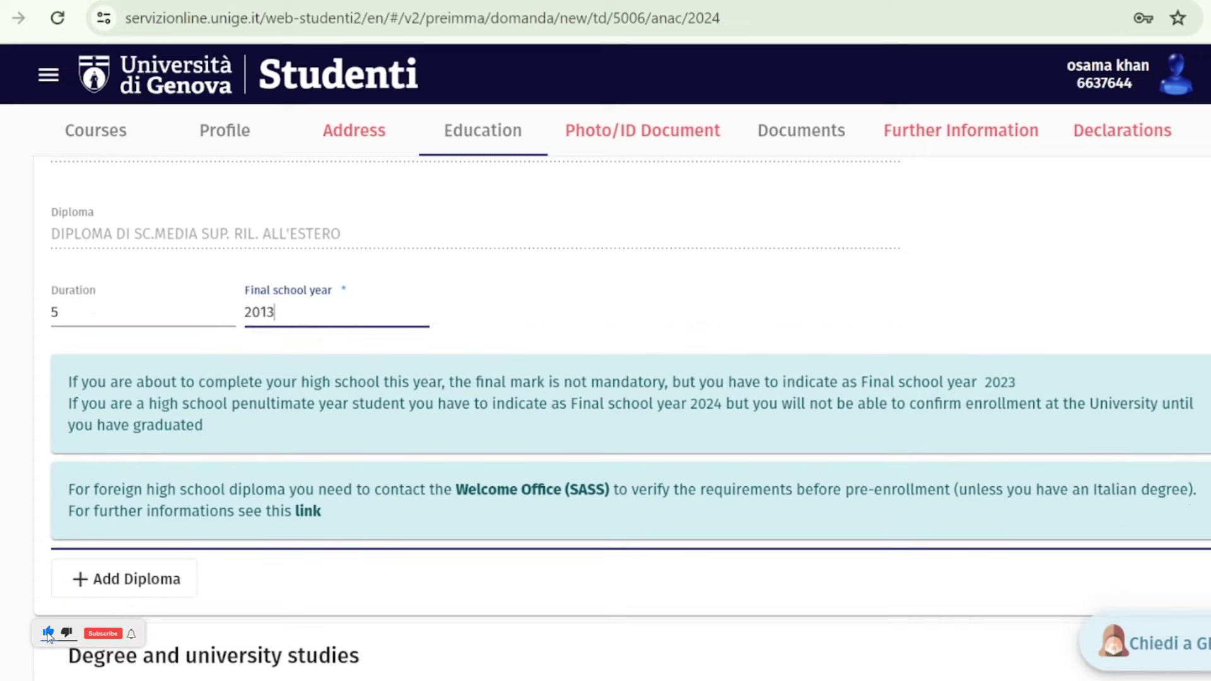
- Add a degree under Degree and university studies with situation To have a degree and type Foreign degree
scroll(621, 418, "down", 3)
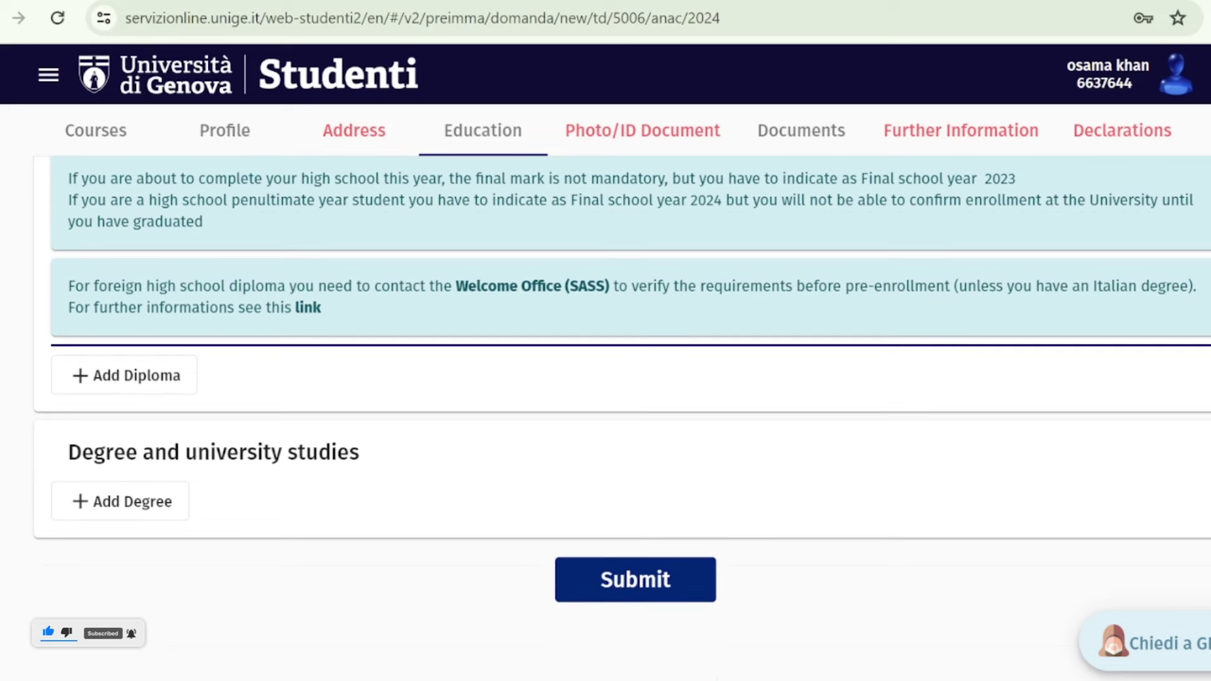
left_click(142, 512)
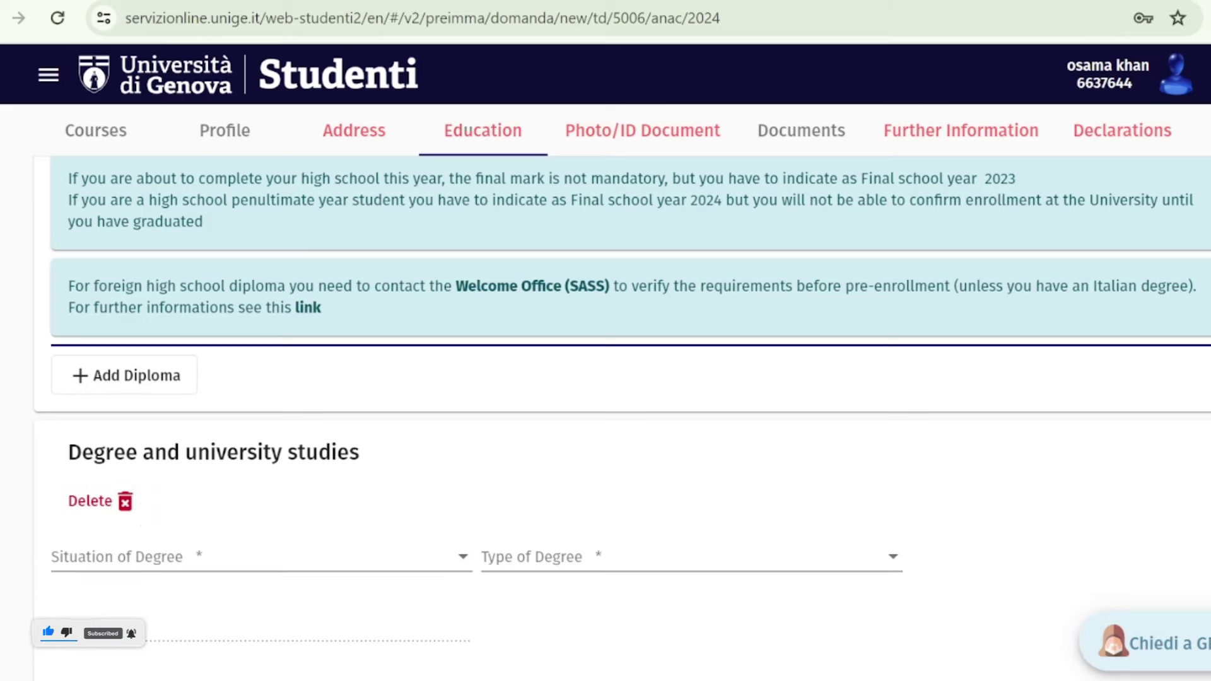
scroll(606, 416, "down", 5)
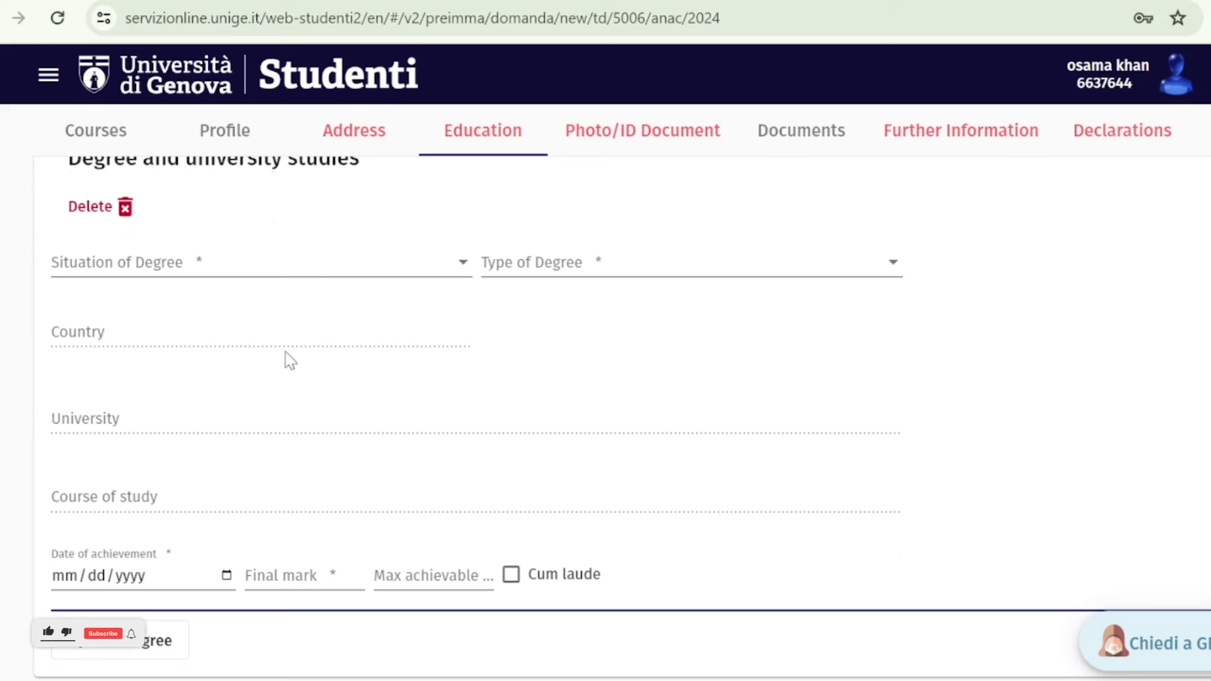
left_click(389, 282)
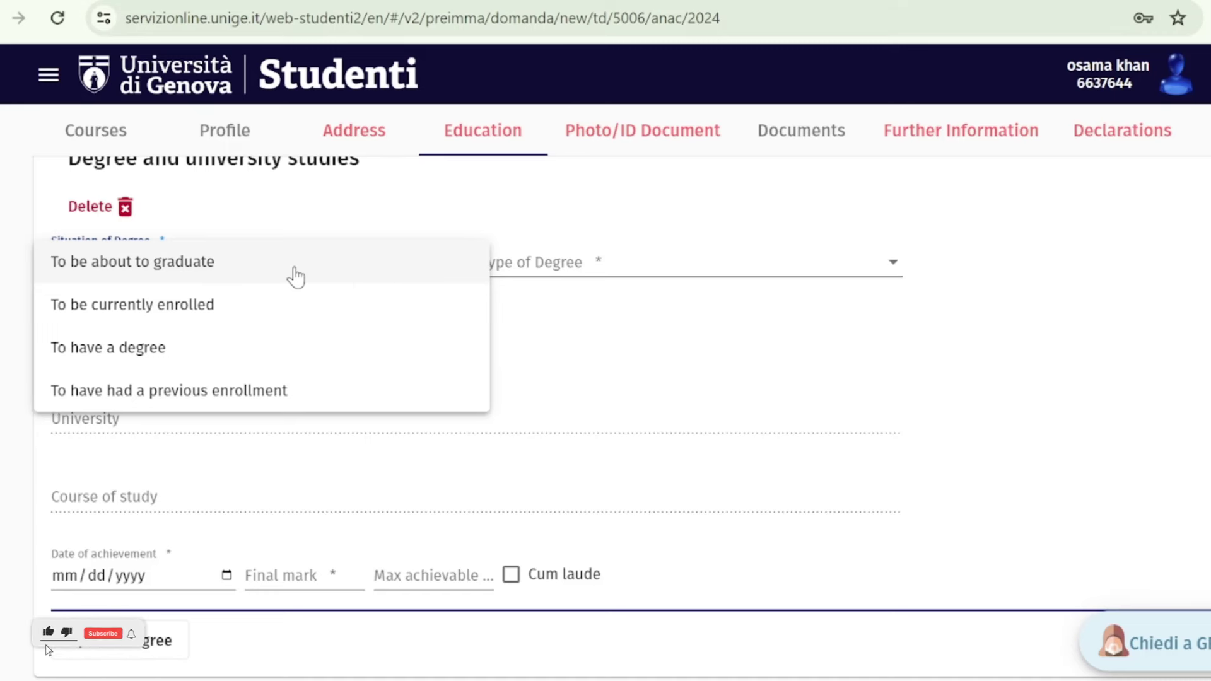
left_click(251, 344)
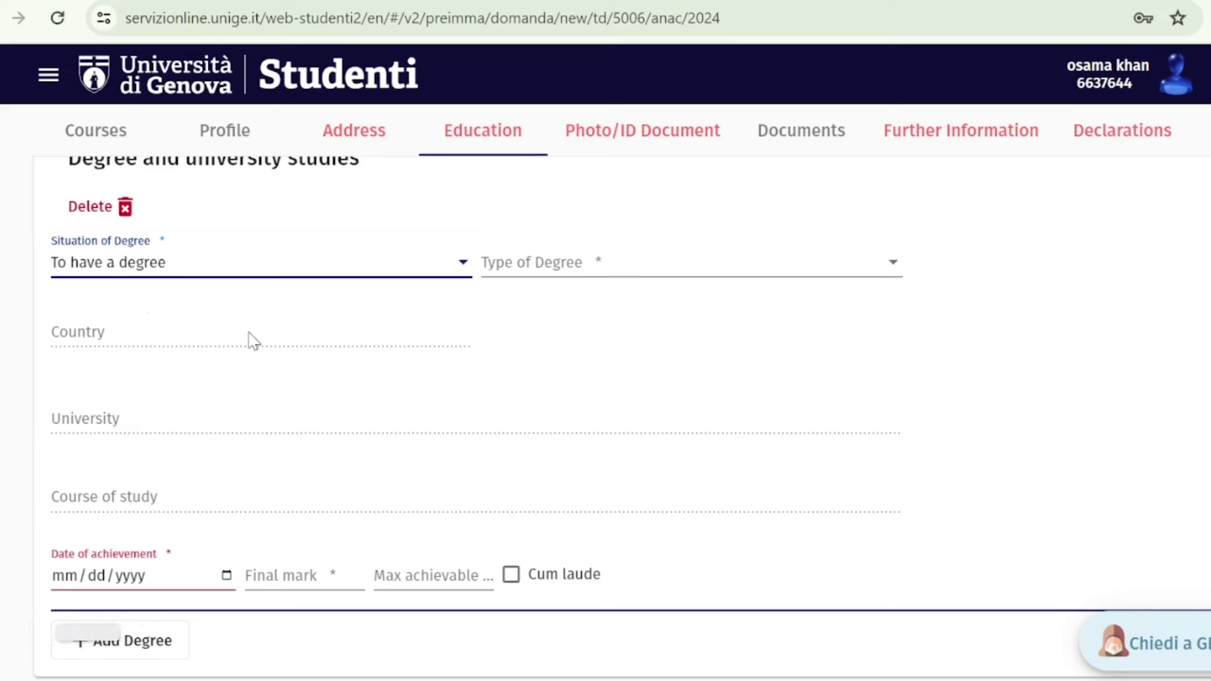
left_click(616, 265)
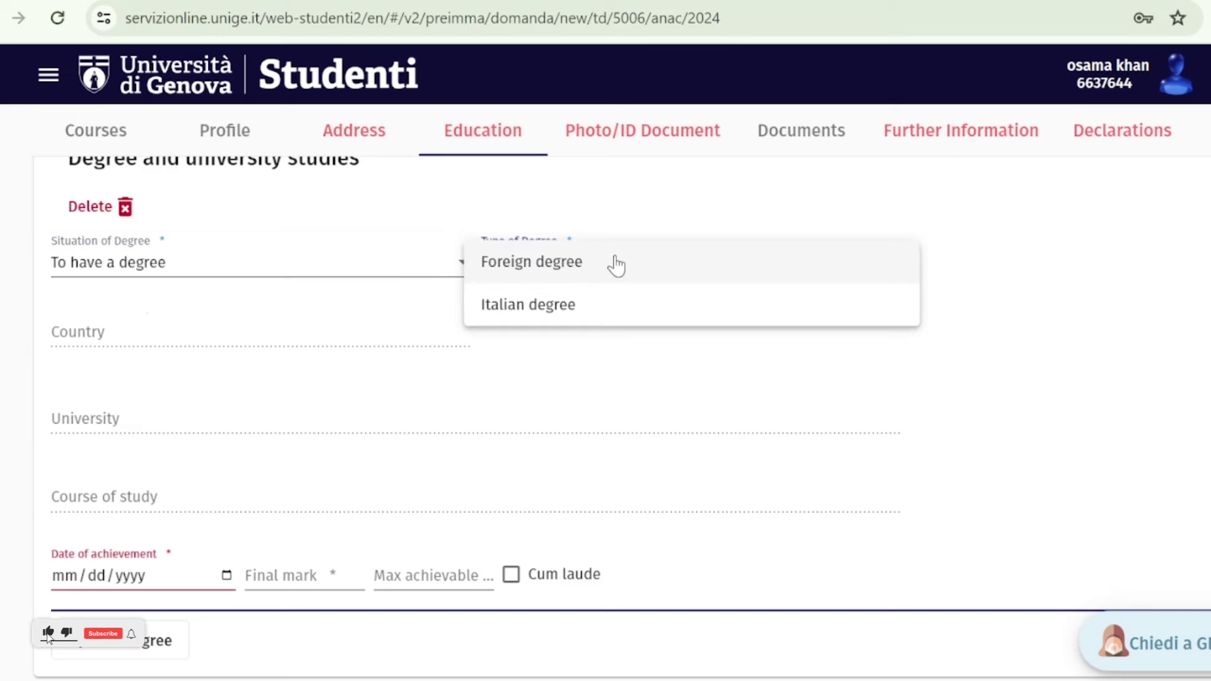
left_click(616, 265)
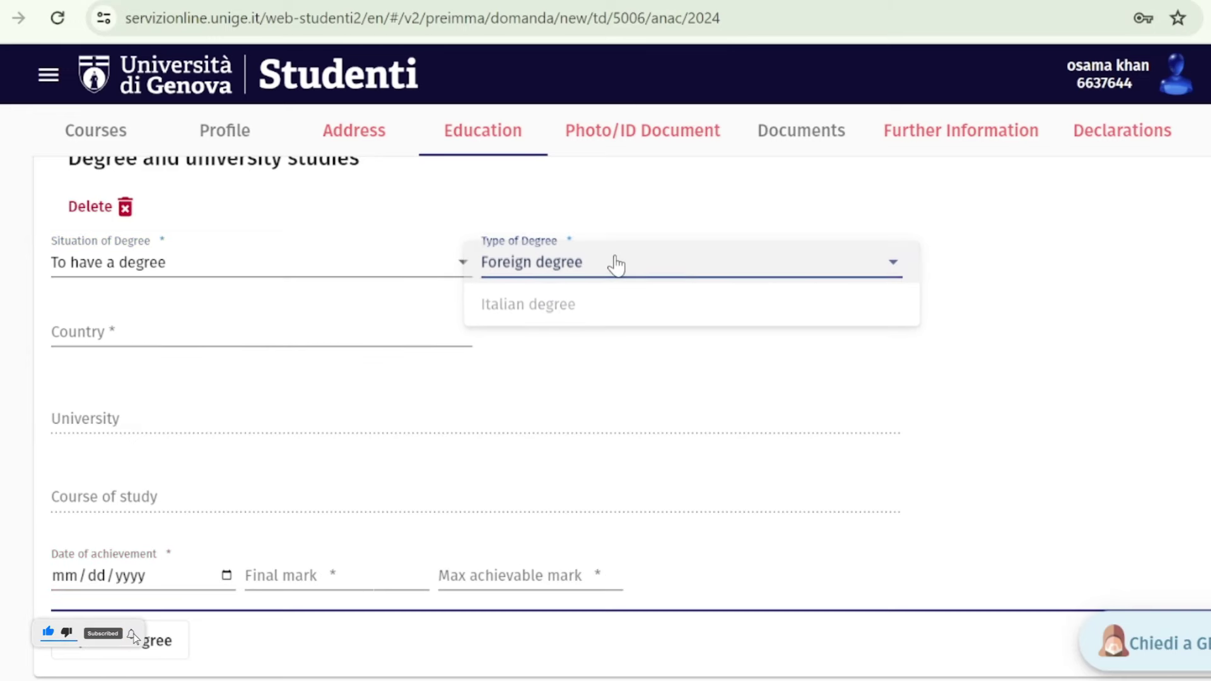
- Search for "pakistan" as the country of the foreign degree and select PAKISTAN
left_click(196, 328)
type("paki")
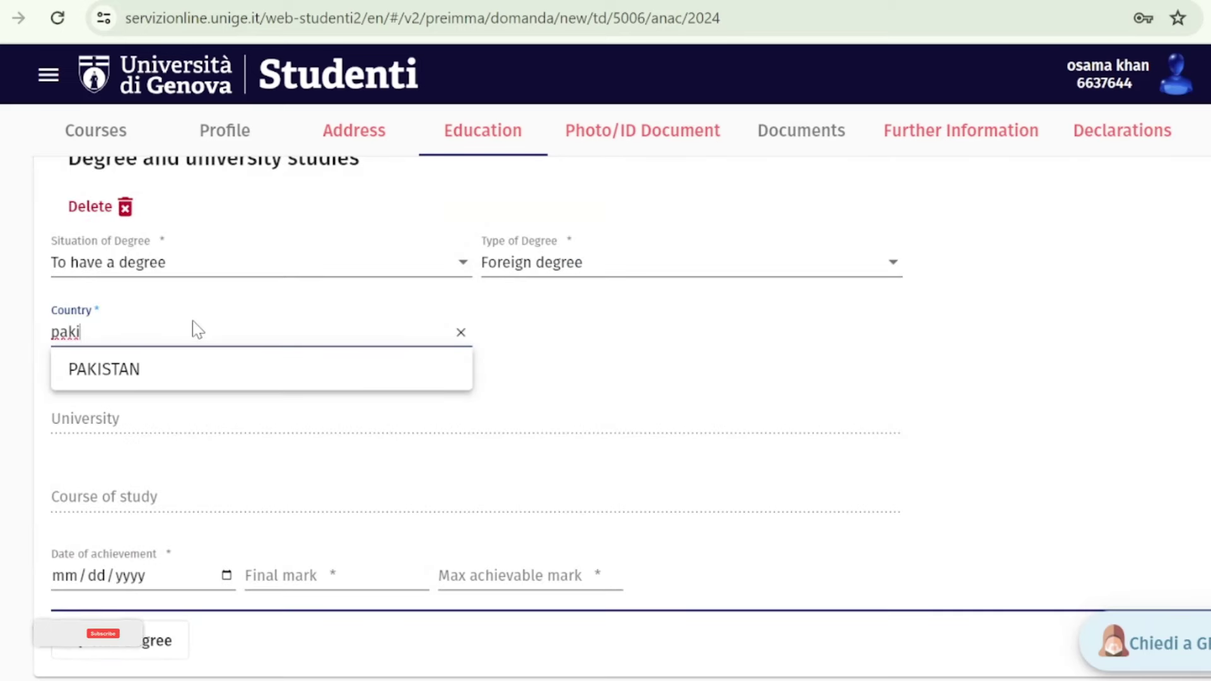
type("ta")
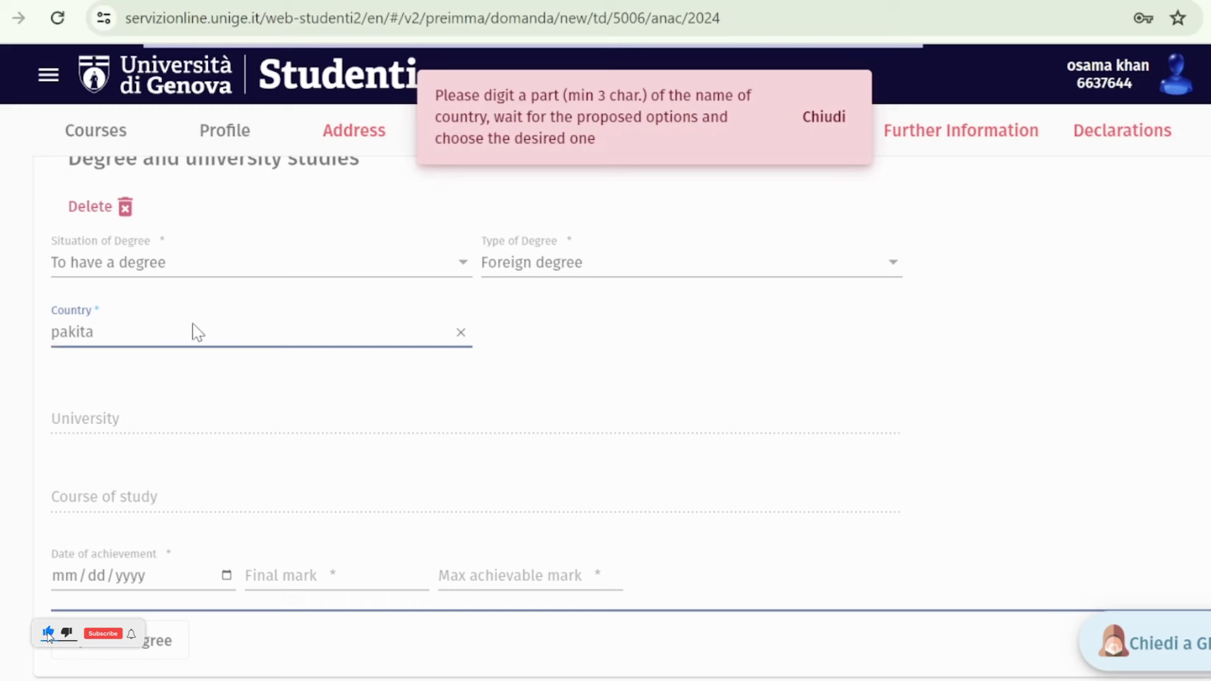
left_click(807, 126)
left_click(306, 337)
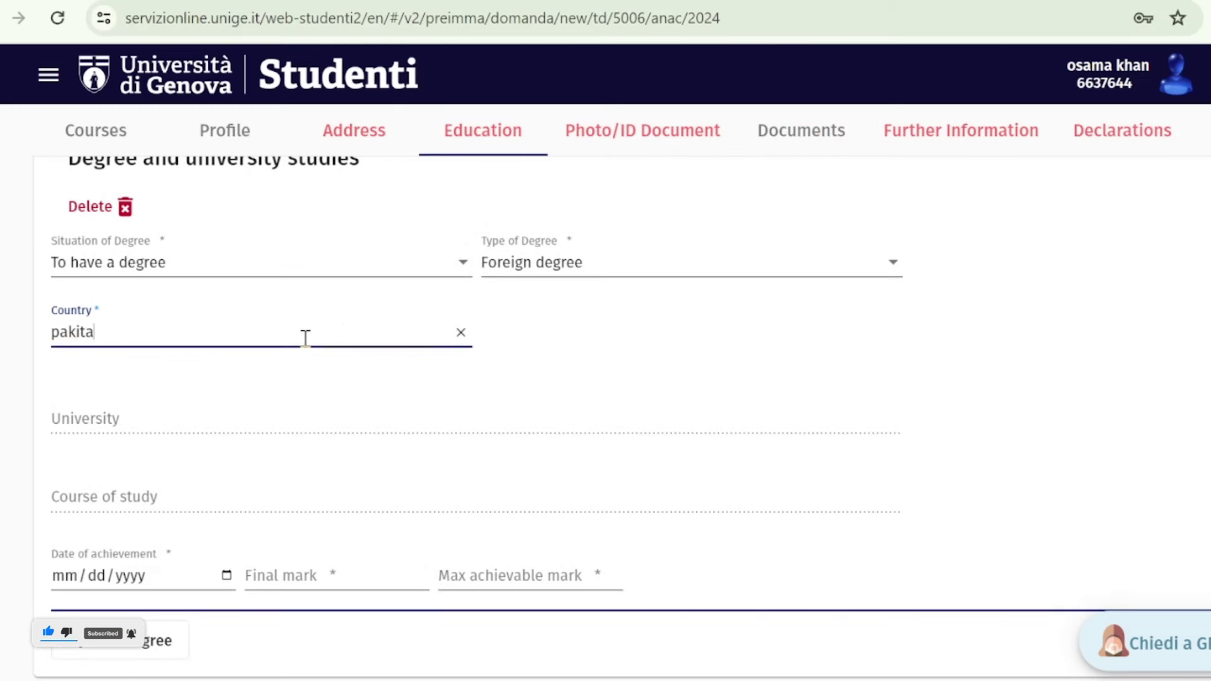
key("BackSpace")
key("BackSpace")
type("stan")
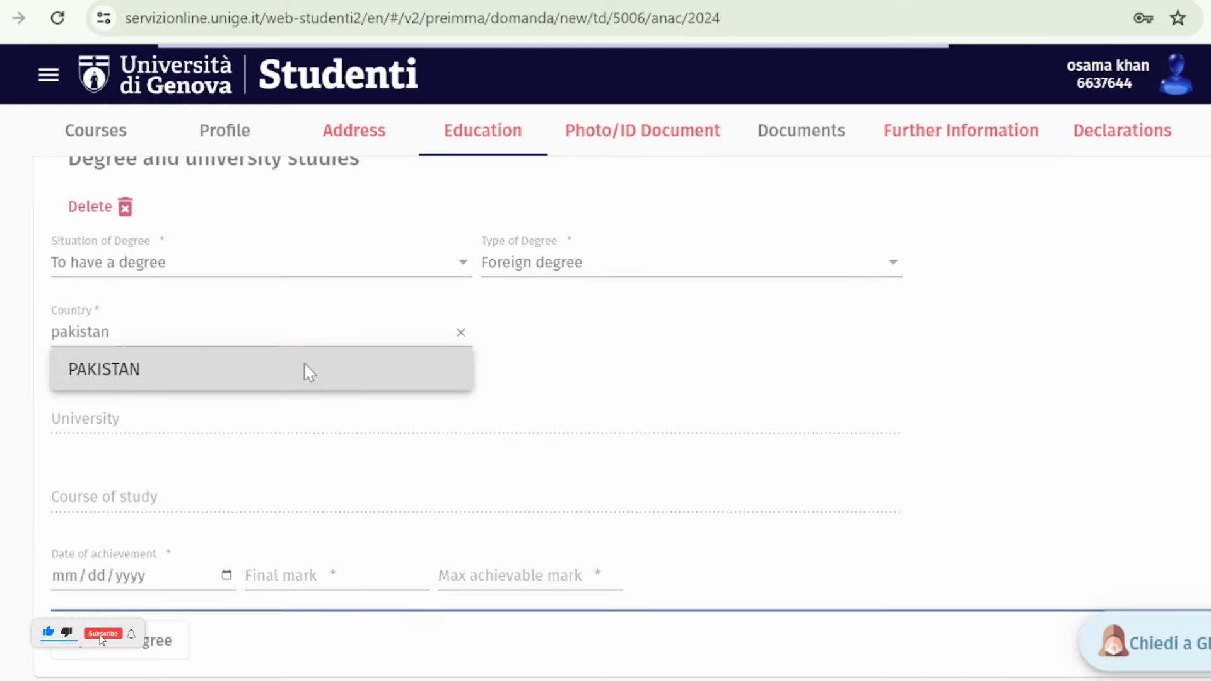
left_click(306, 370)
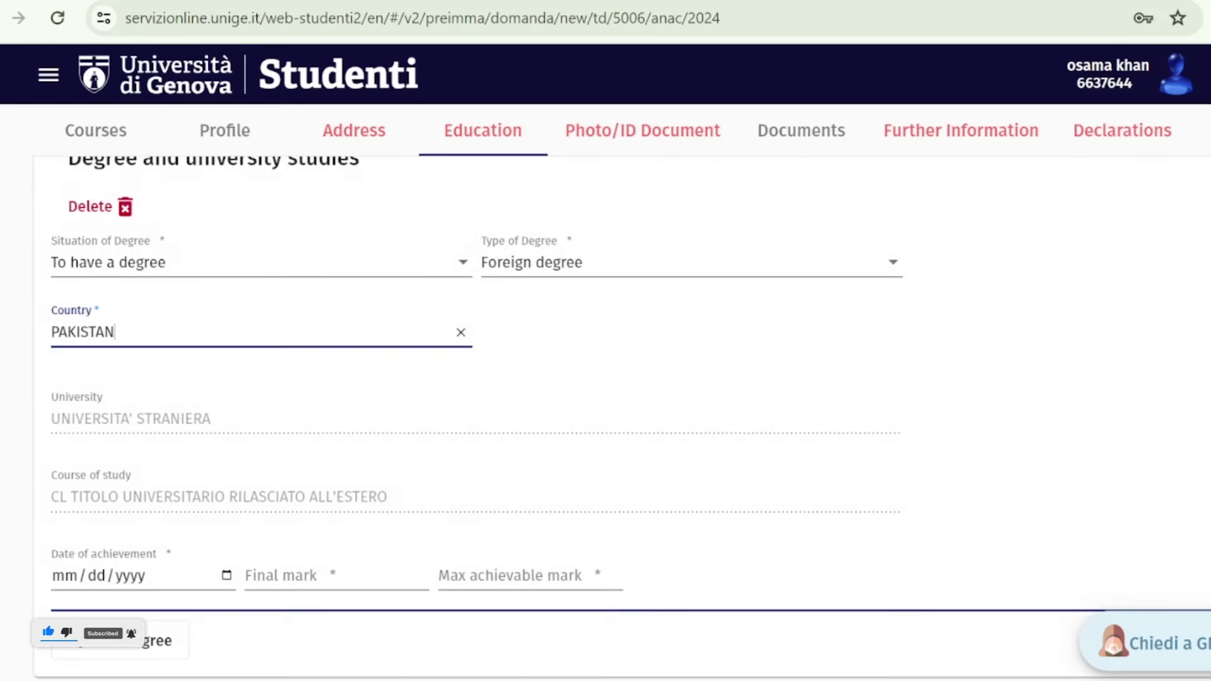
- Open the ID Document details in the Photo/ID Document section and set the ID document type to Passport
scroll(637, 568, "down", 2)
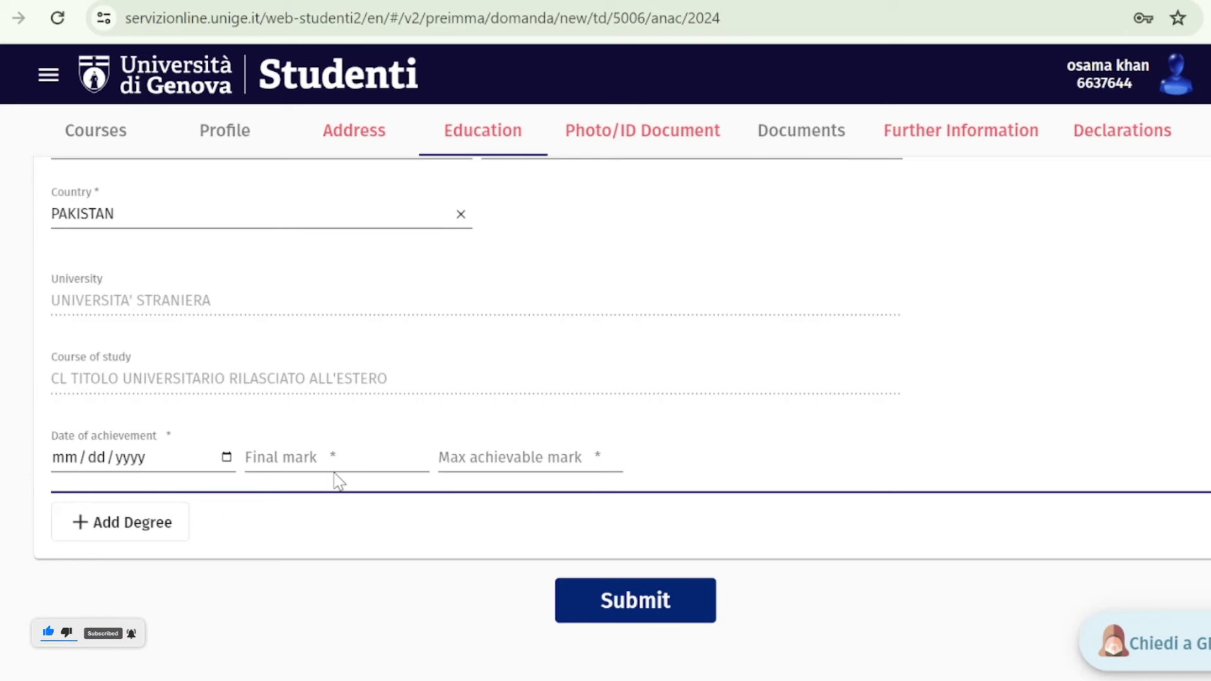
scroll(378, 529, "up", 1)
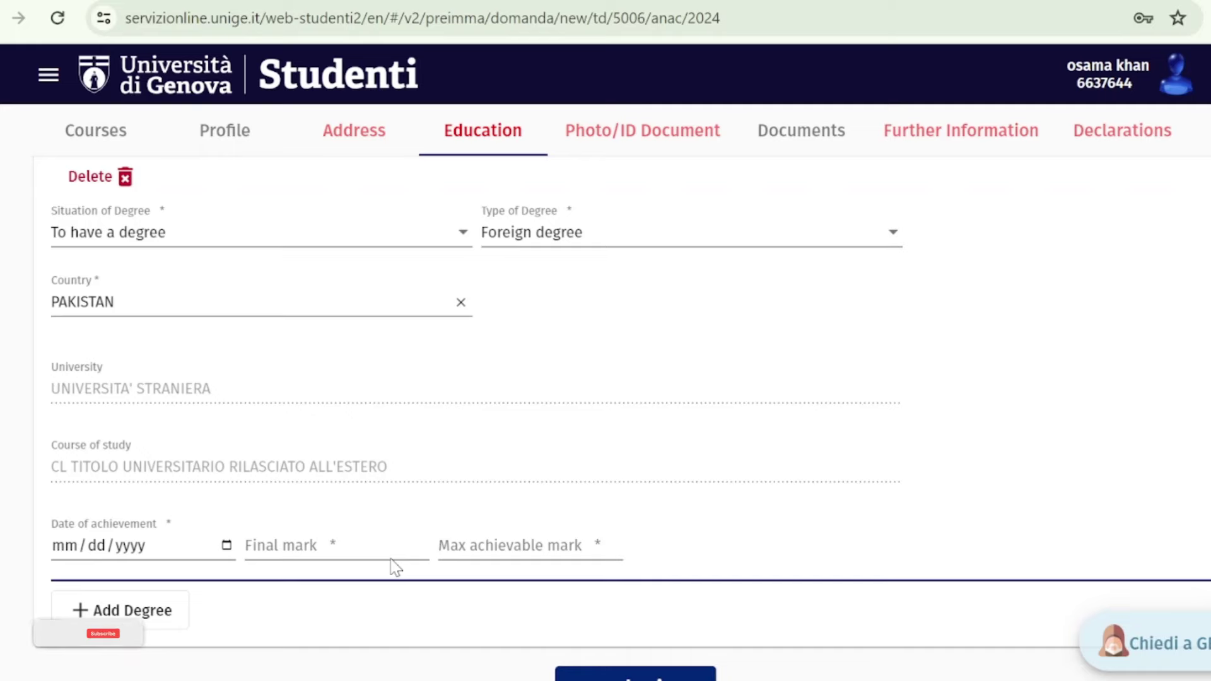
scroll(757, 227, "up", 10)
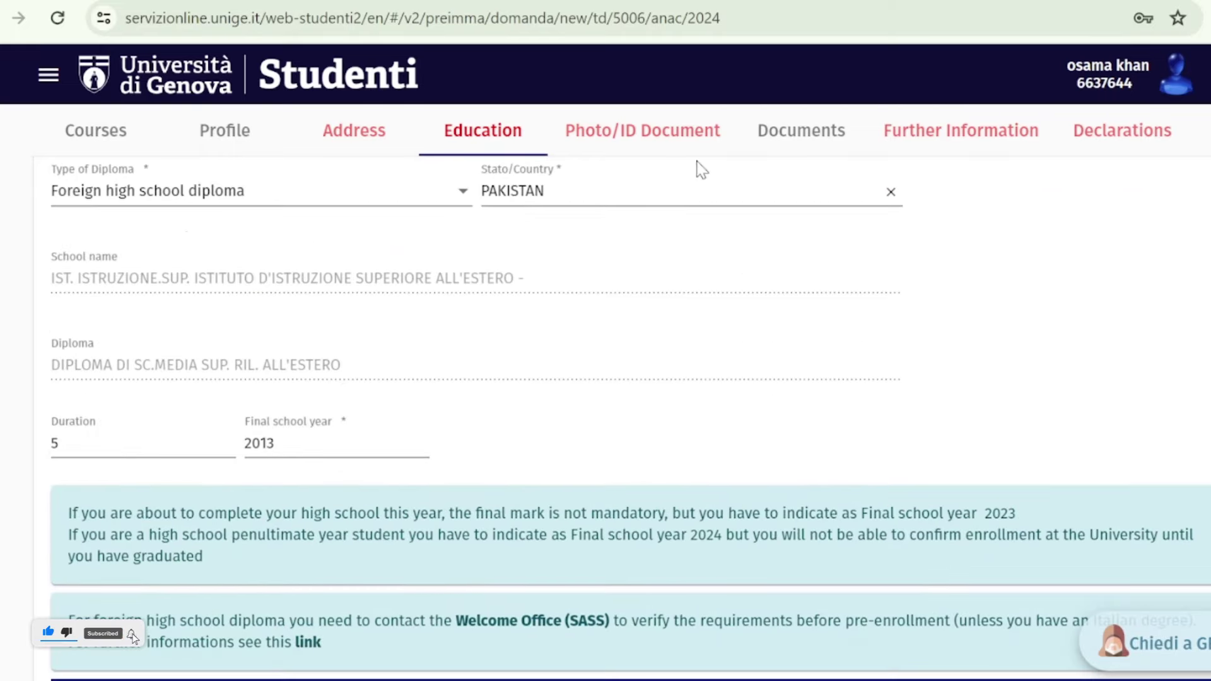
left_click(669, 126)
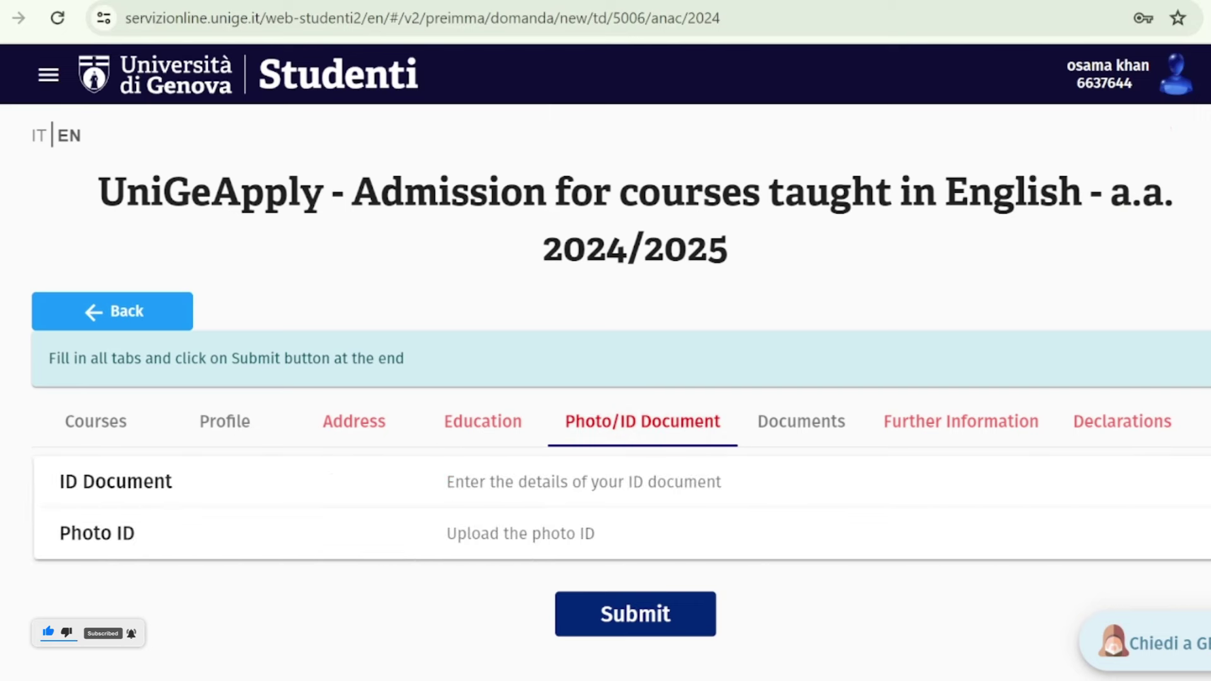
scroll(882, 290, "down", 1)
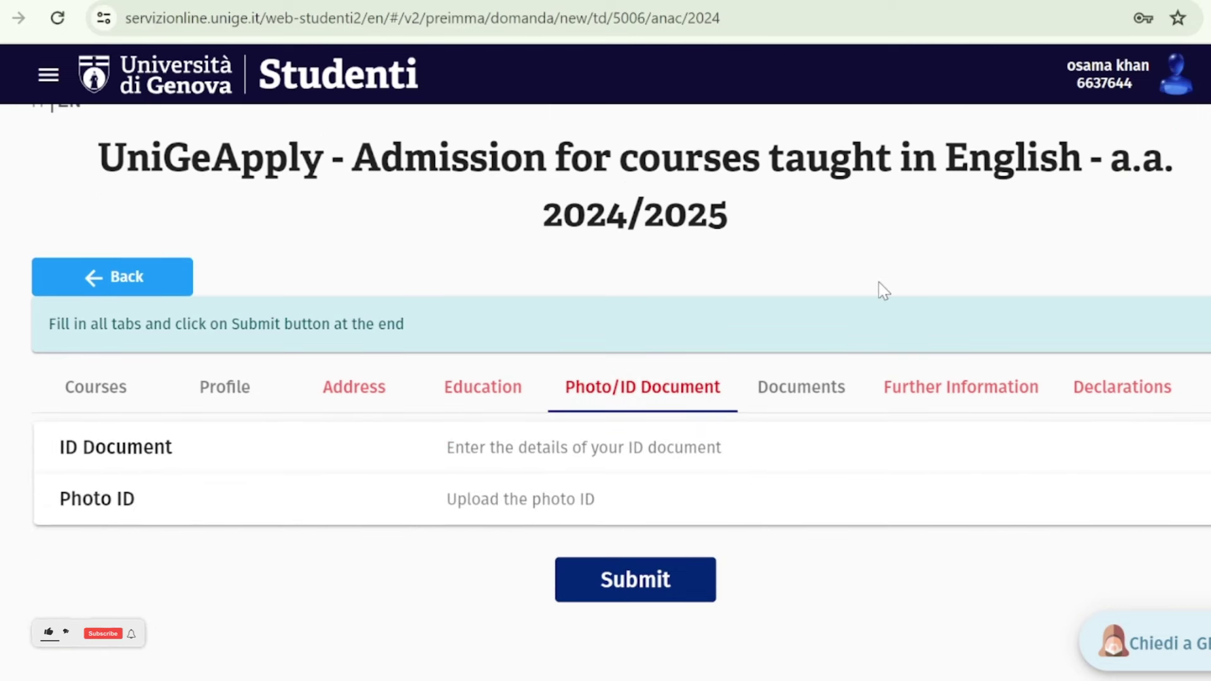
left_click(544, 460)
scroll(620, 391, "down", 3)
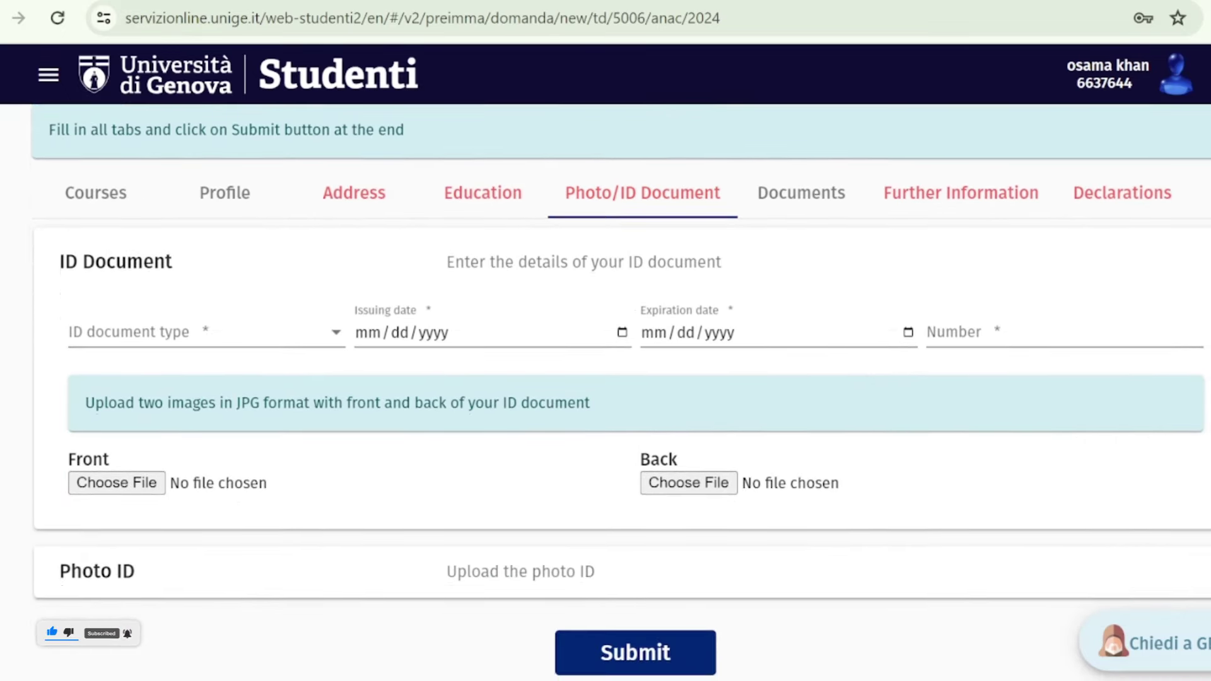
left_click(278, 329)
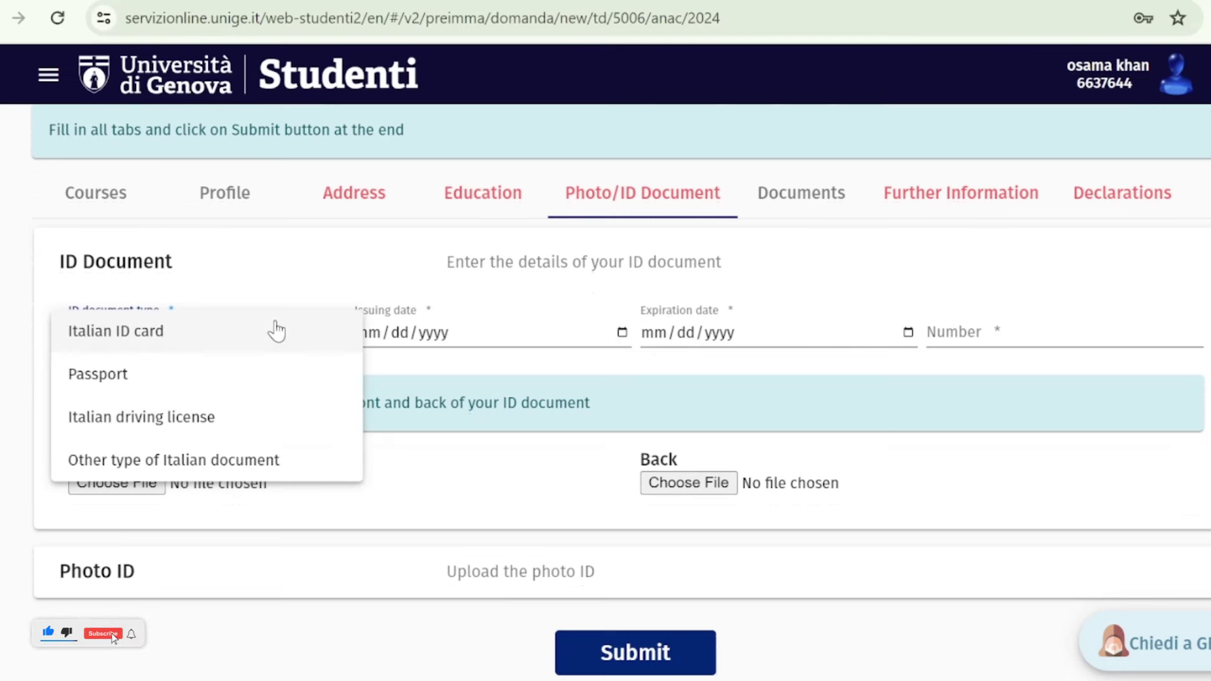
left_click(242, 375)
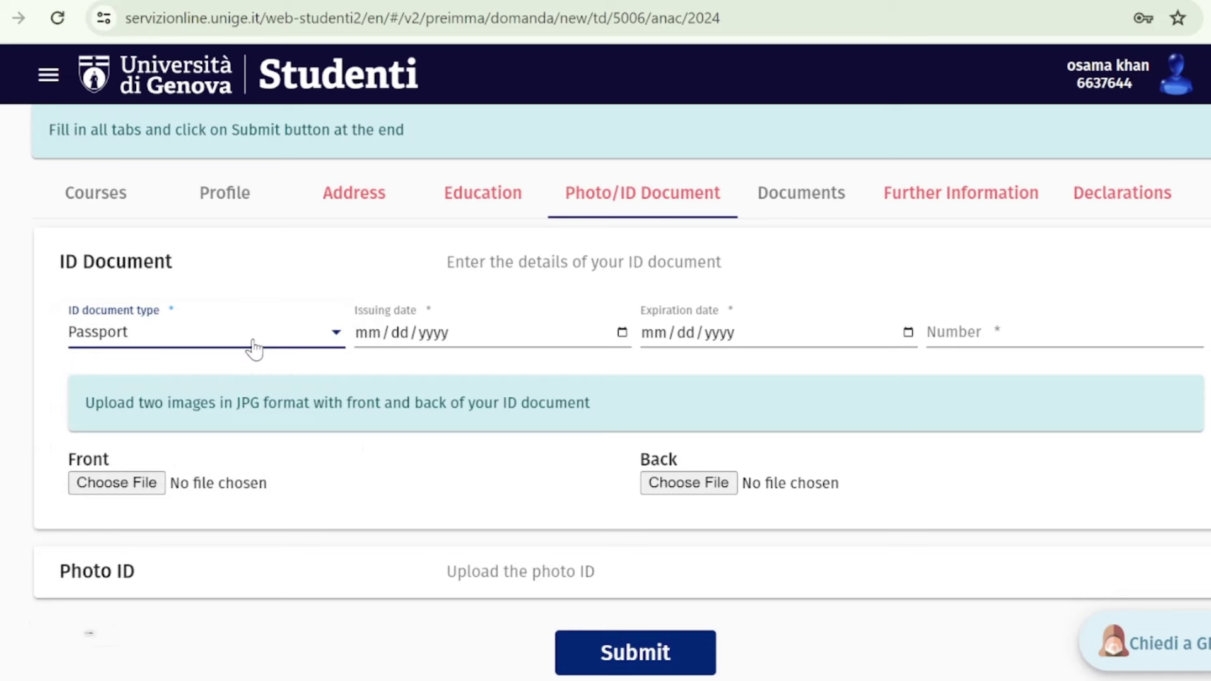
left_click(255, 349)
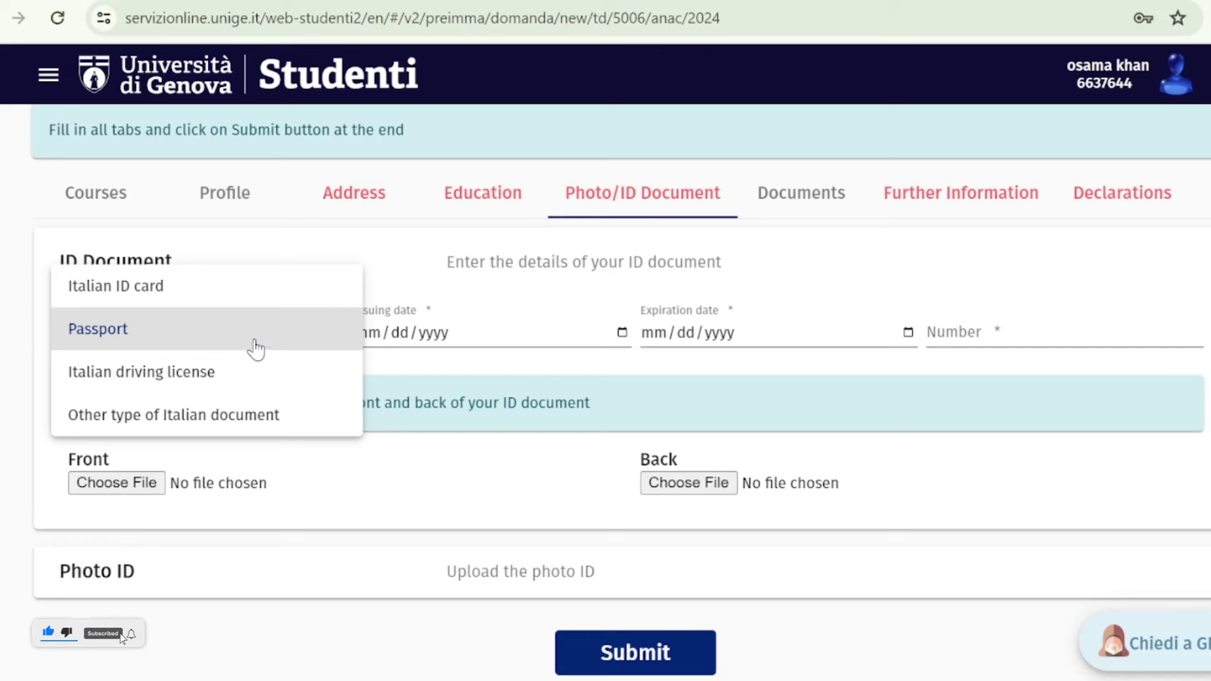
left_click(255, 336)
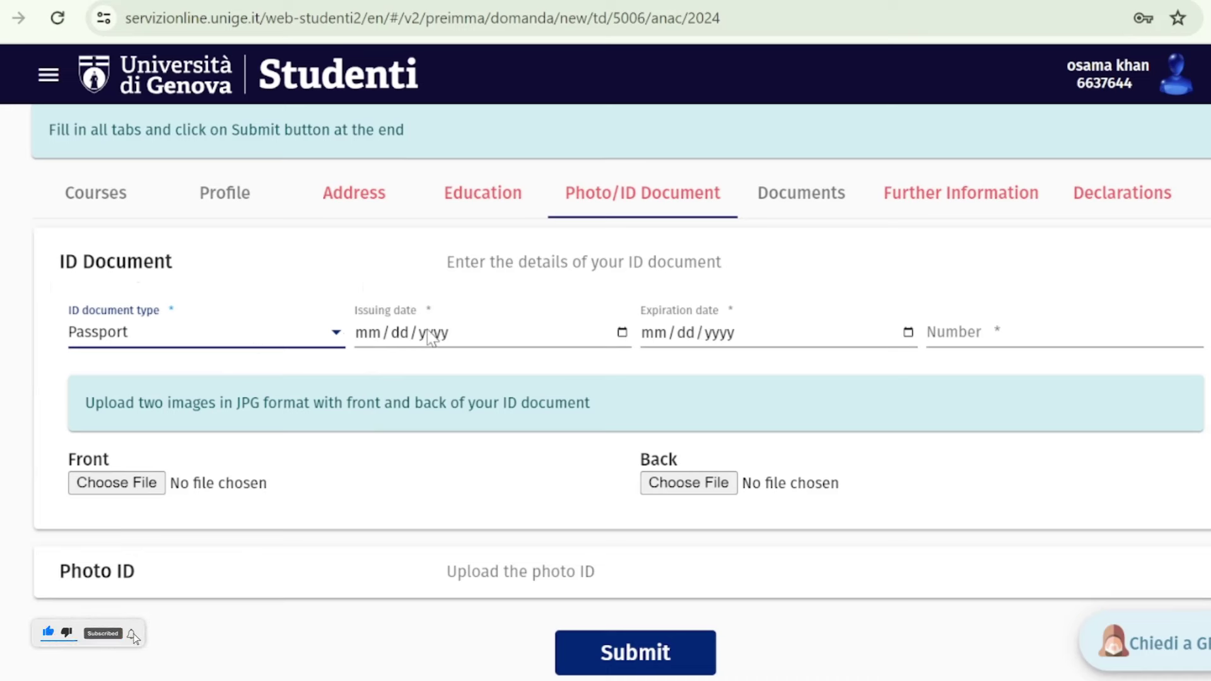
- Set the passport's issuing date to 12/13/2023 and its expiration date to 05/18/2027
left_click(461, 335)
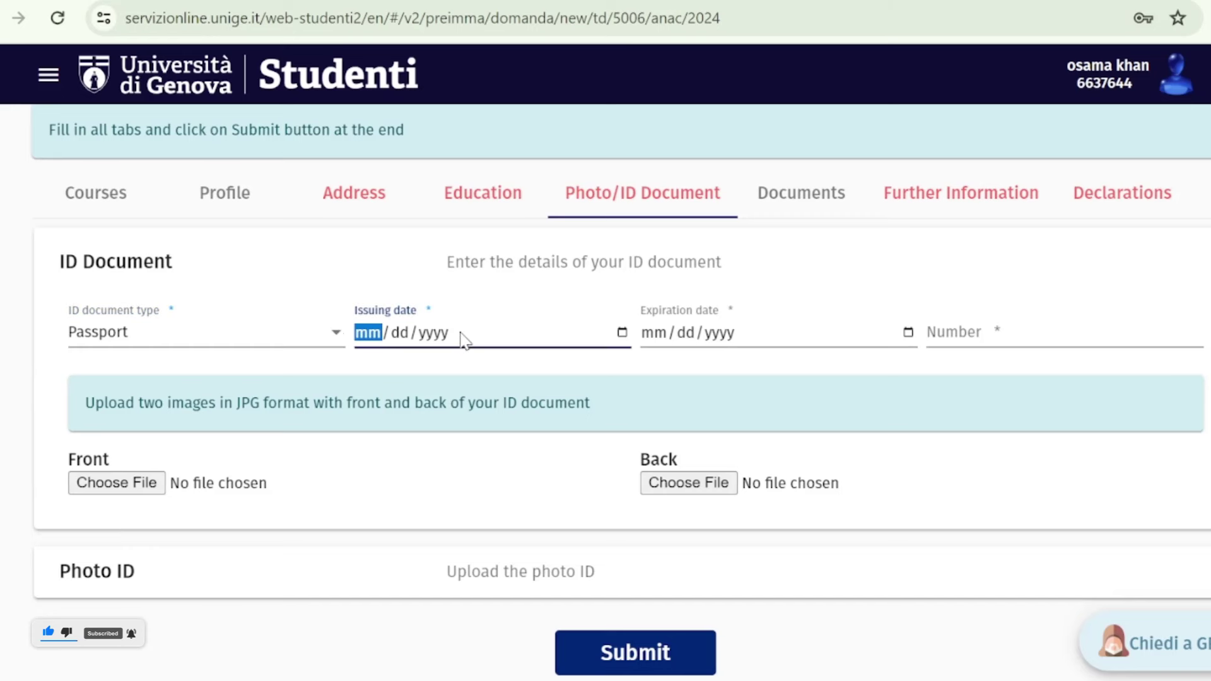
left_click(623, 333)
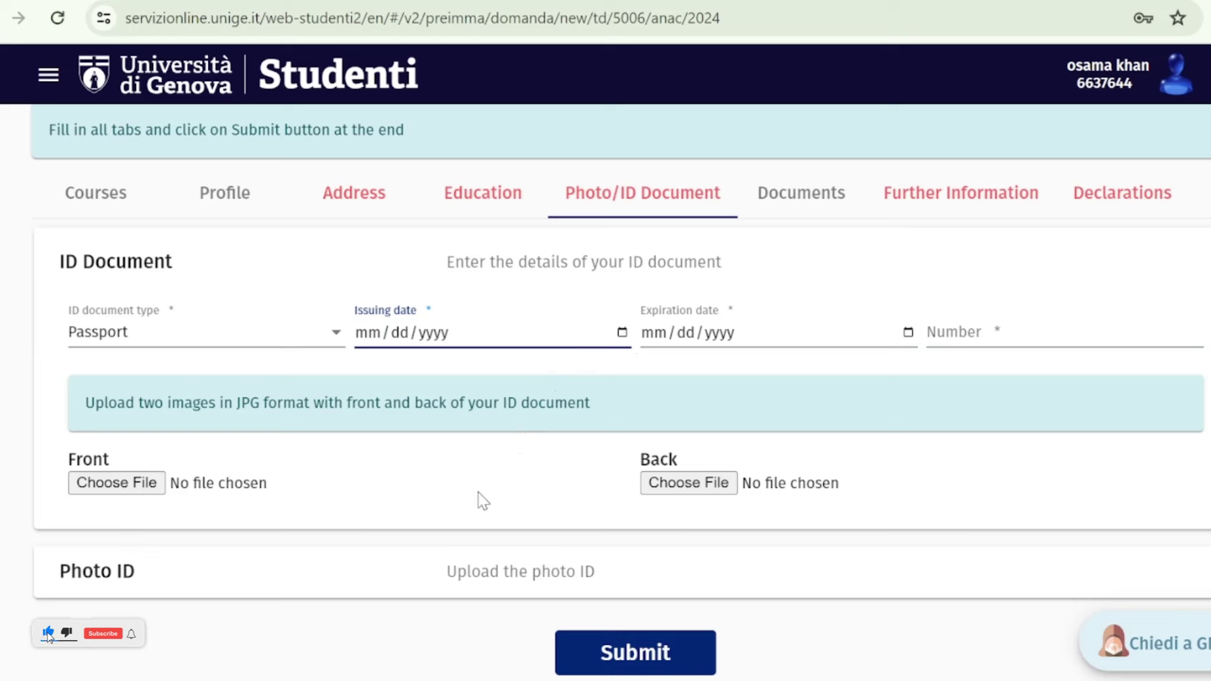
type("12132023")
left_click(733, 340)
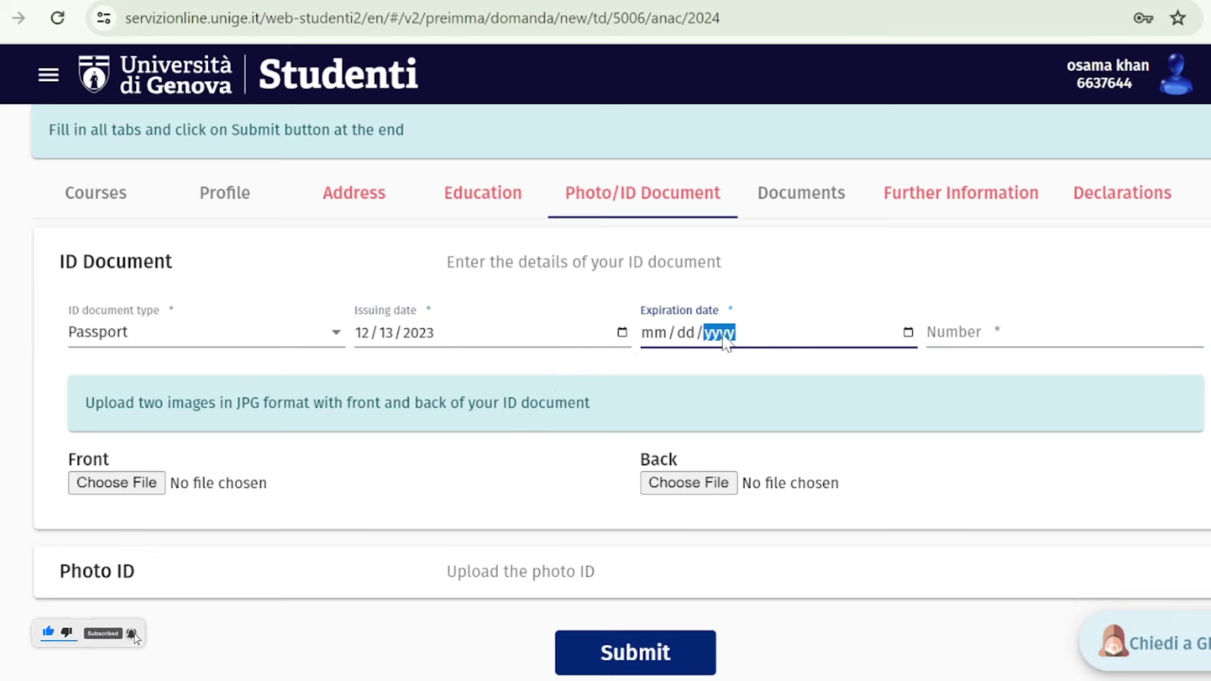
left_click(908, 334)
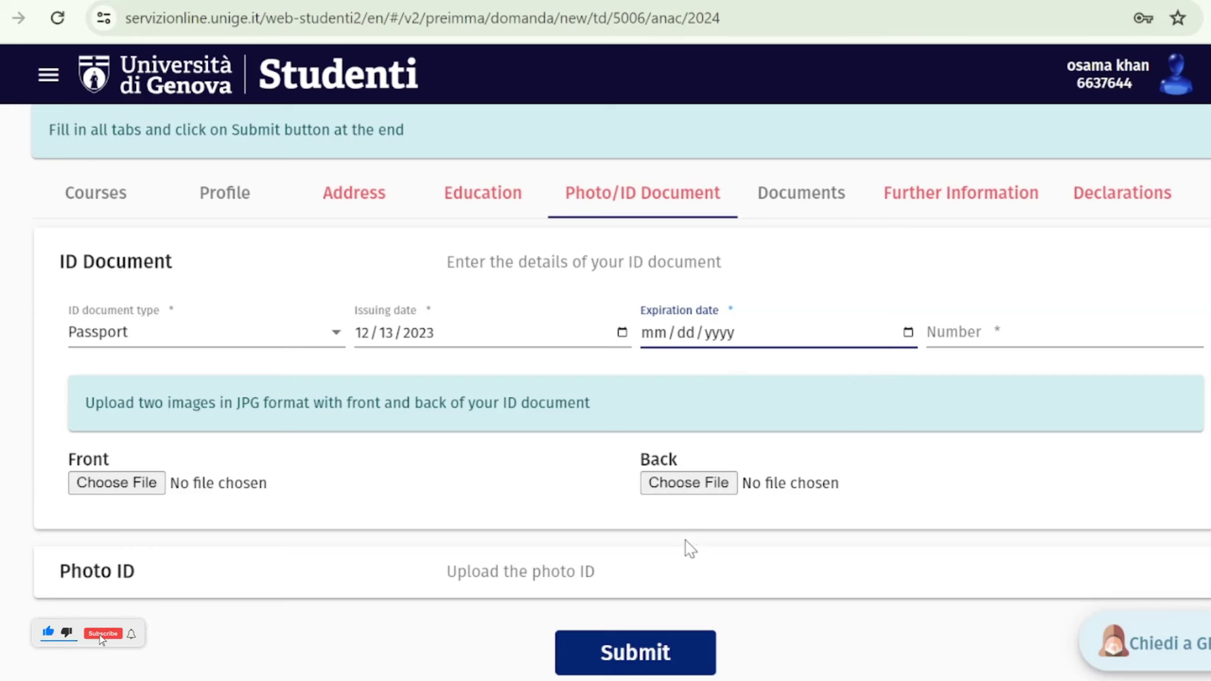
type("05182027")
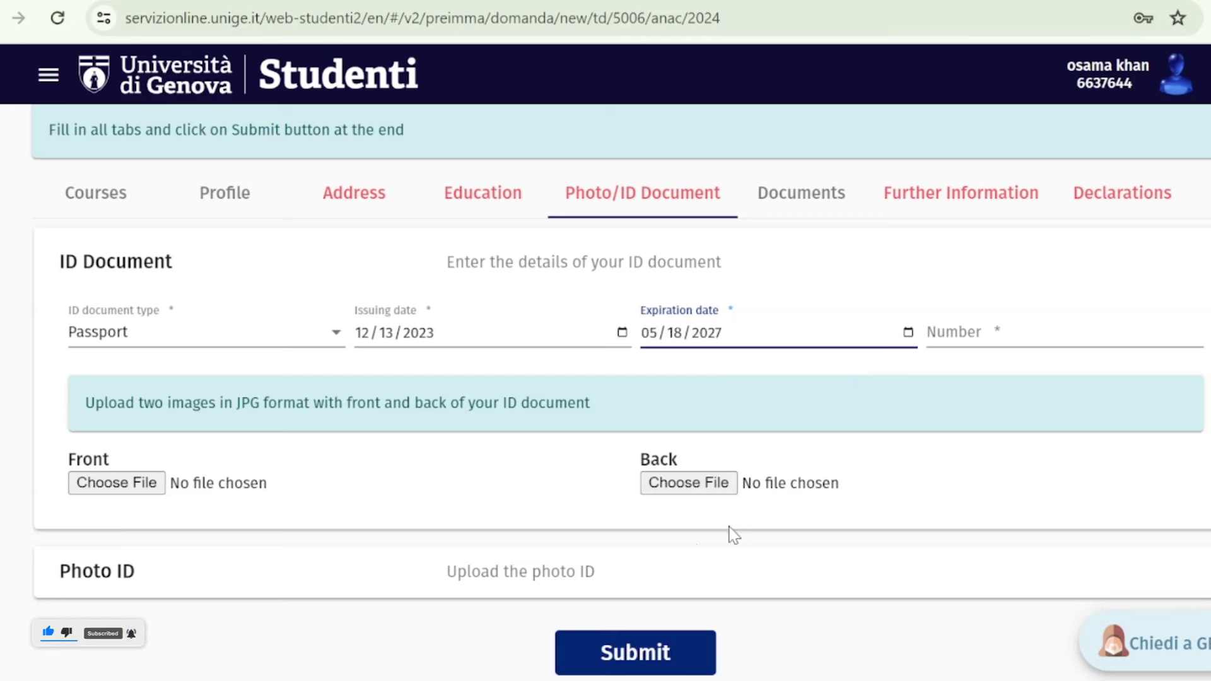
- Select the passport's empty Number field, and expand the Photo ID part to examine the photo upload requirements
left_click(972, 330)
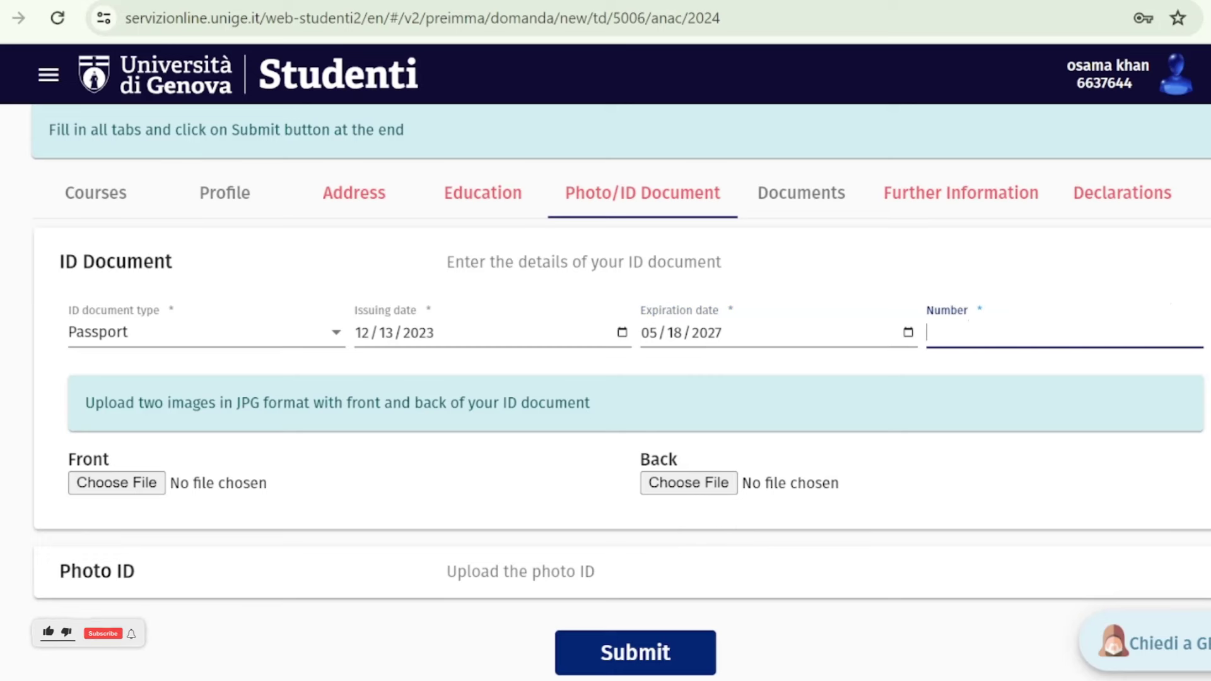
scroll(49, 646, "down", 1)
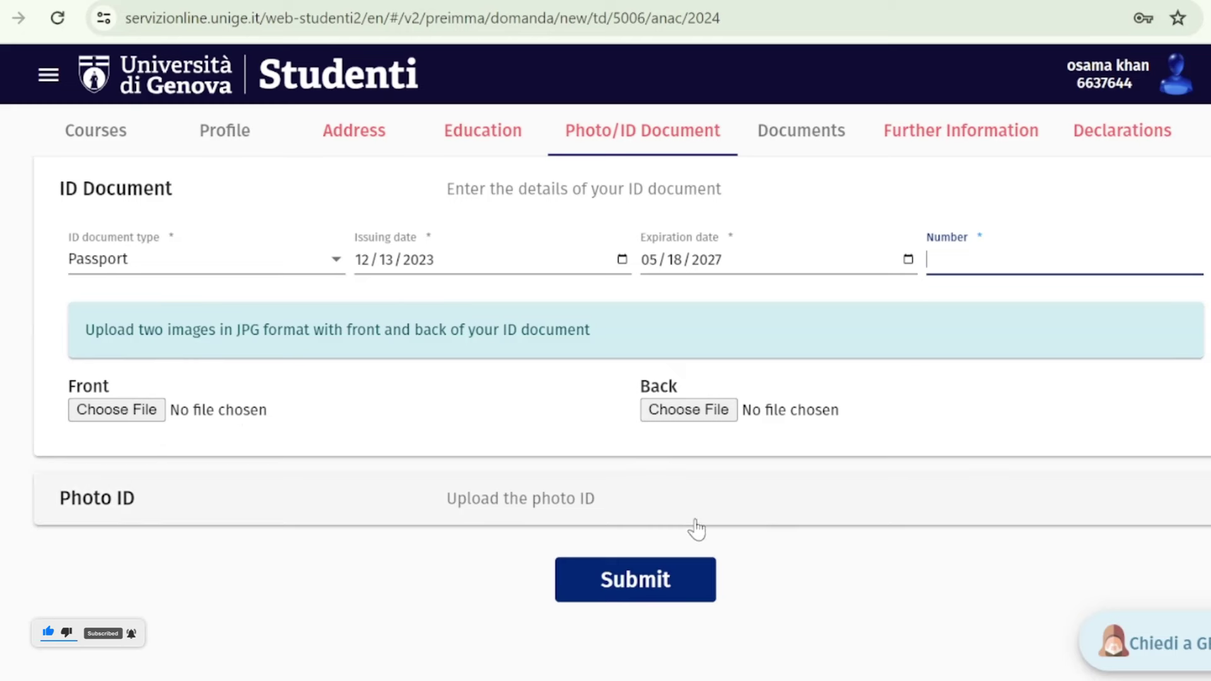
left_click(613, 504)
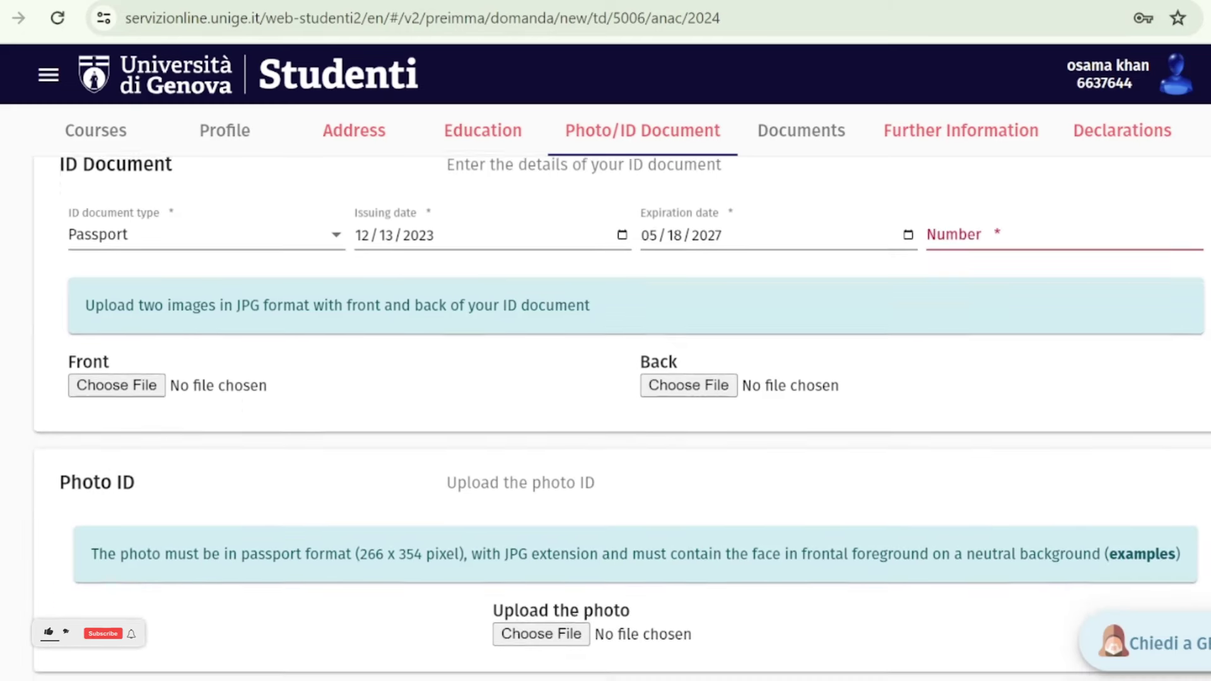
scroll(621, 416, "down", 2)
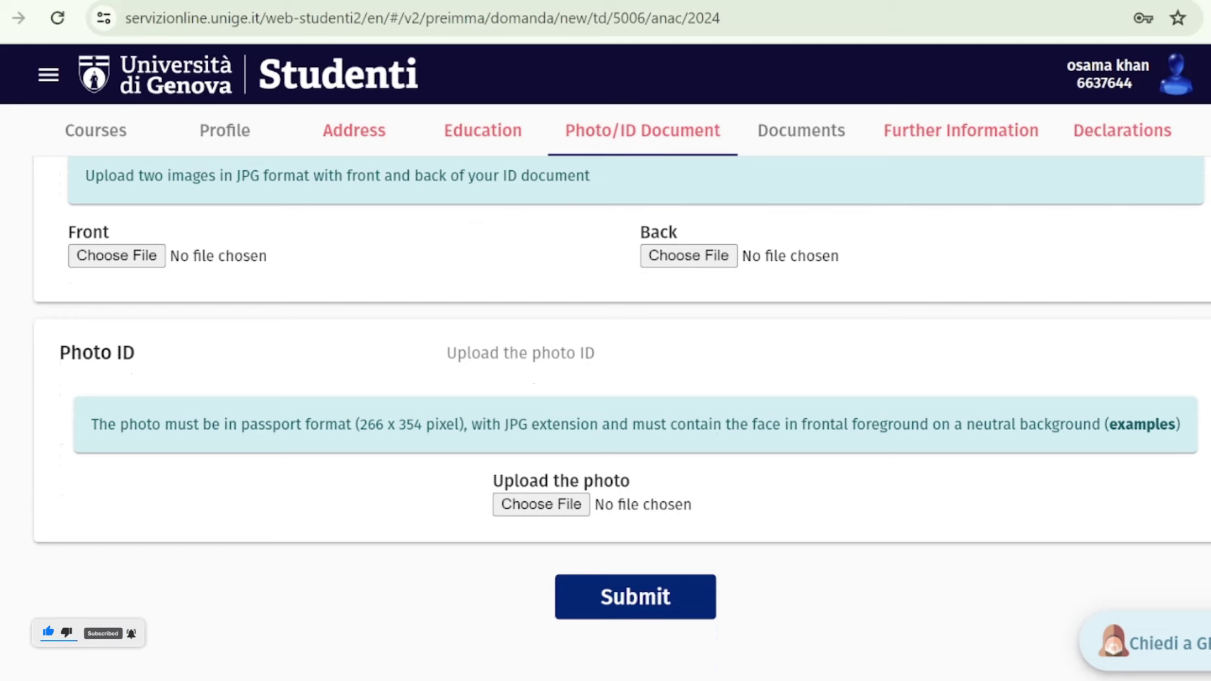
- Open the Documents section and examine the list of documents to upload for the Building Engineering course
scroll(807, 366, "up", 5)
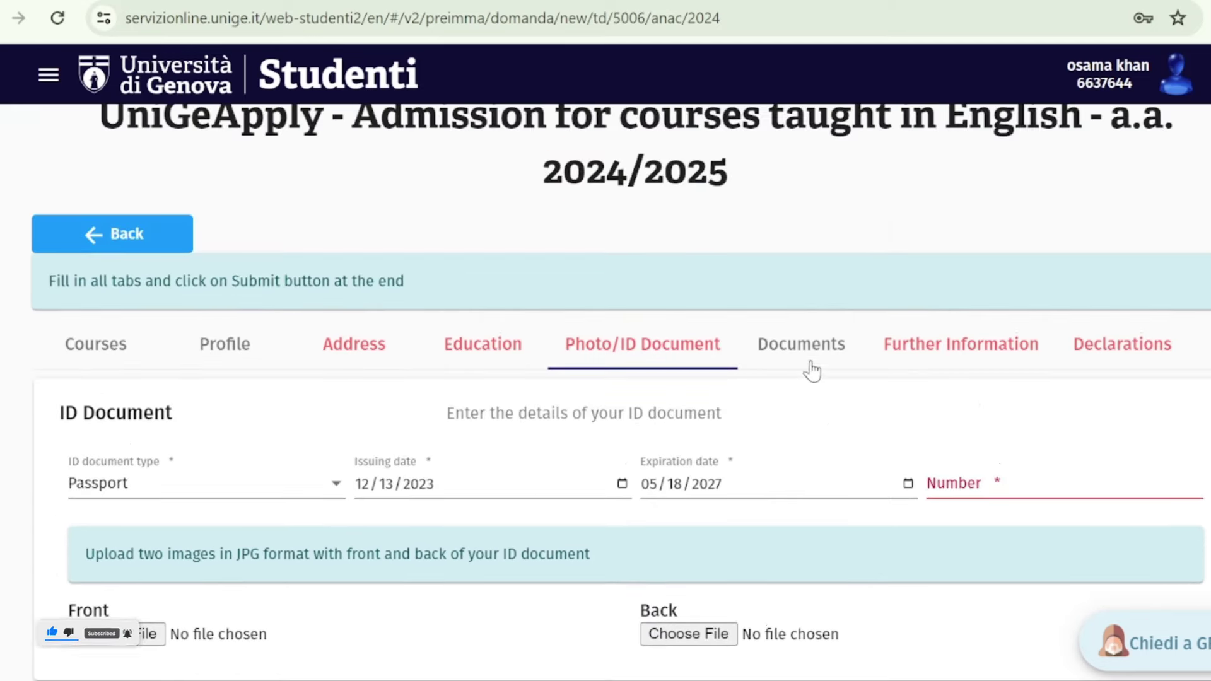
left_click(810, 362)
scroll(47, 643, "down", 3)
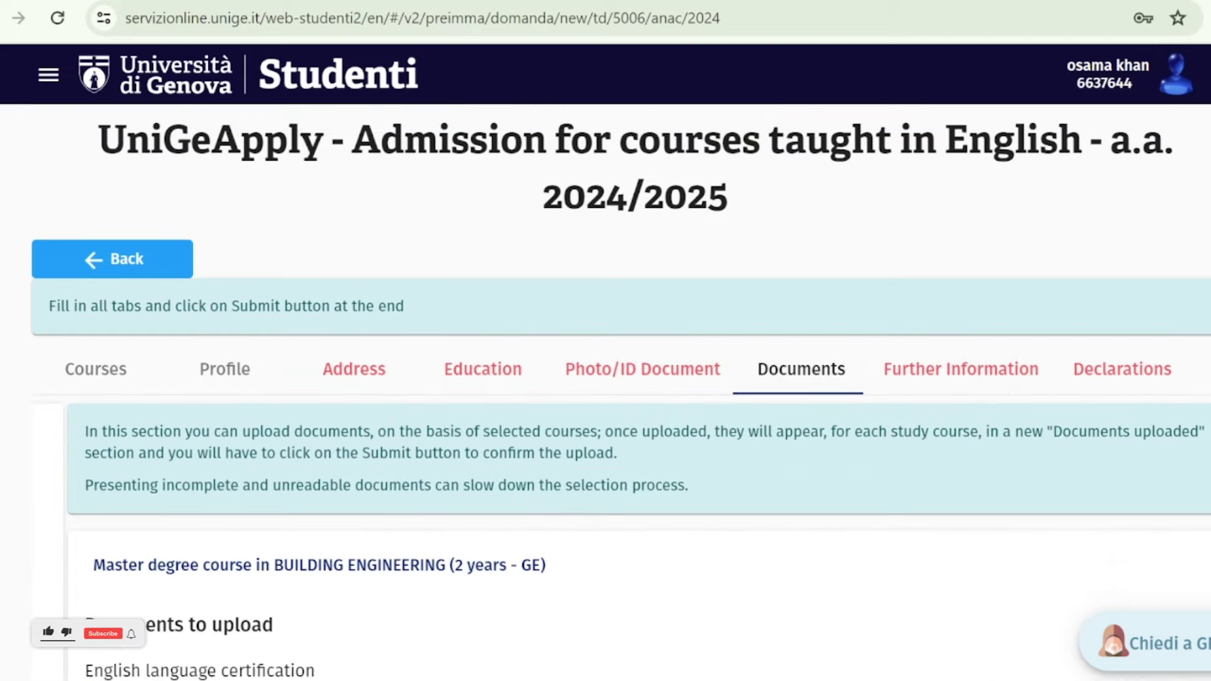
scroll(606, 391, "down", 4)
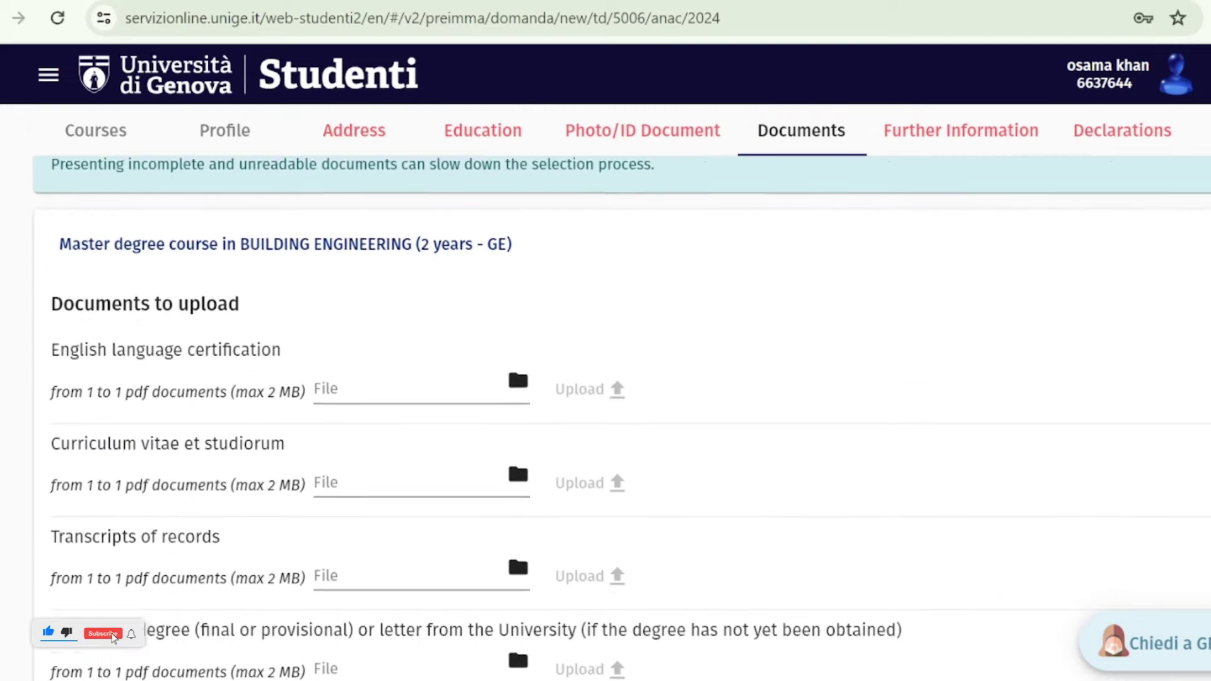
scroll(603, 383, "down", 2)
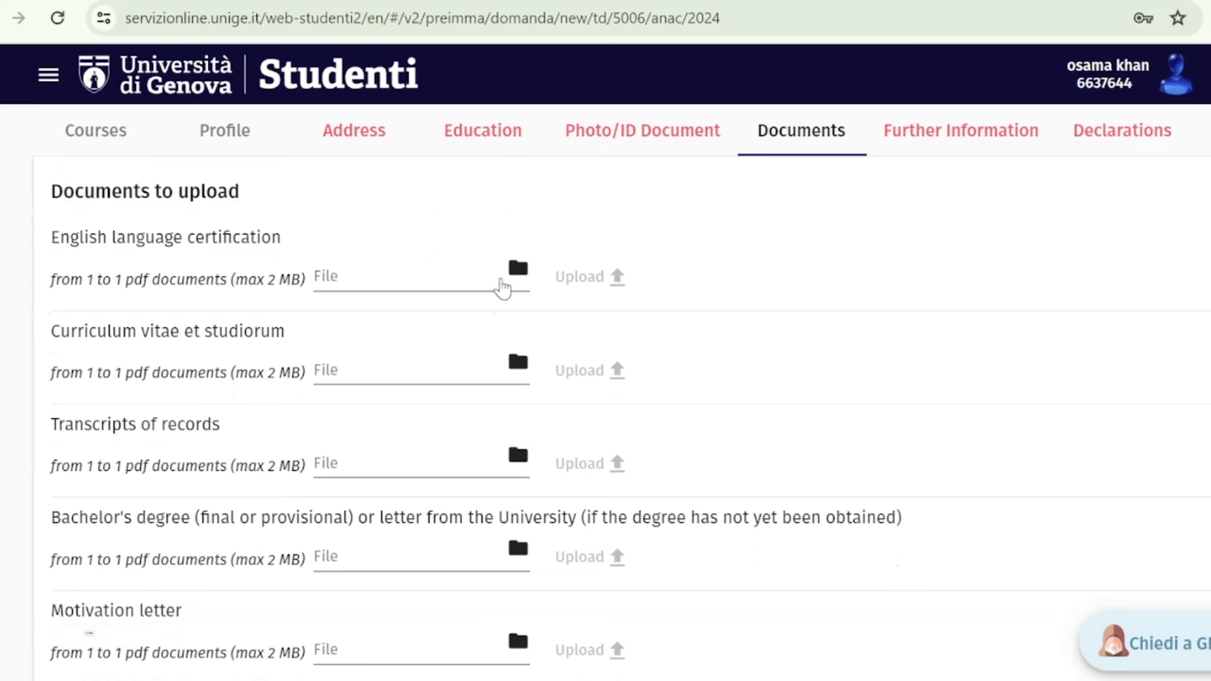
- Select the empty file field for the English language certification and review the remaining required uploads through the Syllabus
left_click(527, 280)
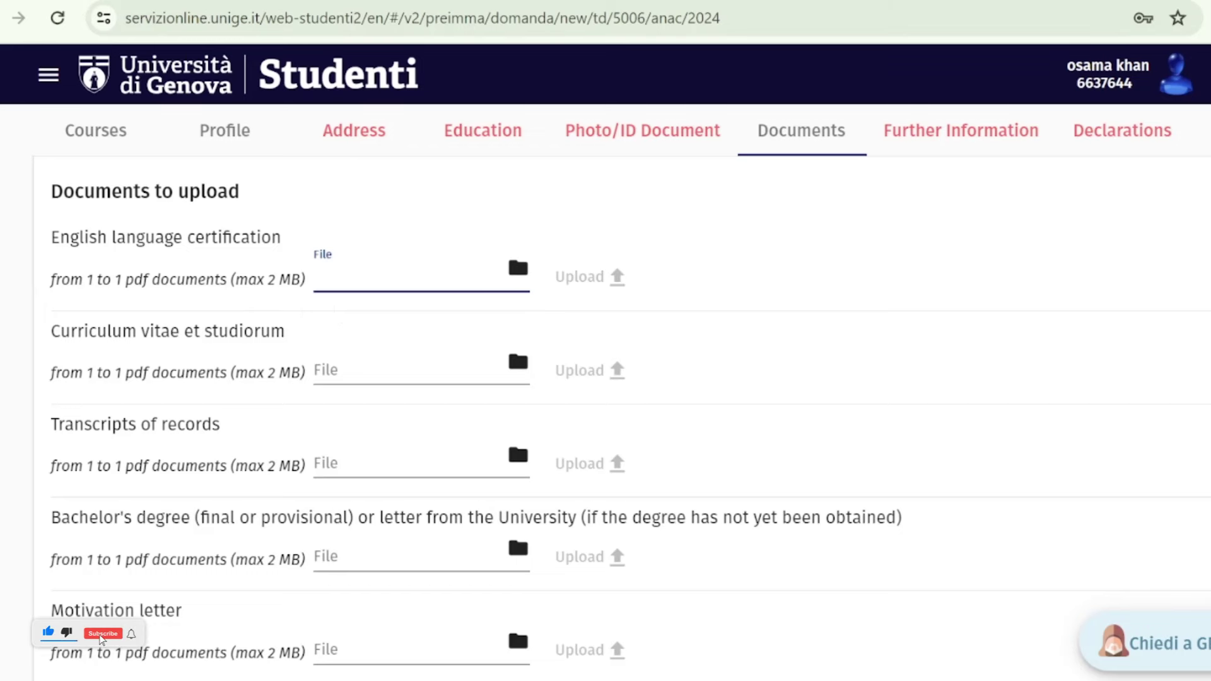
scroll(606, 422, "down", 1)
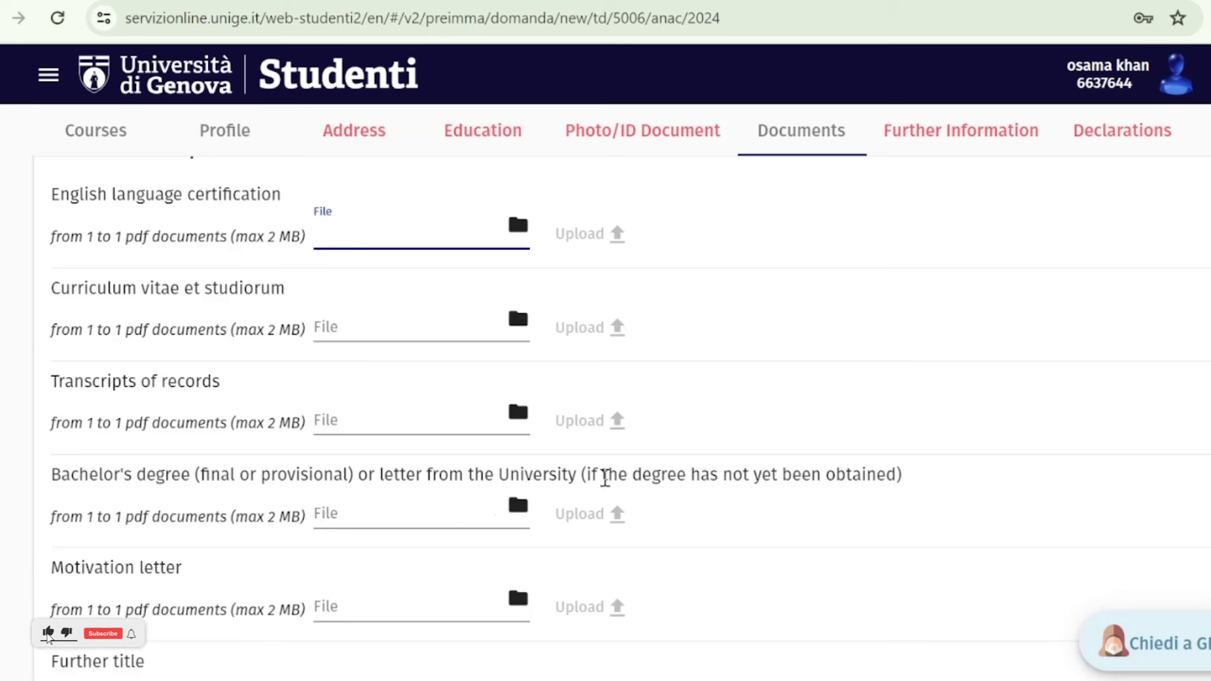
scroll(606, 417, "down", 3)
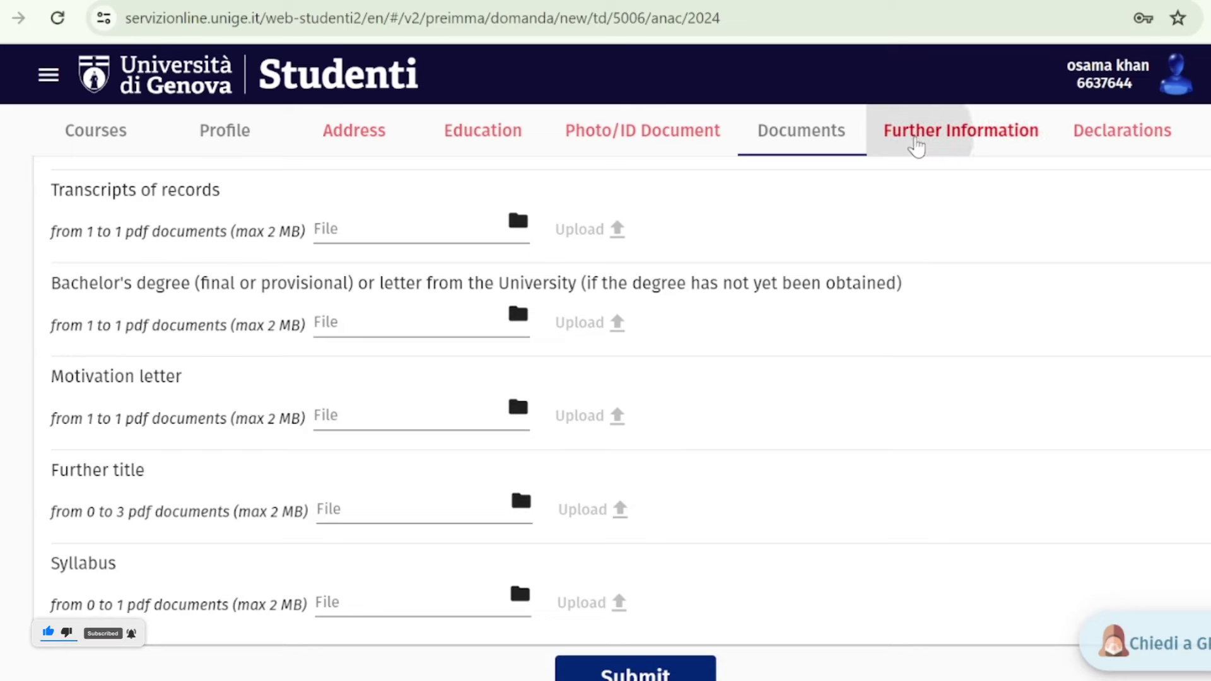
- In the Further Information section, enter a numeric CGPA of 3 and set the base of CGPA to 0 - 4
left_click(915, 142)
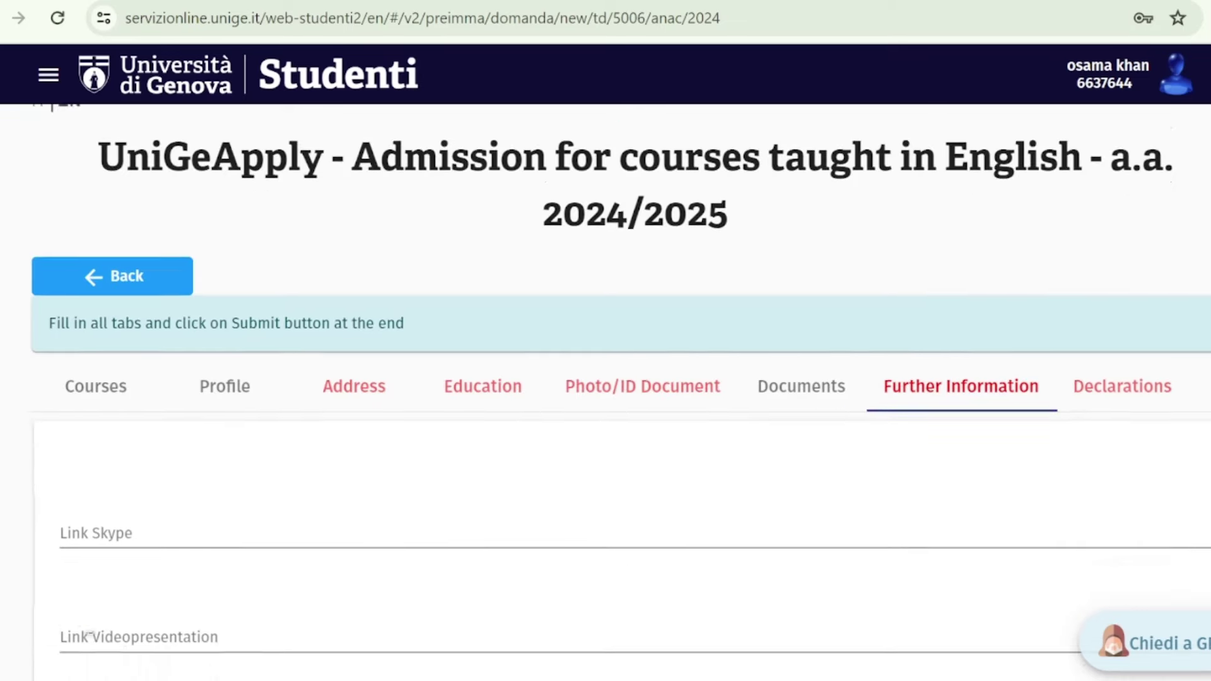
scroll(621, 397, "down", 3)
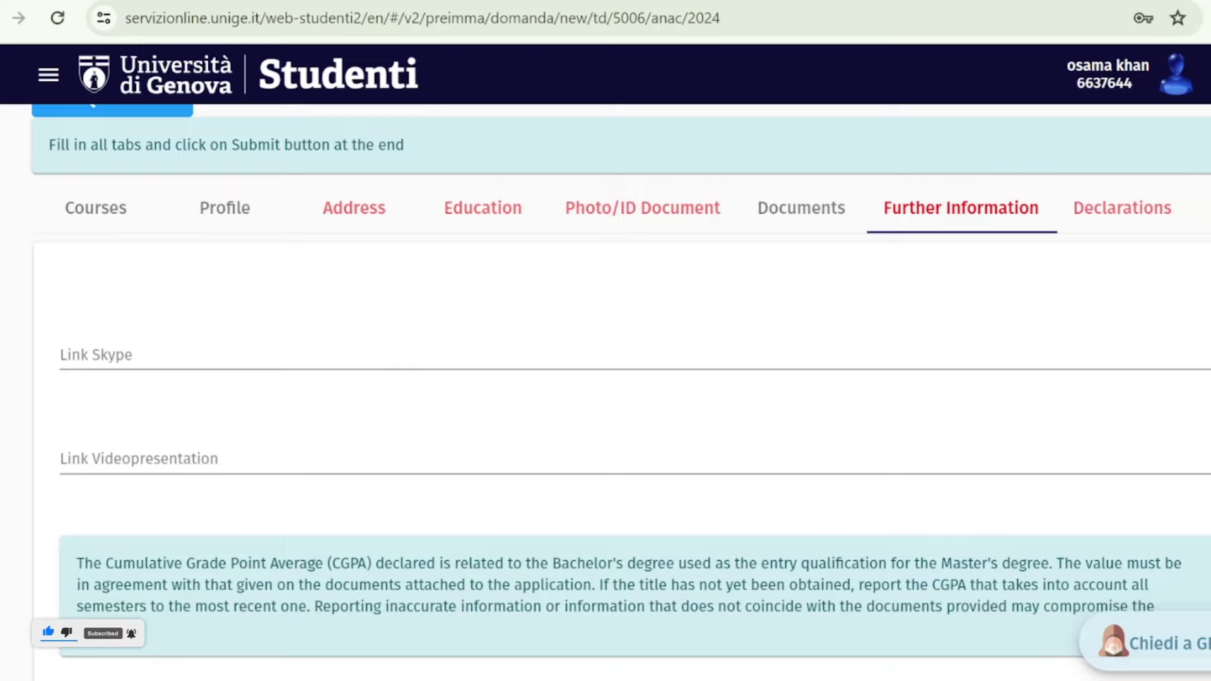
scroll(1118, 404, "down", 5)
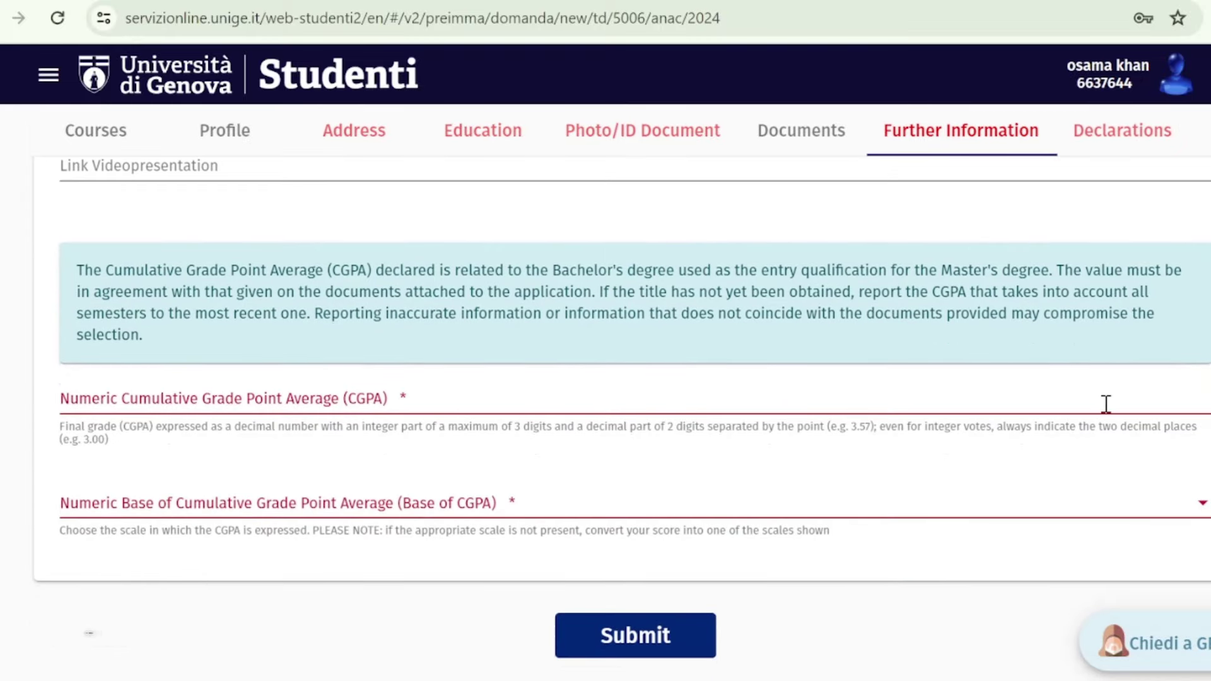
left_click(1100, 403)
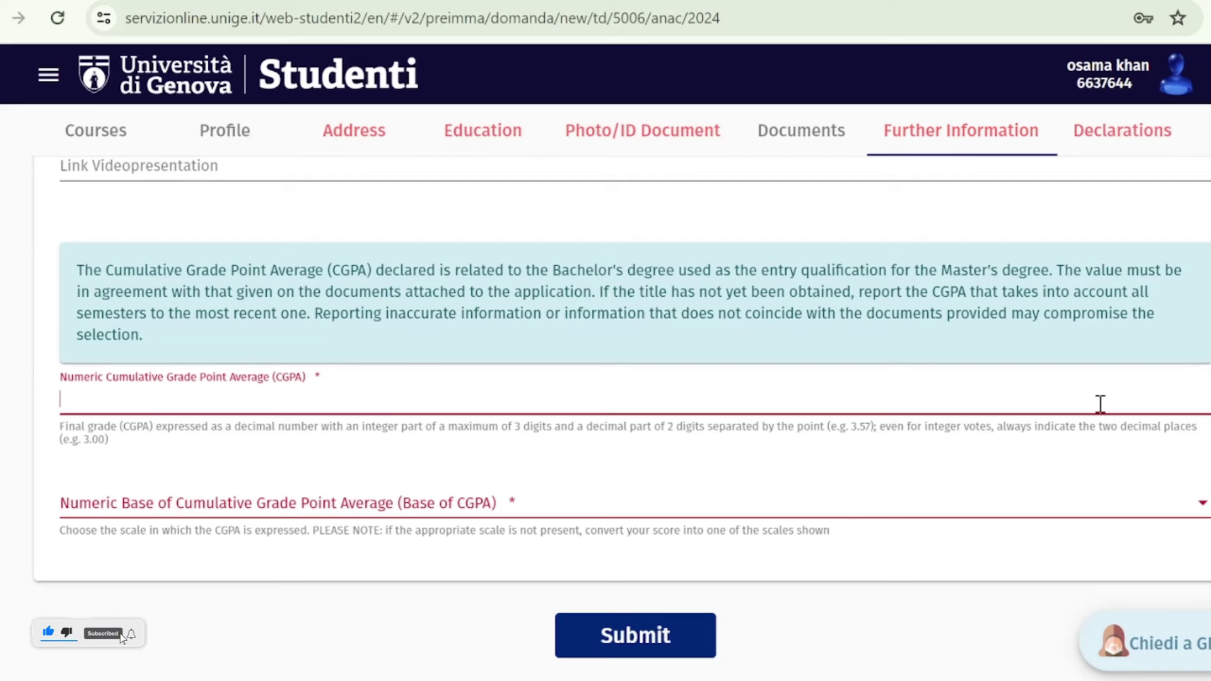
type("3")
left_click(985, 502)
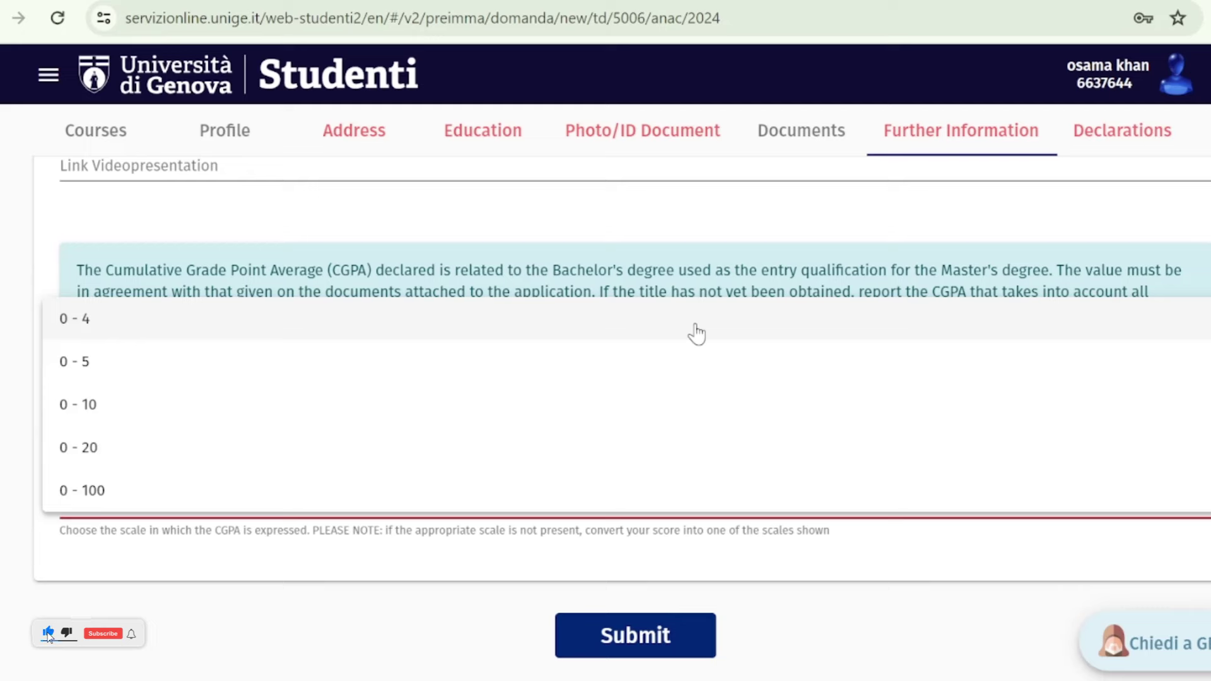
left_click(693, 332)
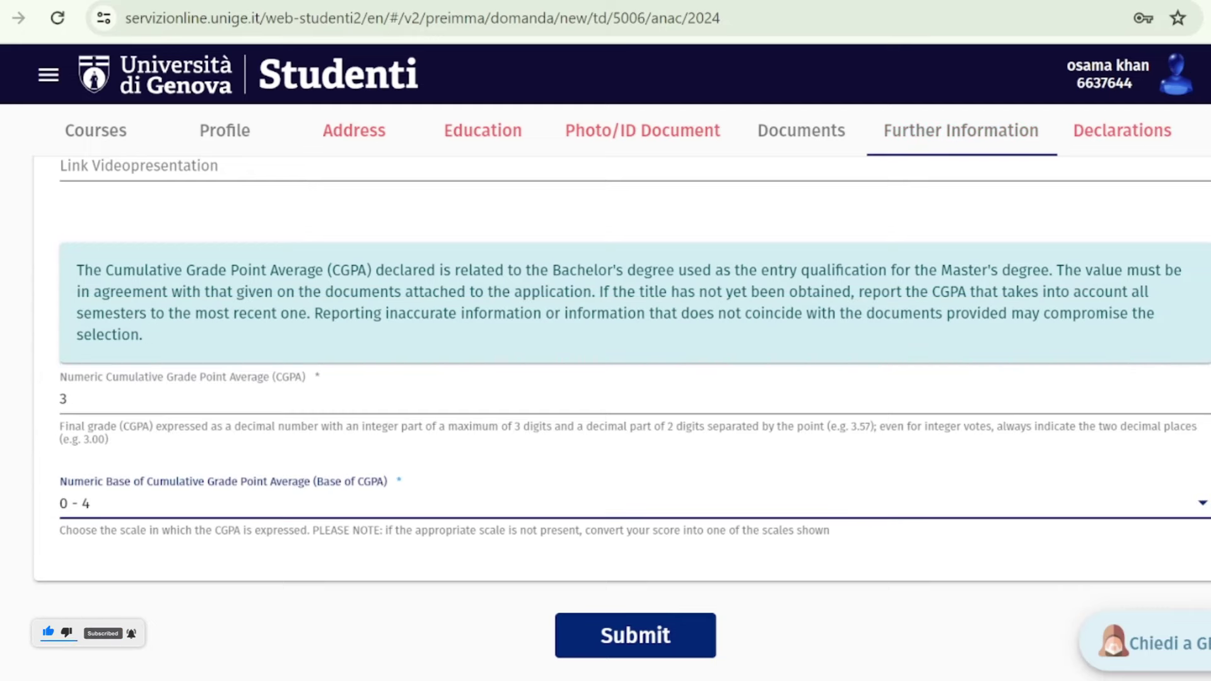
- In the Declarations section, accept both the personal data regulations statement and the privacy policy data processing agreement
scroll(1153, 301, "up", 6)
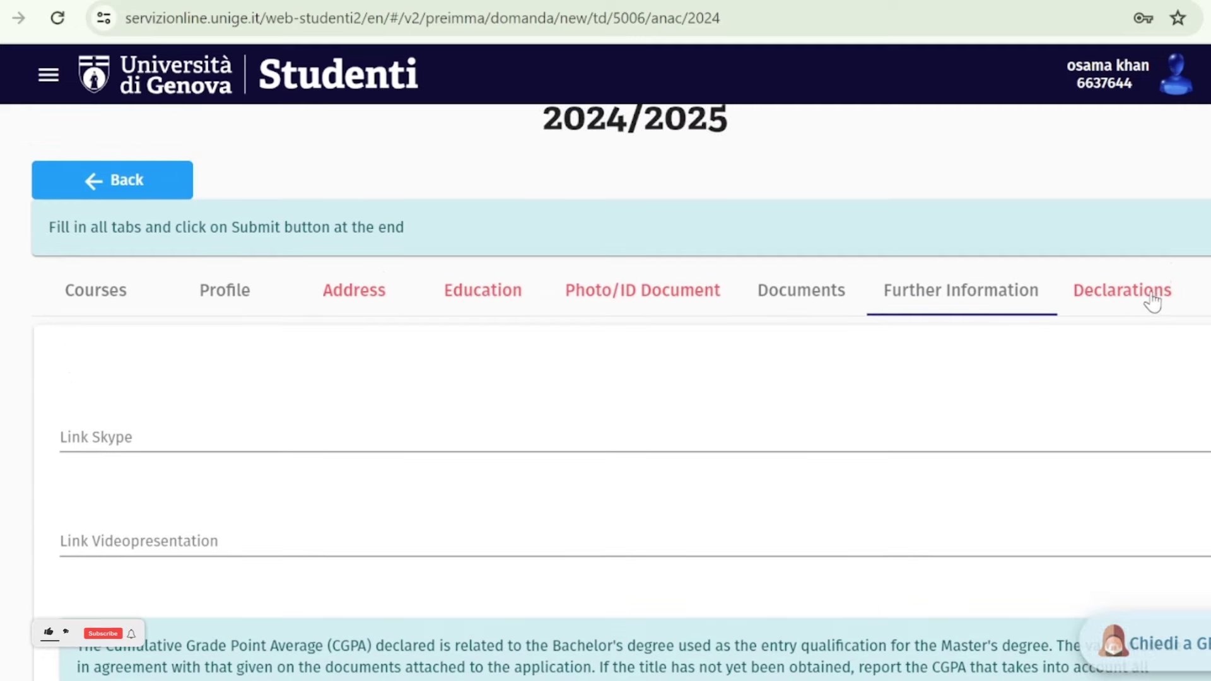
left_click(1153, 302)
scroll(101, 639, "down", 1)
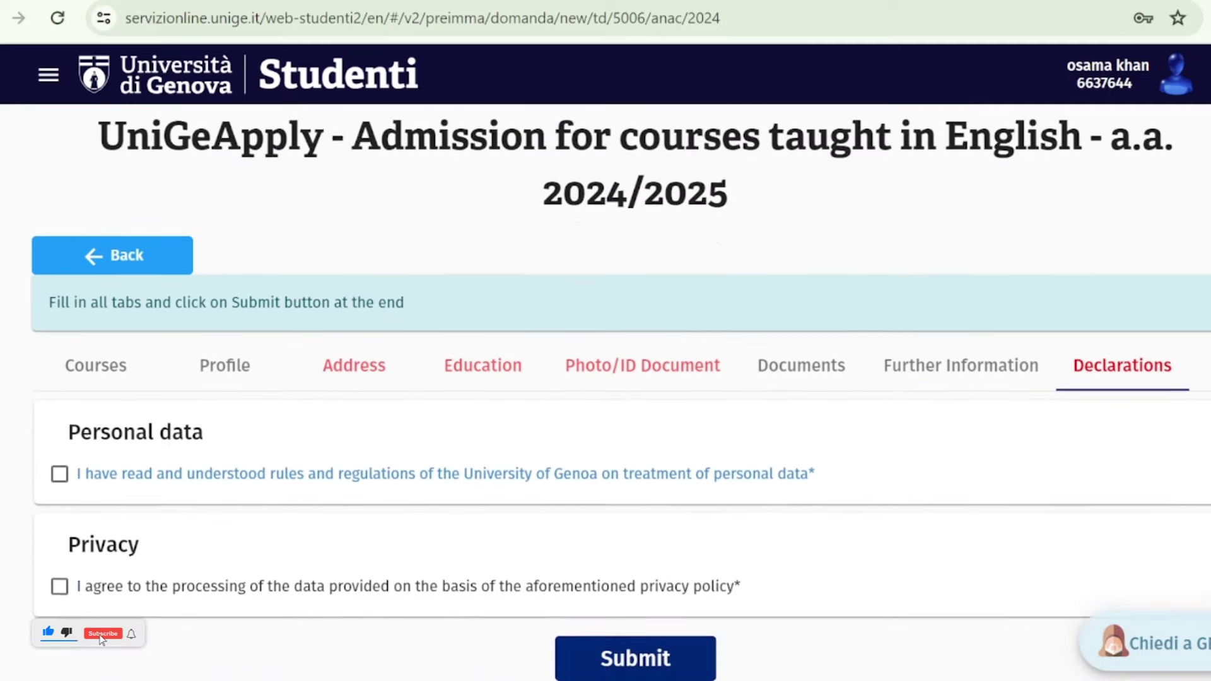
scroll(498, 386, "down", 2)
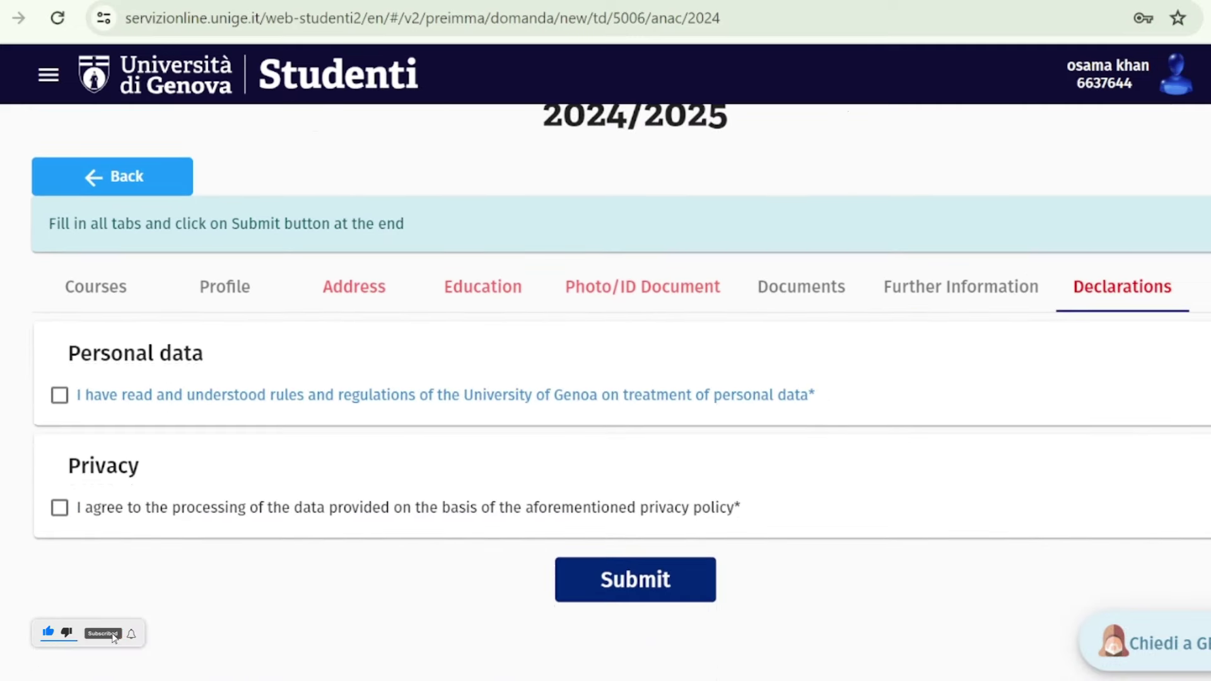
left_click(59, 396)
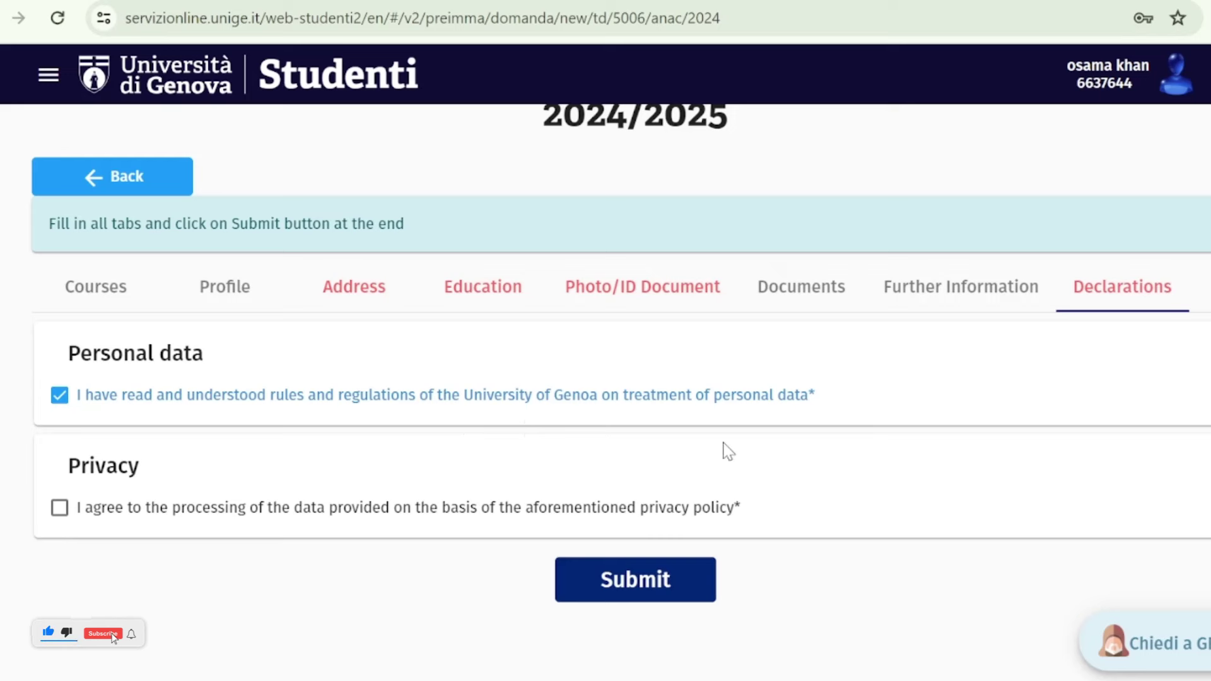
left_click(60, 508)
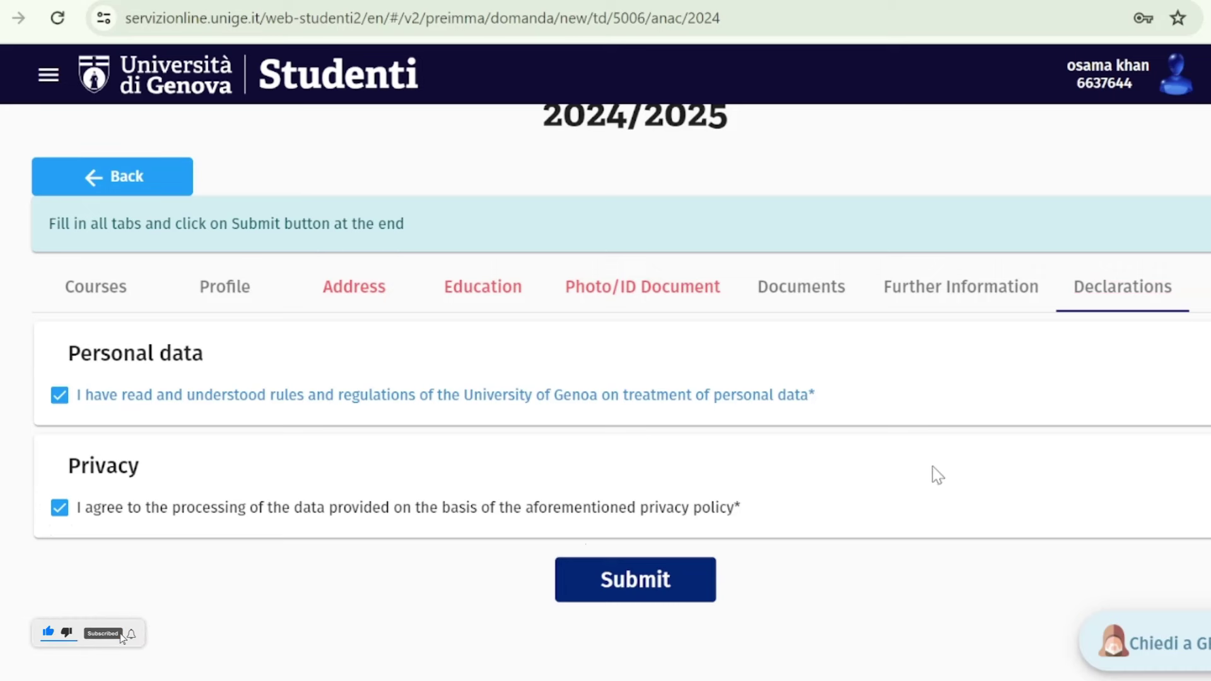
scroll(932, 469, "up", 2)
scroll(620, 379, "up", 2)
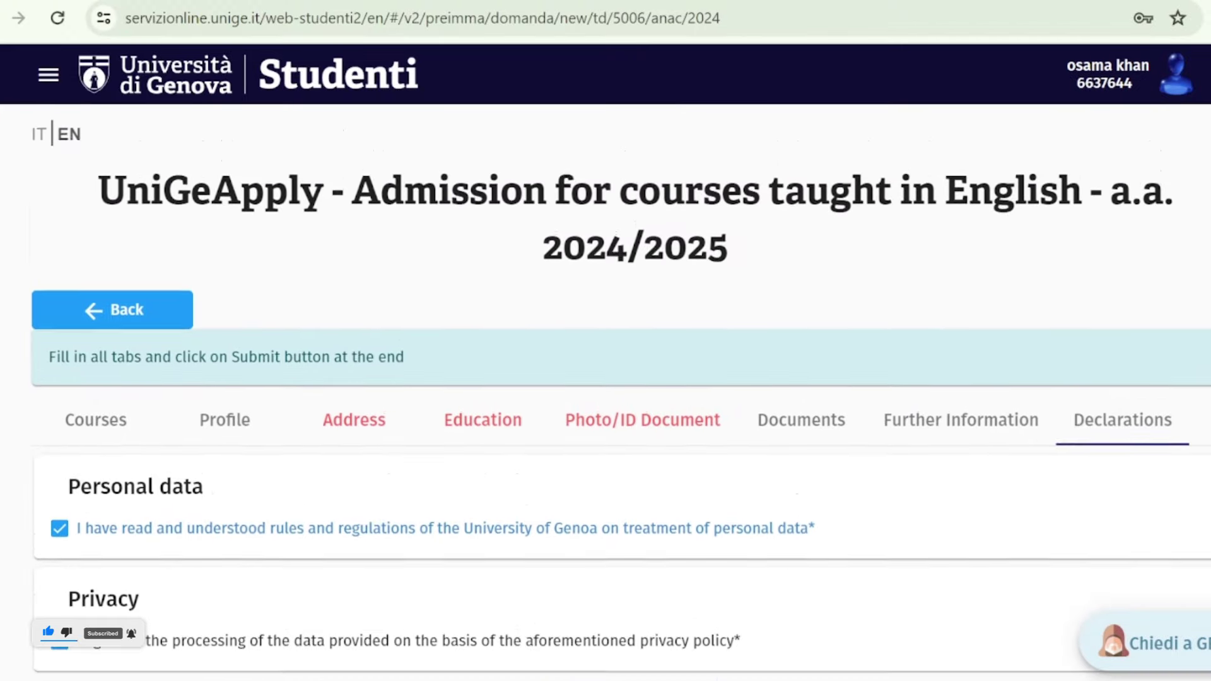